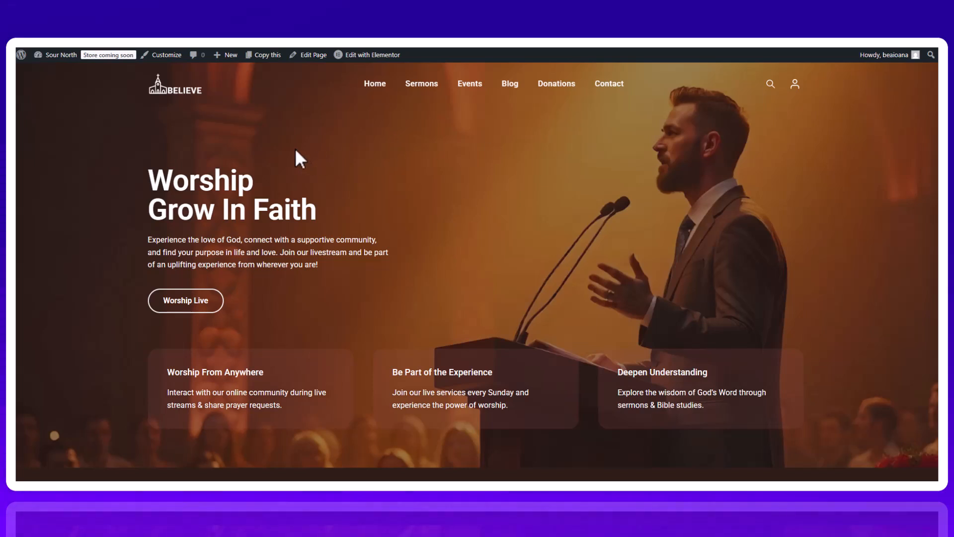
Open the site customizer and set the maximum logo width to 128 px in Site Identity
{"action": "left_click", "coordinate": [163, 55]}
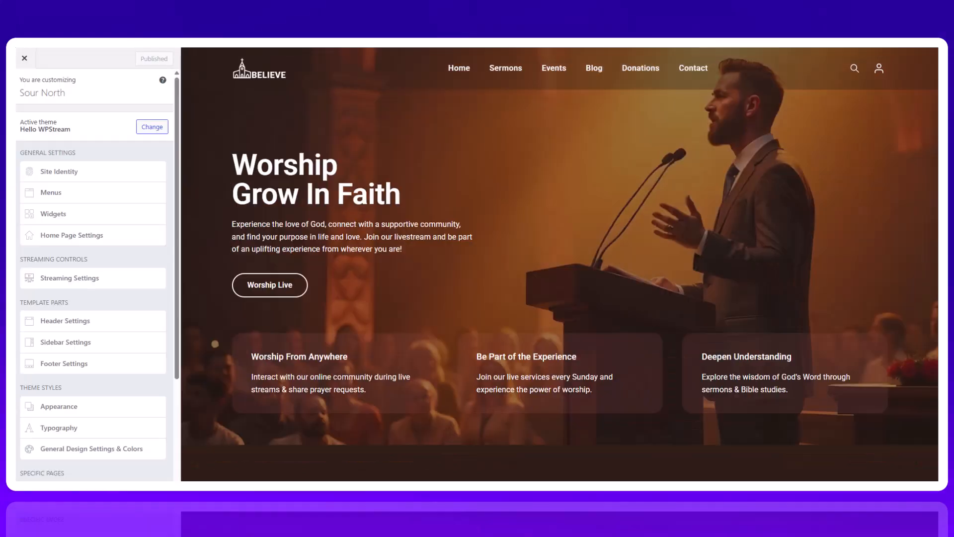
{"action": "left_click", "coordinate": [59, 173]}
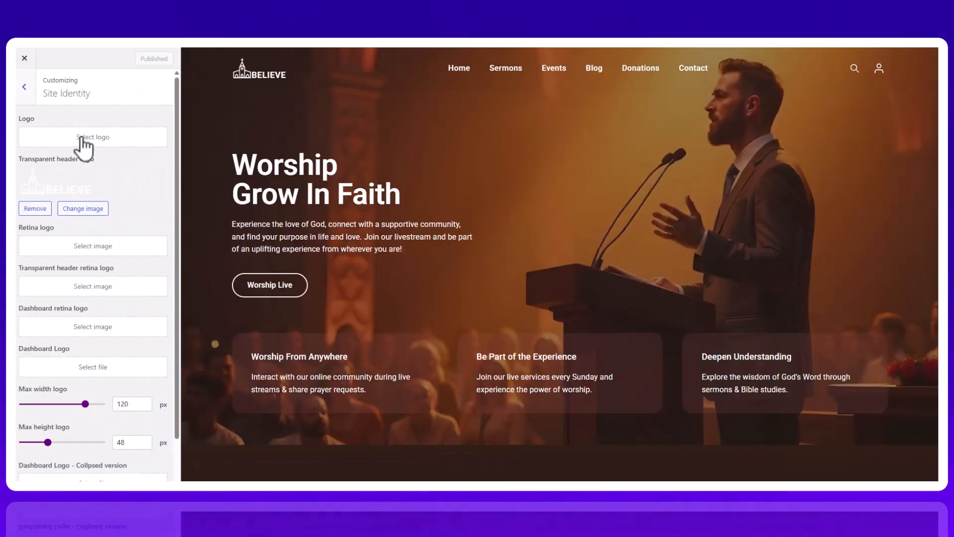
{"action": "scroll", "coordinate": [99, 366], "scroll_direction": "down", "scroll_amount": 2}
{"action": "scroll", "coordinate": [97, 359], "scroll_direction": "down", "scroll_amount": 1}
{"action": "left_click_drag", "start_coordinate": [88, 268], "coordinate": [71, 266]}
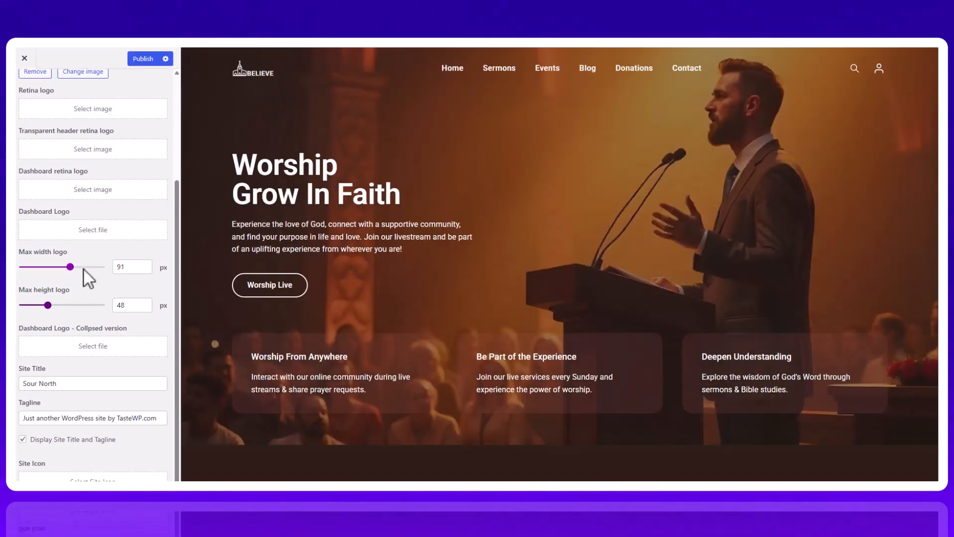
{"action": "left_click_drag", "start_coordinate": [84, 270], "coordinate": [91, 270]}
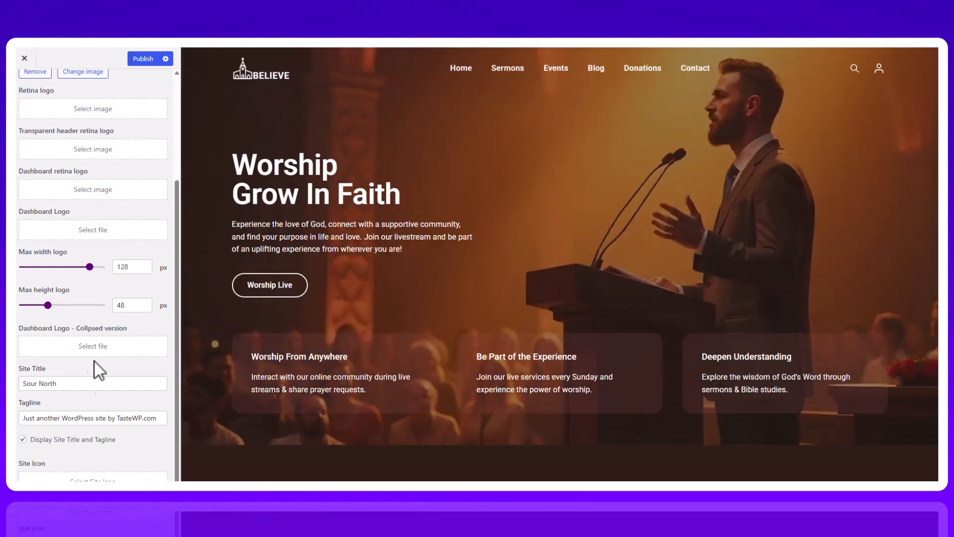
{"action": "scroll", "coordinate": [91, 465], "scroll_direction": "up", "scroll_amount": 3}
{"action": "left_click", "coordinate": [24, 90]}
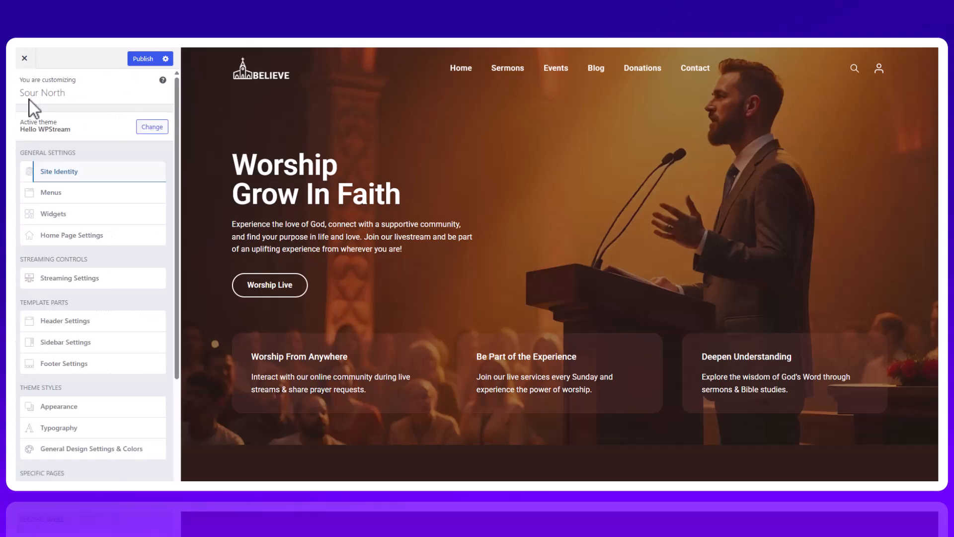
Examine the Main Menu's location and option settings in the customizer
{"action": "left_click", "coordinate": [50, 193]}
{"action": "left_click", "coordinate": [65, 145]}
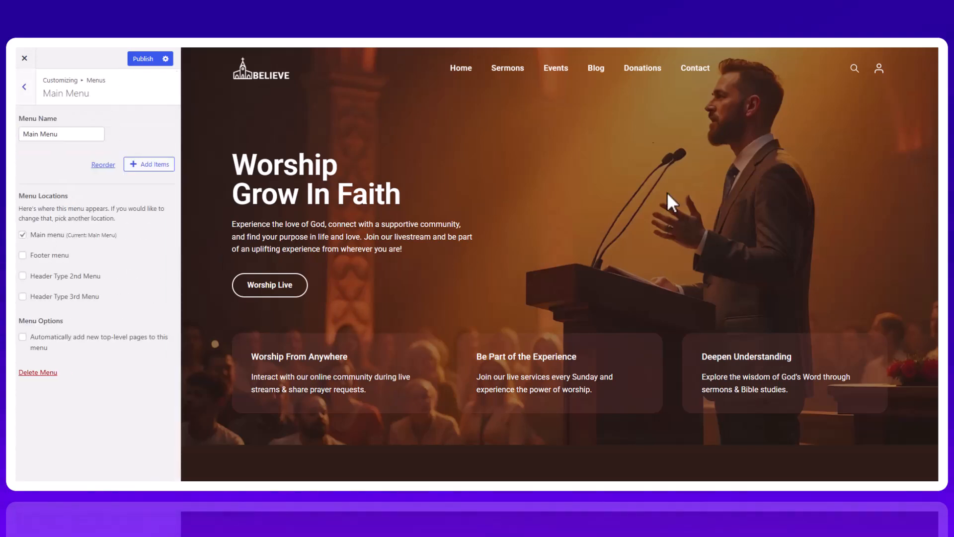
{"action": "left_click", "coordinate": [24, 86]}
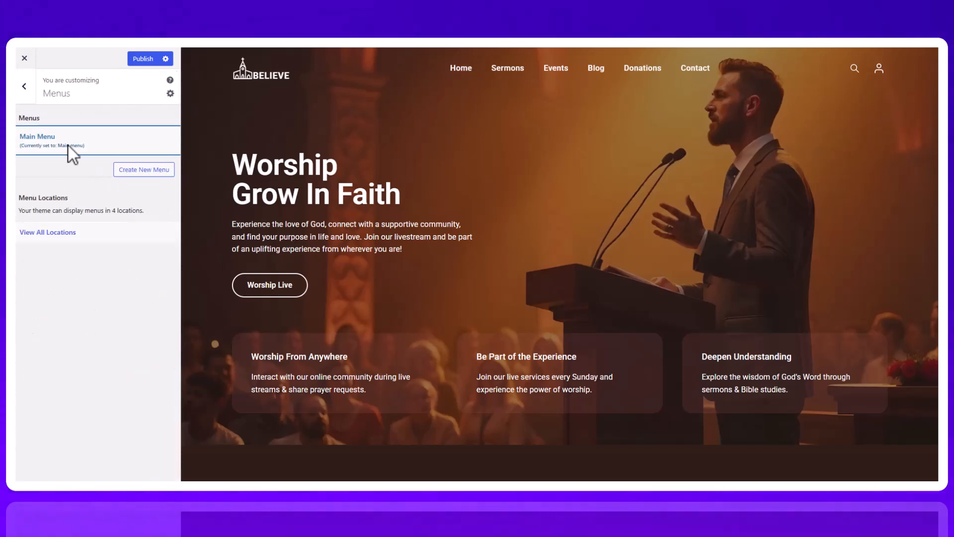
{"action": "left_click", "coordinate": [25, 82]}
Examine the Header Area and Header Area 2 widget areas
{"action": "left_click", "coordinate": [84, 219]}
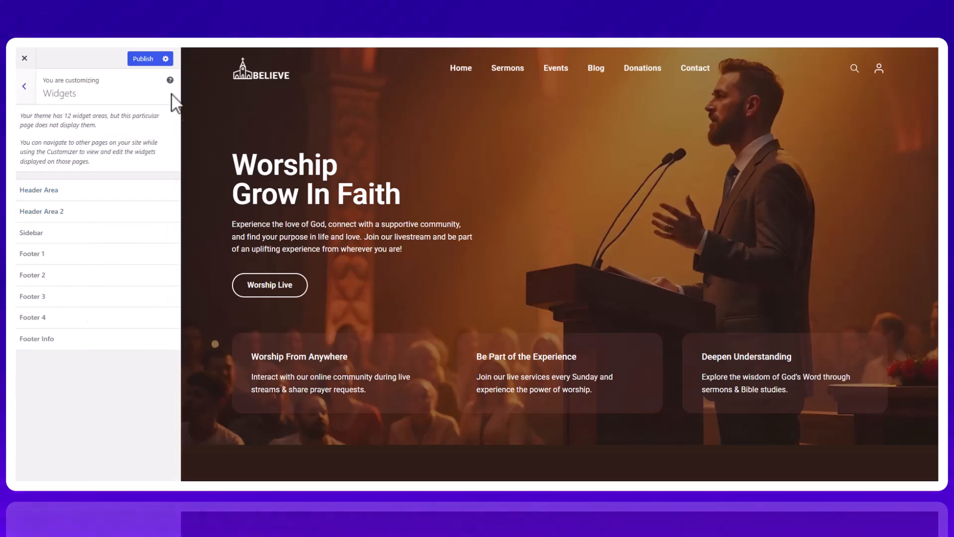
{"action": "left_click", "coordinate": [125, 195]}
{"action": "left_click", "coordinate": [25, 87]}
{"action": "left_click", "coordinate": [67, 215]}
{"action": "left_click", "coordinate": [24, 88]}
Try out a Search widget in Header Area 2 and delete it again
{"action": "left_click", "coordinate": [62, 192]}
{"action": "left_click", "coordinate": [134, 155]}
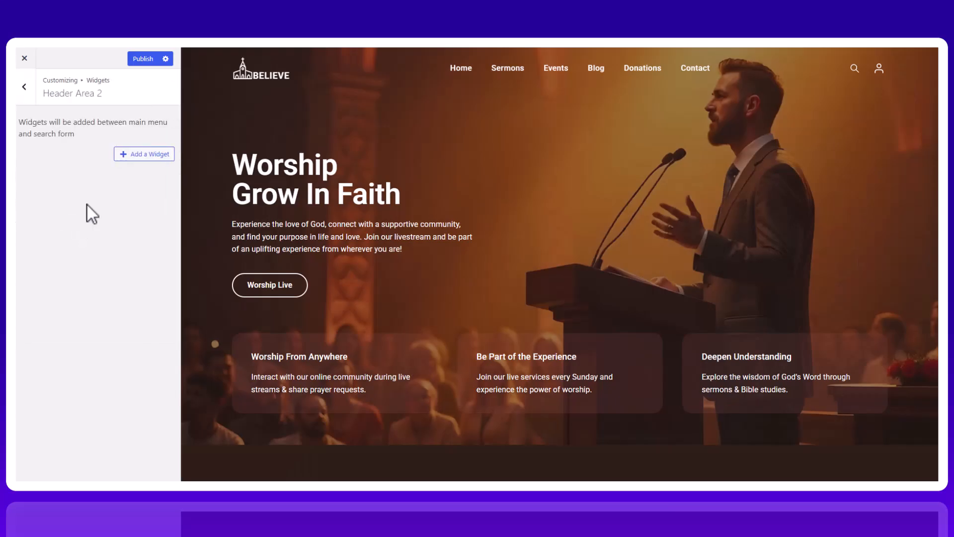
{"action": "left_click", "coordinate": [135, 154]}
{"action": "left_click", "coordinate": [247, 156]}
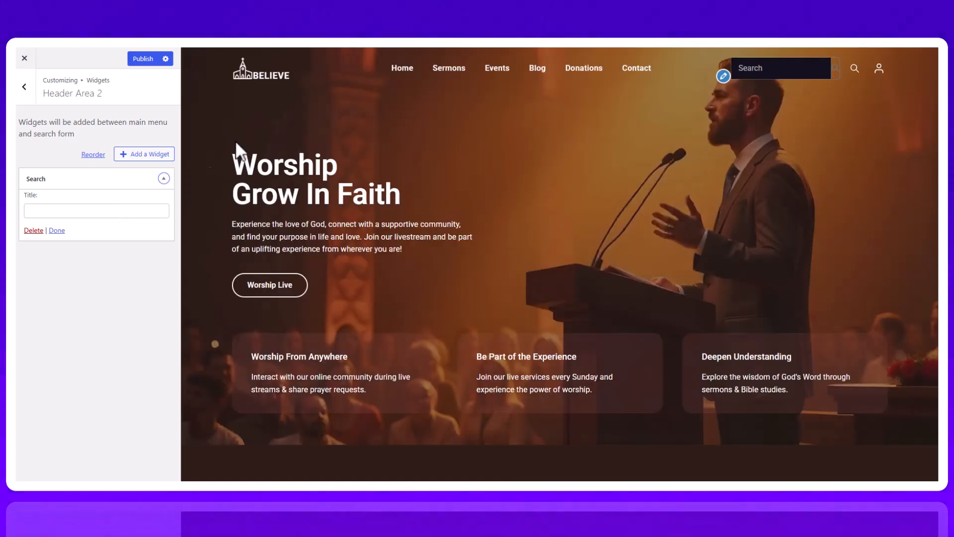
{"action": "left_click", "coordinate": [33, 231]}
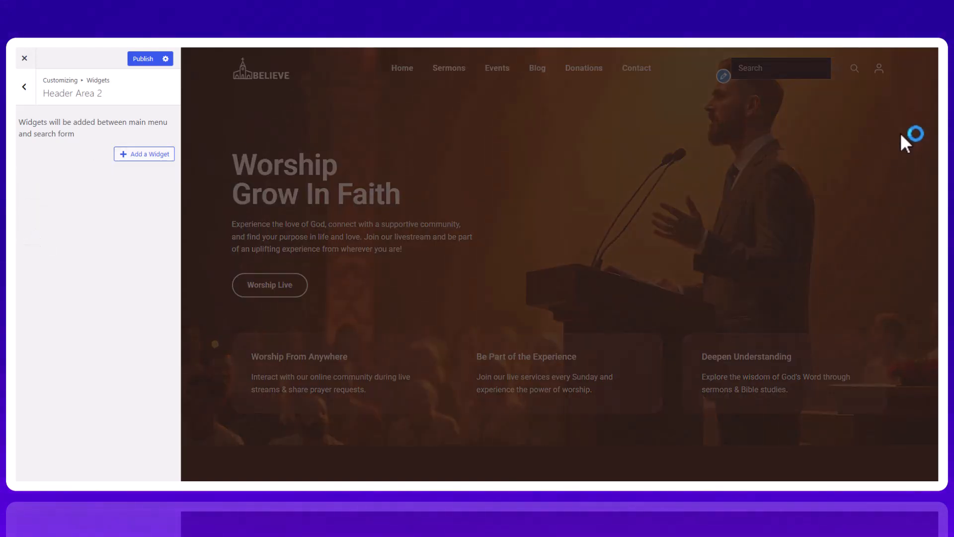
{"action": "left_click", "coordinate": [24, 87]}
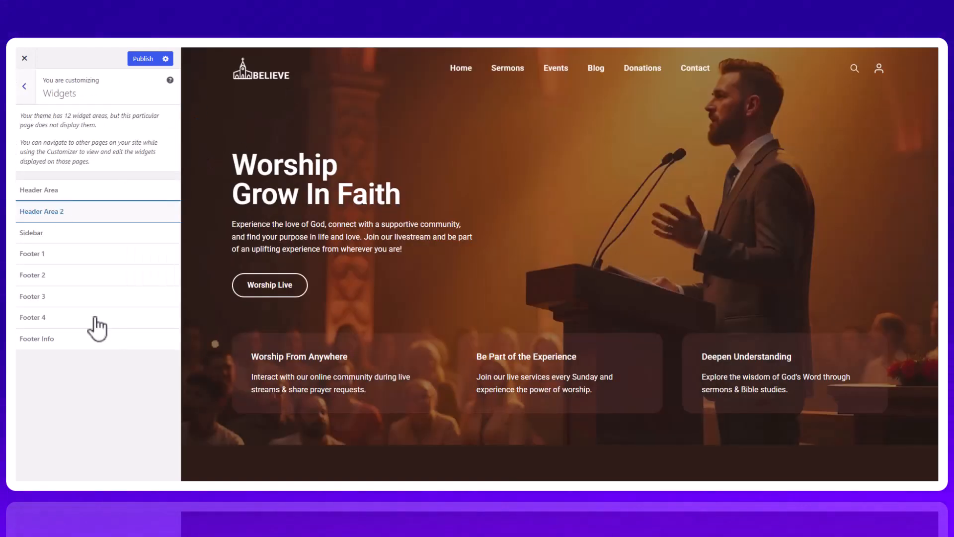
Examine the widgets assigned to the Sidebar, Footer 1, Footer 2 and Footer 3 areas
{"action": "left_click", "coordinate": [84, 232]}
{"action": "left_click", "coordinate": [24, 86]}
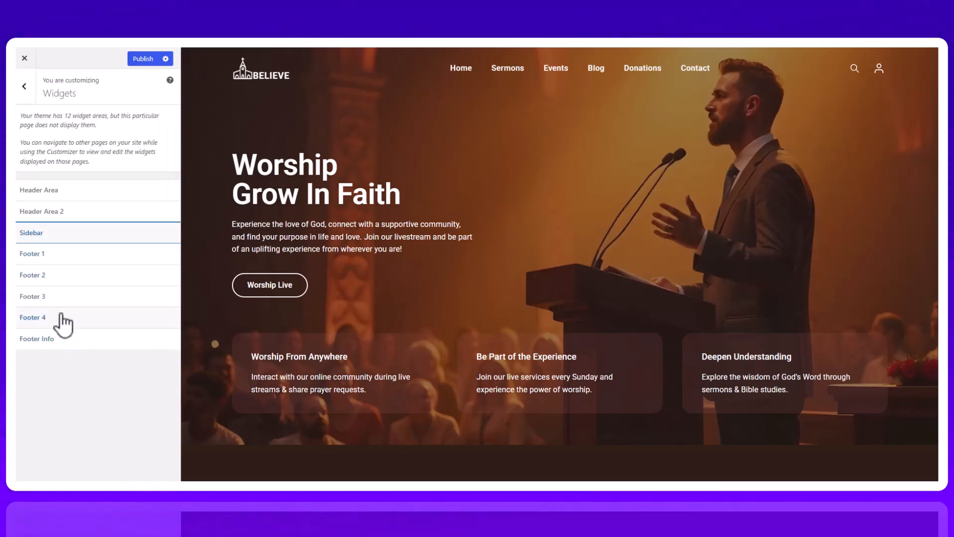
{"action": "left_click", "coordinate": [37, 254]}
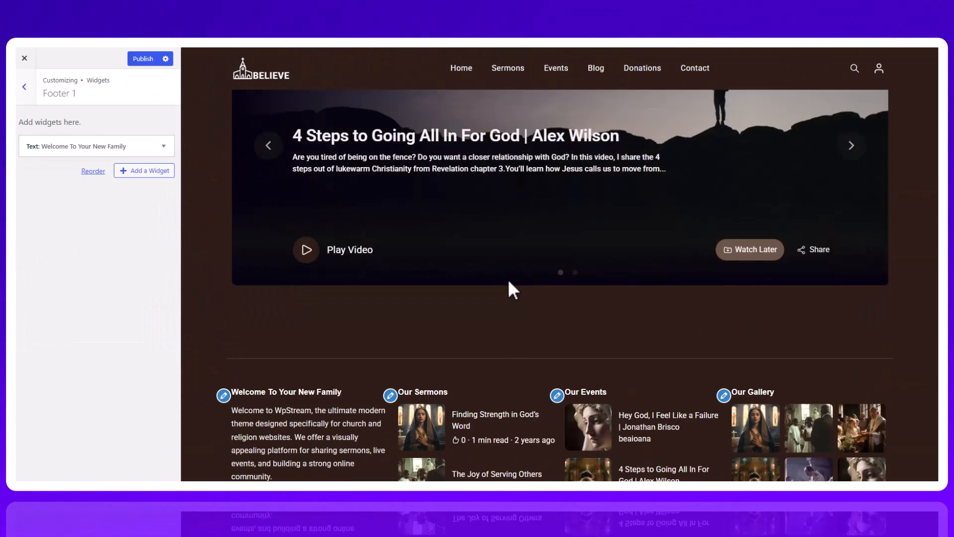
{"action": "left_click", "coordinate": [23, 87]}
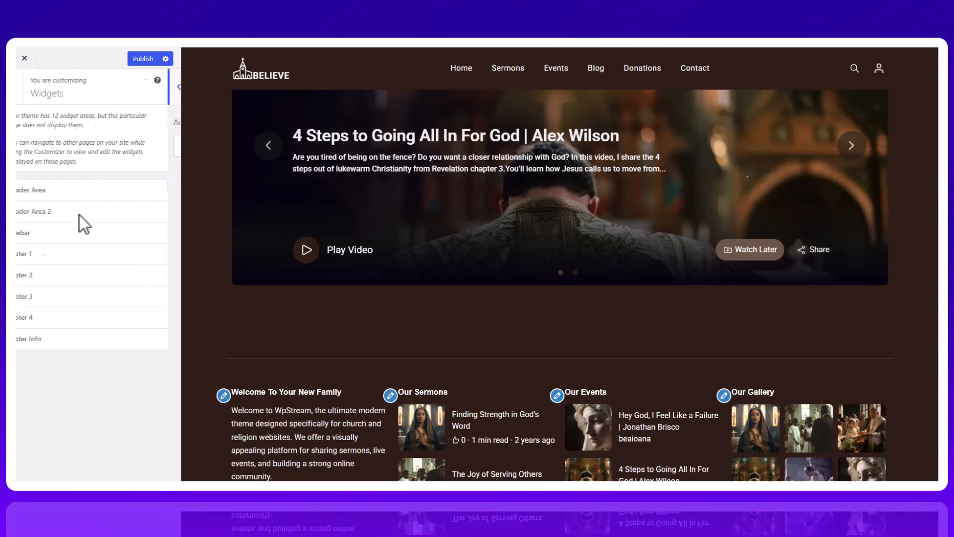
{"action": "left_click", "coordinate": [80, 275]}
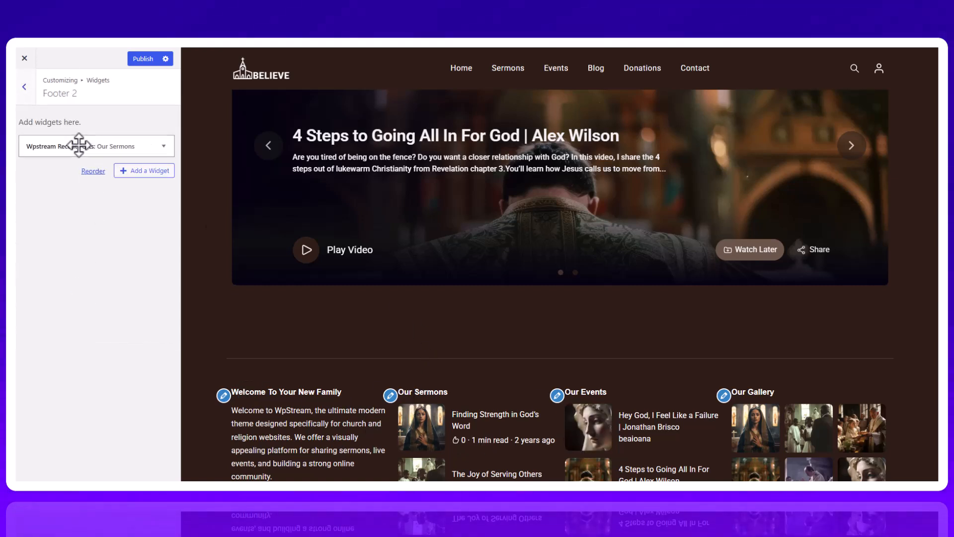
{"action": "left_click", "coordinate": [24, 86]}
{"action": "left_click", "coordinate": [123, 299]}
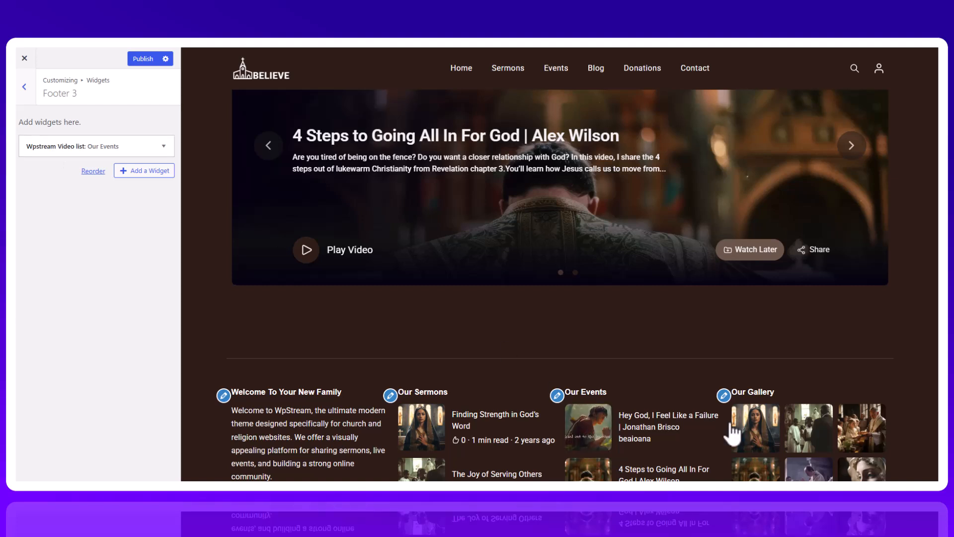
{"action": "left_click", "coordinate": [23, 86]}
{"action": "left_click", "coordinate": [24, 86]}
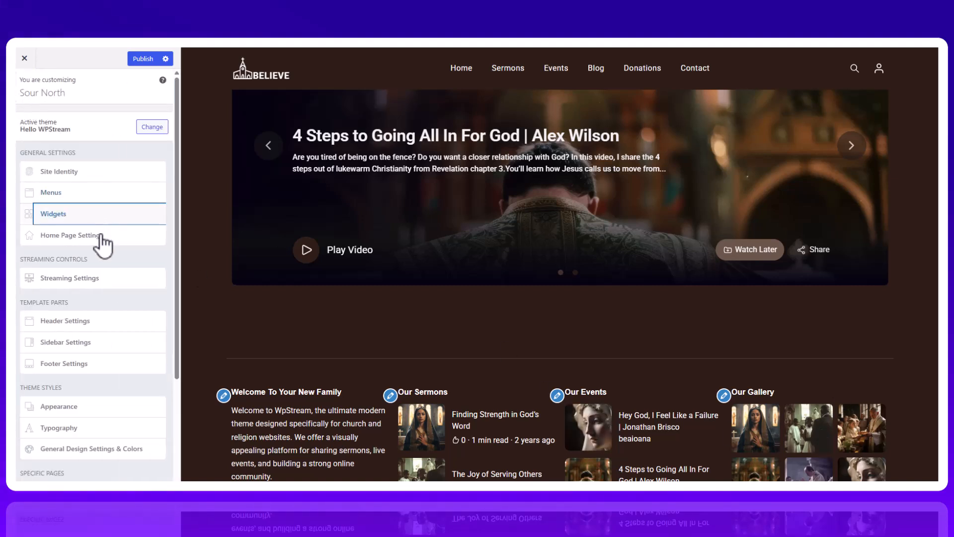
Check the Home Page Settings and the pages that can be chosen as the static homepage
{"action": "left_click", "coordinate": [99, 232]}
{"action": "left_click", "coordinate": [46, 292]}
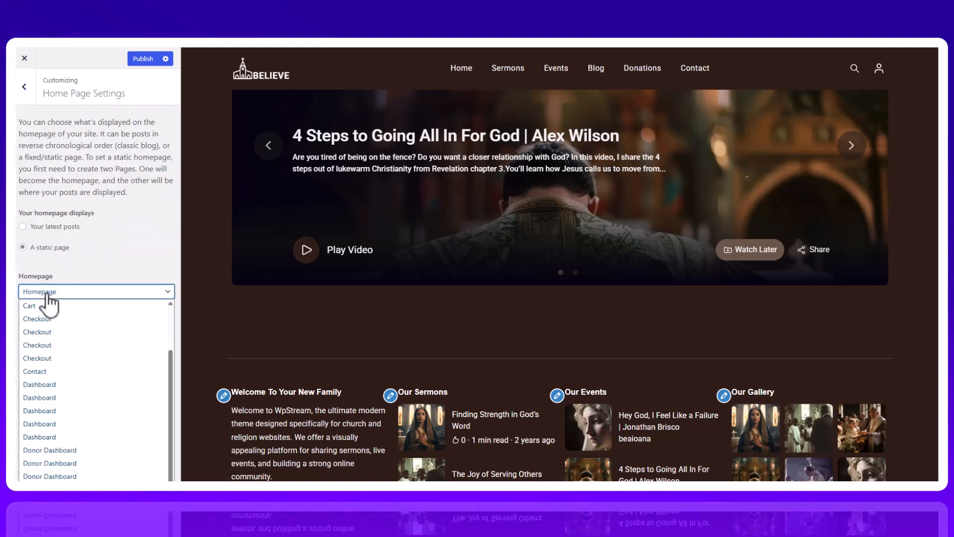
{"action": "left_click", "coordinate": [47, 295]}
{"action": "left_click", "coordinate": [24, 86]}
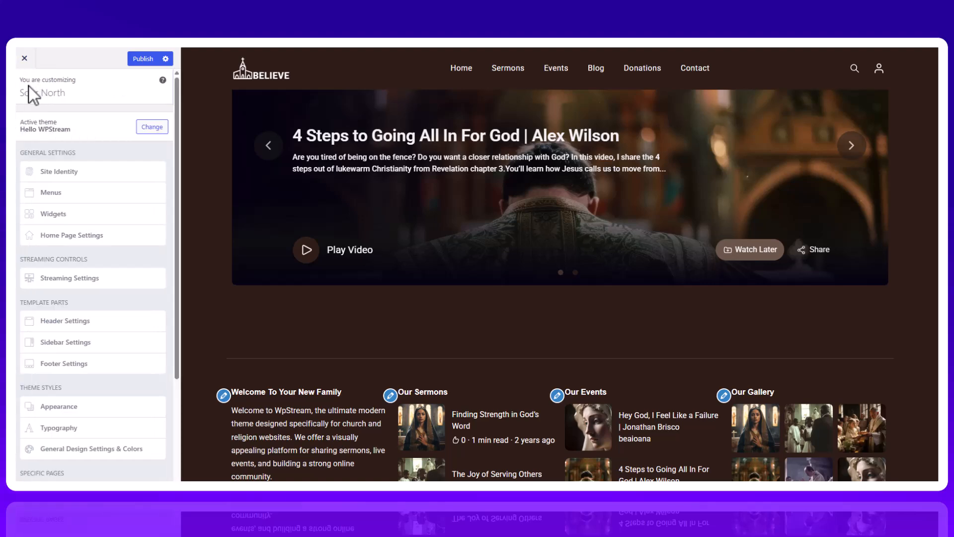
Open Streaming Settings and examine the account's Start Streaming page with its channel selector in the preview
{"action": "left_click", "coordinate": [103, 278]}
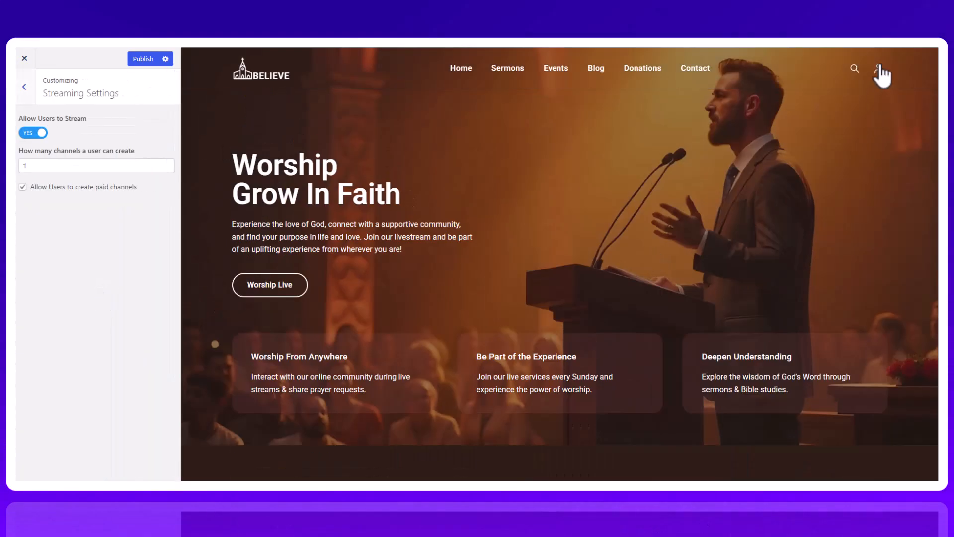
{"action": "left_click", "coordinate": [880, 70]}
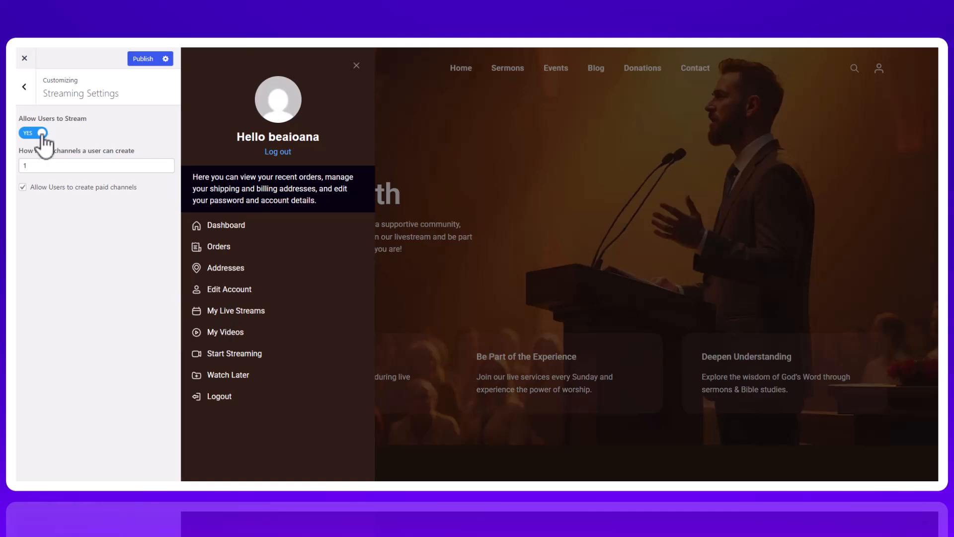
{"action": "left_click", "coordinate": [234, 354]}
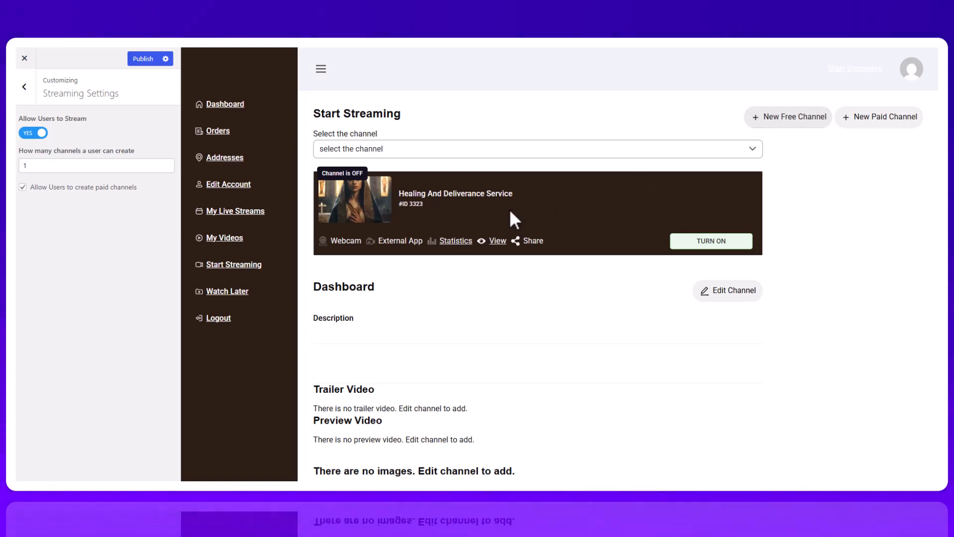
{"action": "left_click", "coordinate": [440, 152]}
{"action": "scroll", "coordinate": [447, 268], "scroll_direction": "down", "scroll_amount": 3}
{"action": "scroll", "coordinate": [447, 269], "scroll_direction": "up", "scroll_amount": 3}
{"action": "left_click", "coordinate": [414, 153]}
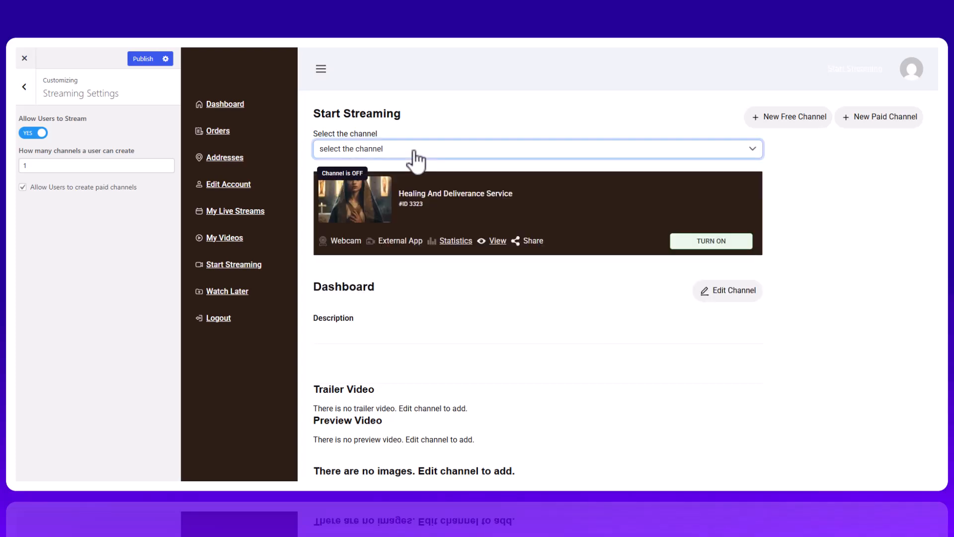
Disallow users from creating paid channels and check the Edit Channel form
{"action": "left_click", "coordinate": [23, 188]}
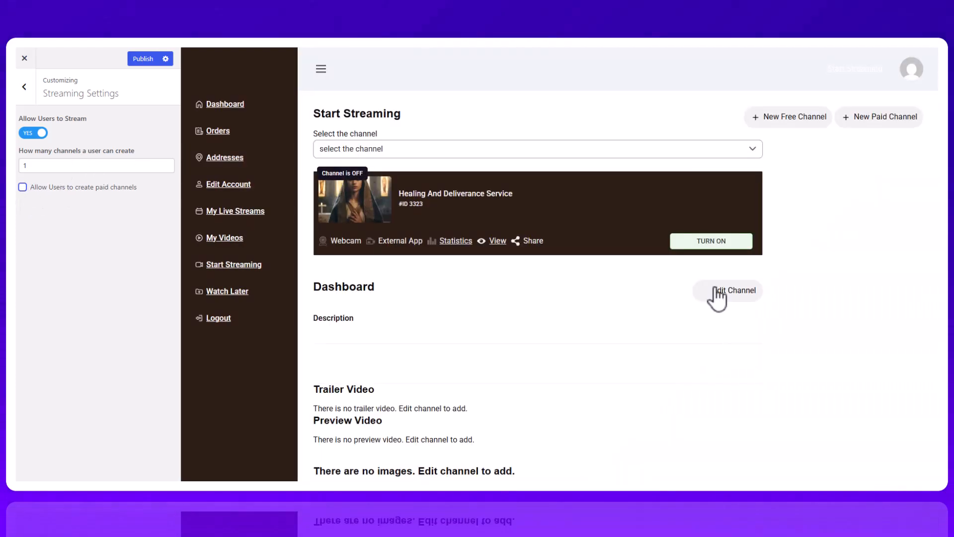
{"action": "left_click", "coordinate": [717, 294]}
{"action": "scroll", "coordinate": [441, 192], "scroll_direction": "down", "scroll_amount": 5}
{"action": "scroll", "coordinate": [437, 189], "scroll_direction": "up", "scroll_amount": 5}
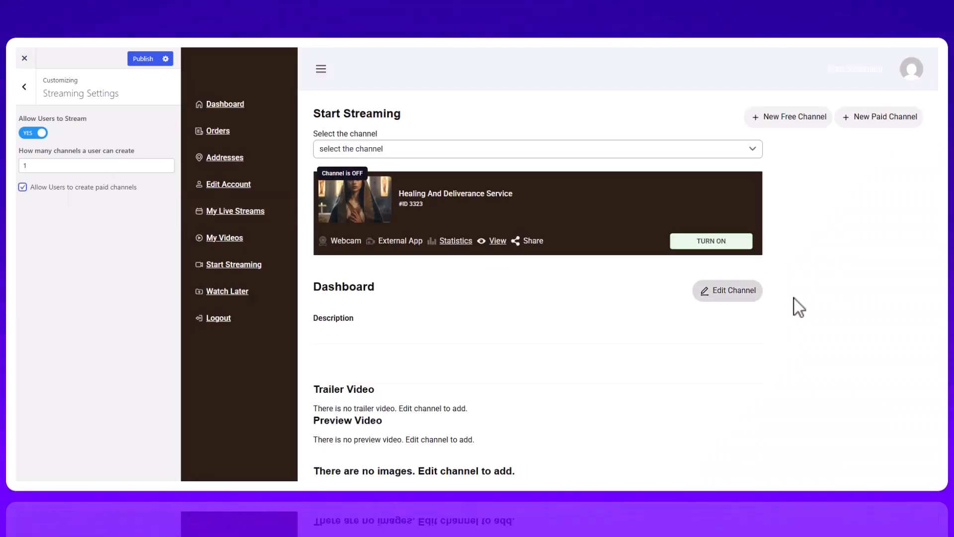
Examine the paid channel and price options in the Edit Channel form and close it
{"action": "left_click", "coordinate": [728, 291]}
{"action": "scroll", "coordinate": [652, 260], "scroll_direction": "down", "scroll_amount": 5}
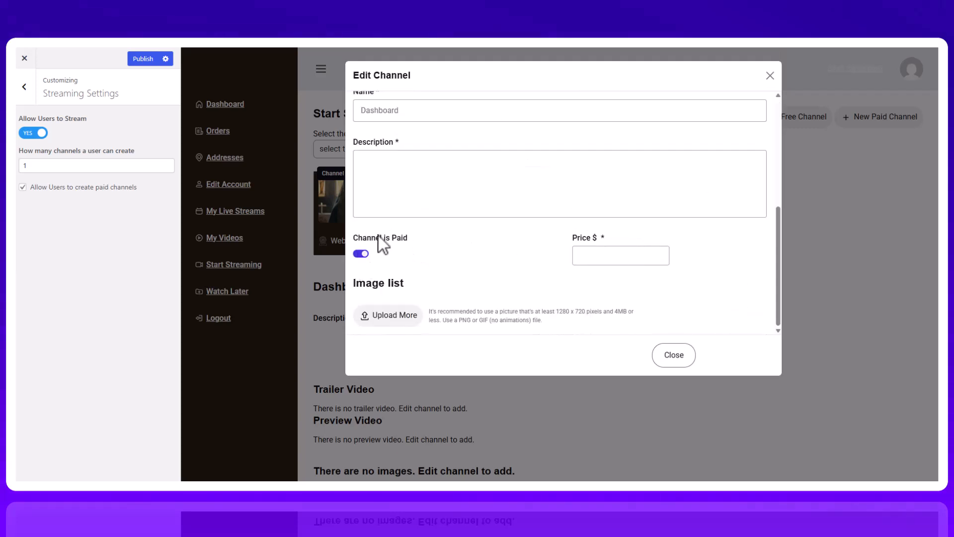
{"action": "scroll", "coordinate": [642, 256], "scroll_direction": "up", "scroll_amount": 5}
{"action": "left_click", "coordinate": [674, 355]}
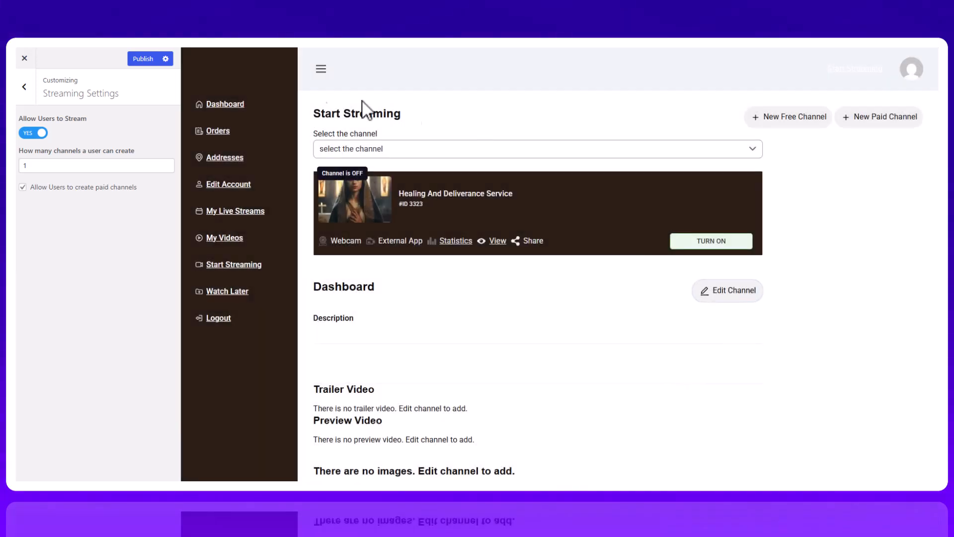
Open the Header Settings and bring the site's homepage back into the preview
{"action": "left_click", "coordinate": [25, 99]}
{"action": "scroll", "coordinate": [115, 279], "scroll_direction": "down", "scroll_amount": 3}
{"action": "left_click", "coordinate": [98, 213]}
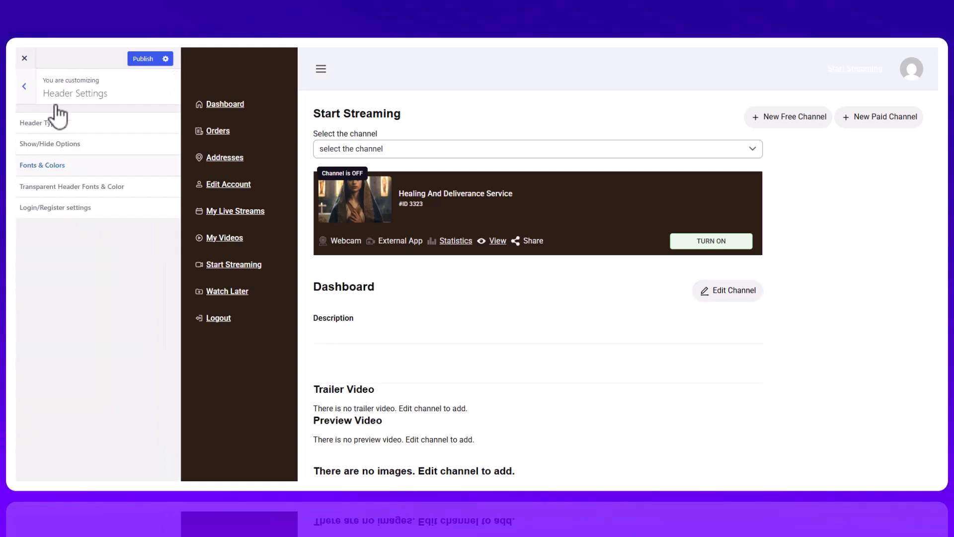
{"action": "left_click", "coordinate": [217, 105]}
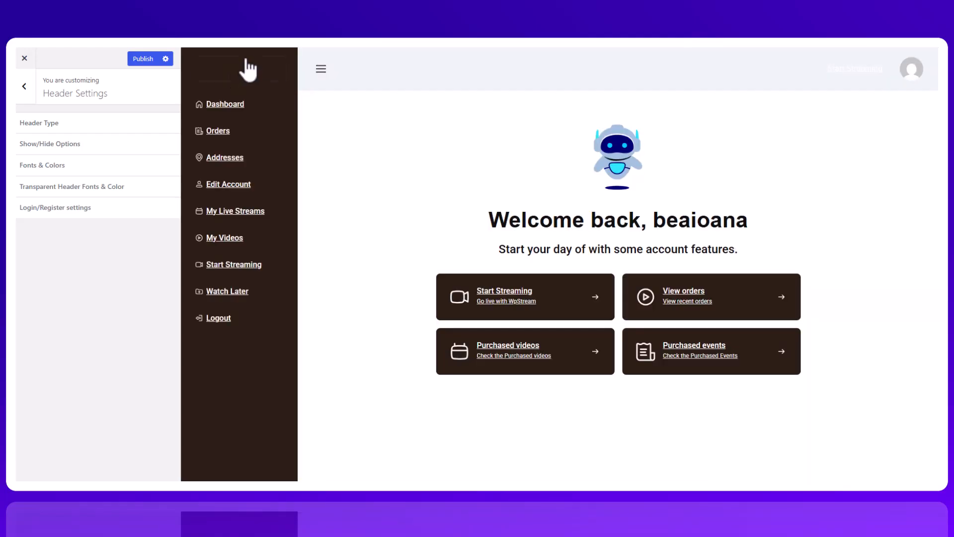
{"action": "left_click", "coordinate": [247, 70]}
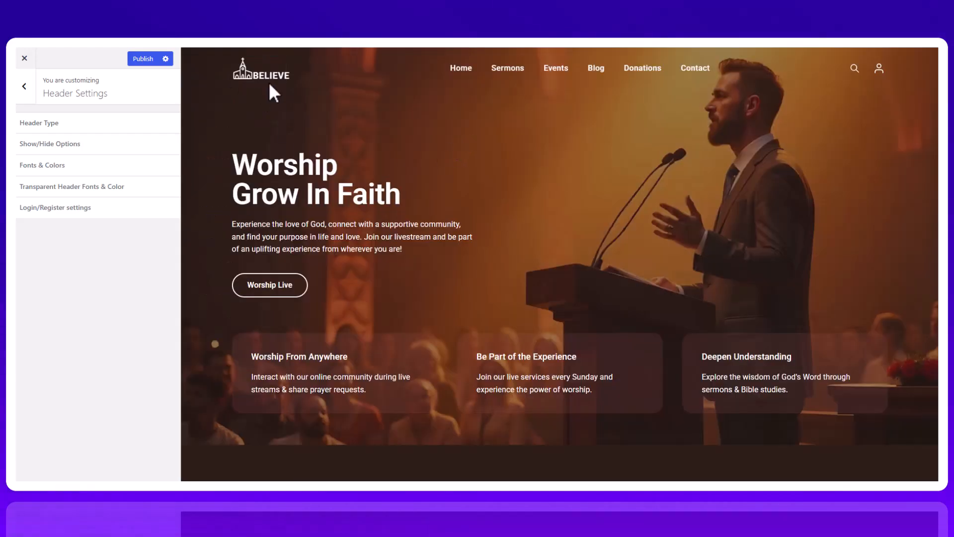
Try the Header 1 and Header 2 header types on the homepage and restore Header 3
{"action": "left_click", "coordinate": [41, 128]}
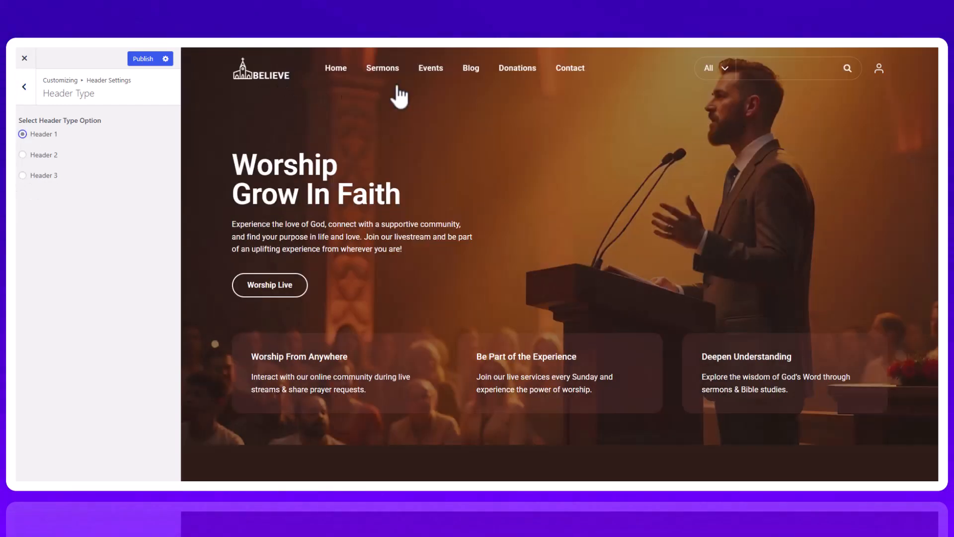
{"action": "left_click", "coordinate": [721, 68]}
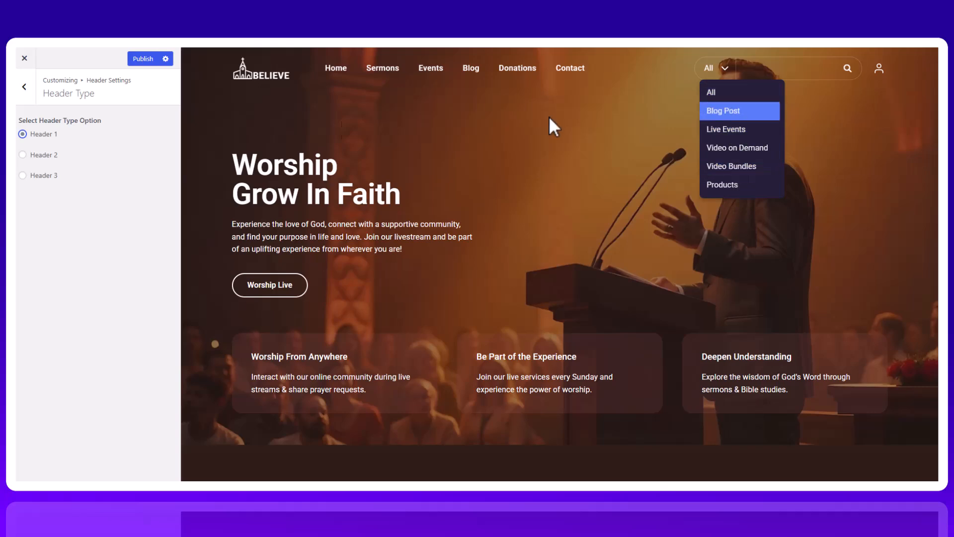
{"action": "left_click", "coordinate": [725, 94]}
{"action": "left_click", "coordinate": [50, 156]}
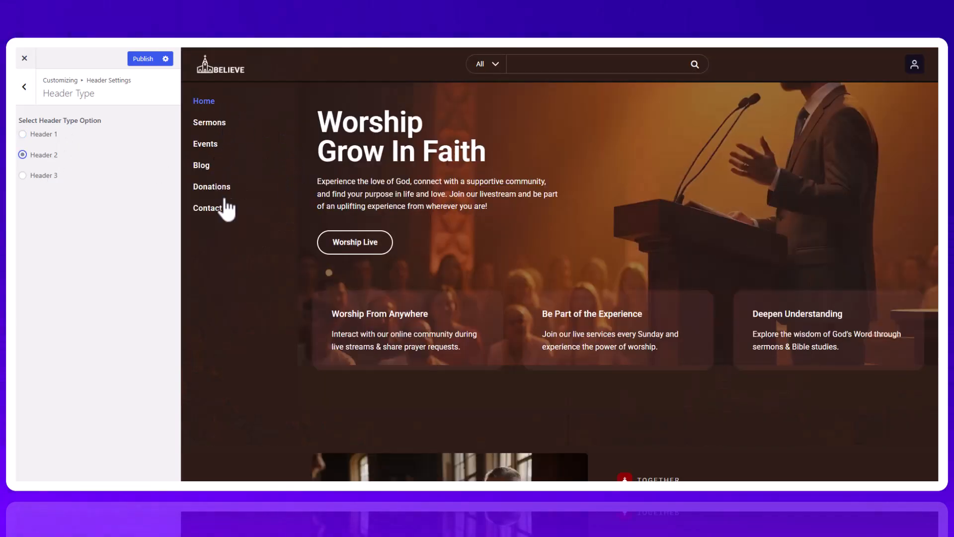
{"action": "left_click", "coordinate": [55, 177]}
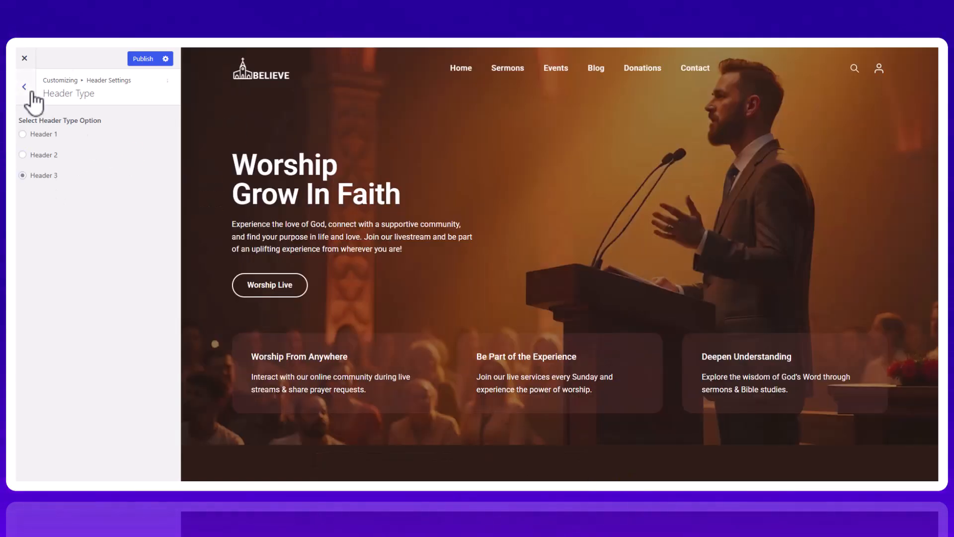
Try the cart and Wide Header toggles in the header's Show/Hide Options, leaving both off
{"action": "left_click", "coordinate": [24, 86]}
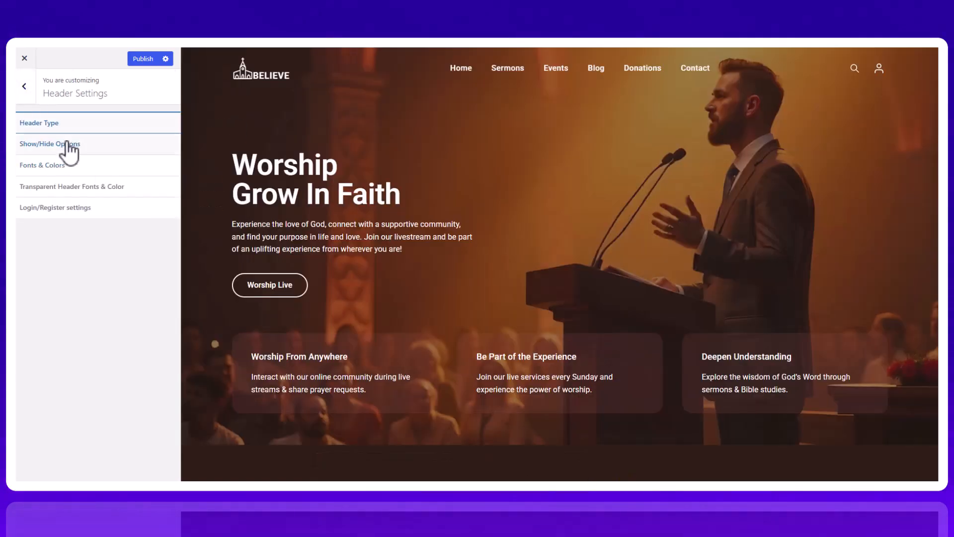
{"action": "left_click", "coordinate": [64, 145]}
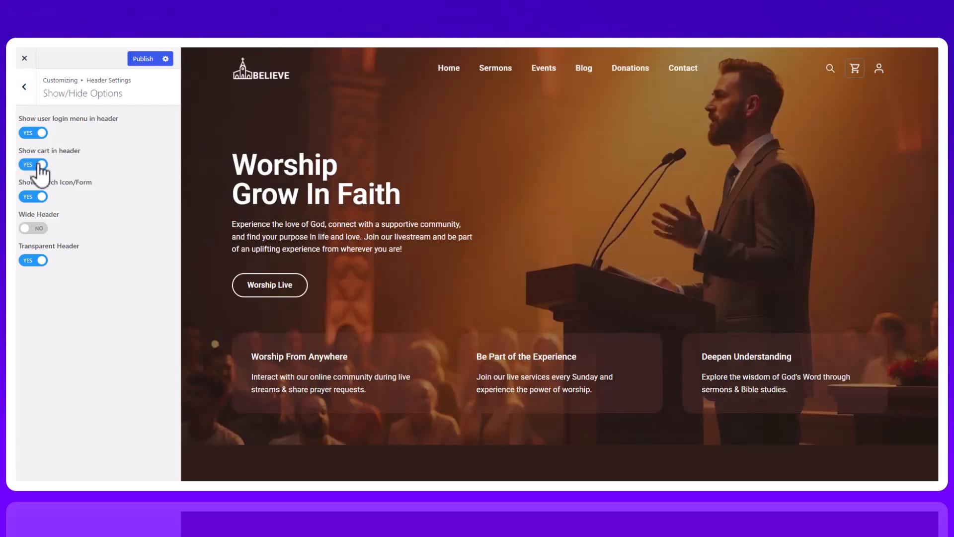
{"action": "left_click", "coordinate": [40, 165]}
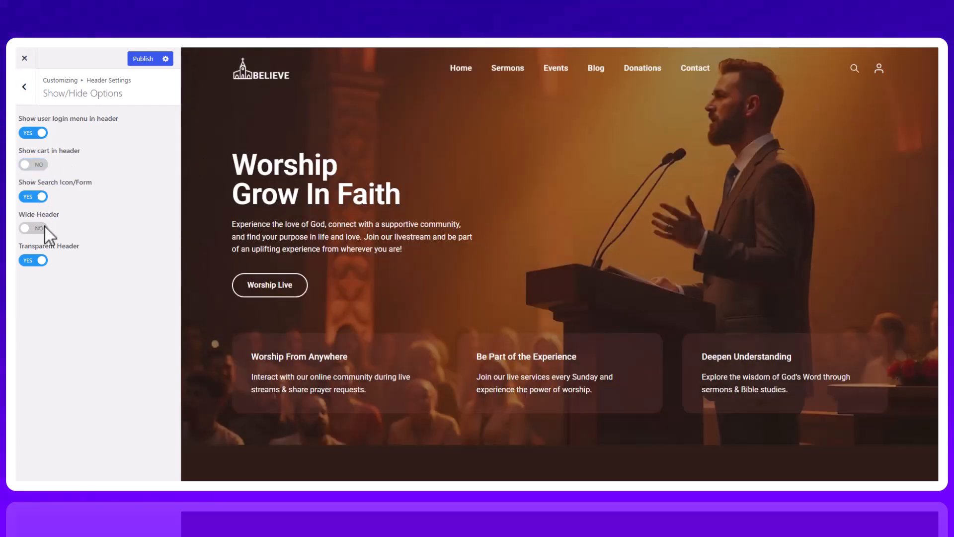
{"action": "left_click", "coordinate": [41, 228]}
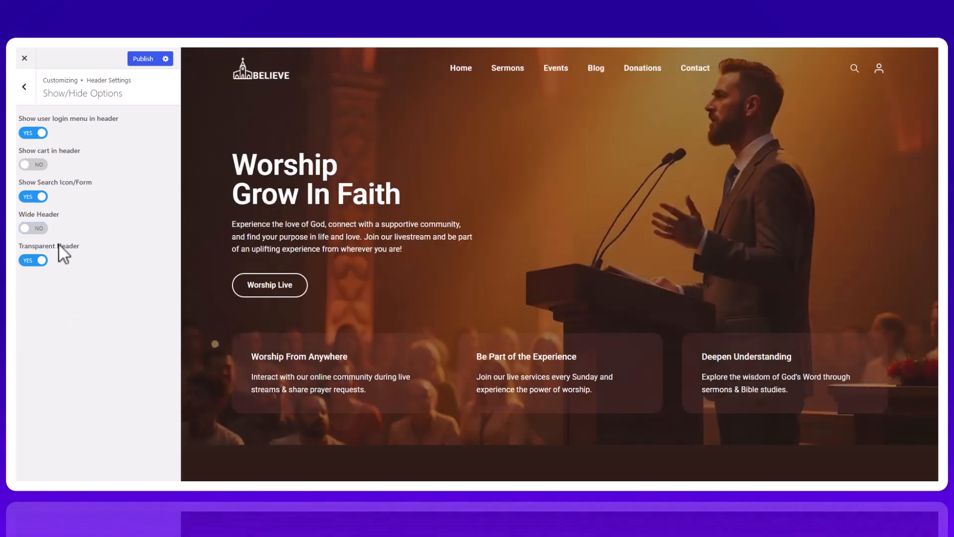
Try the homepage without the transparent header and switch Transparent Header back on
{"action": "scroll", "coordinate": [439, 160], "scroll_direction": "down", "scroll_amount": 5}
{"action": "scroll", "coordinate": [388, 104], "scroll_direction": "up", "scroll_amount": 5}
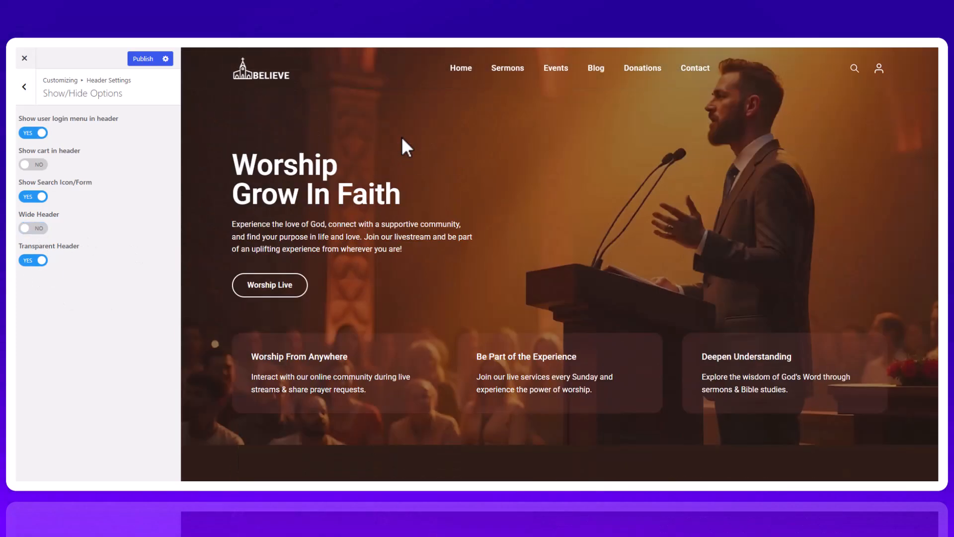
{"action": "left_click", "coordinate": [33, 260]}
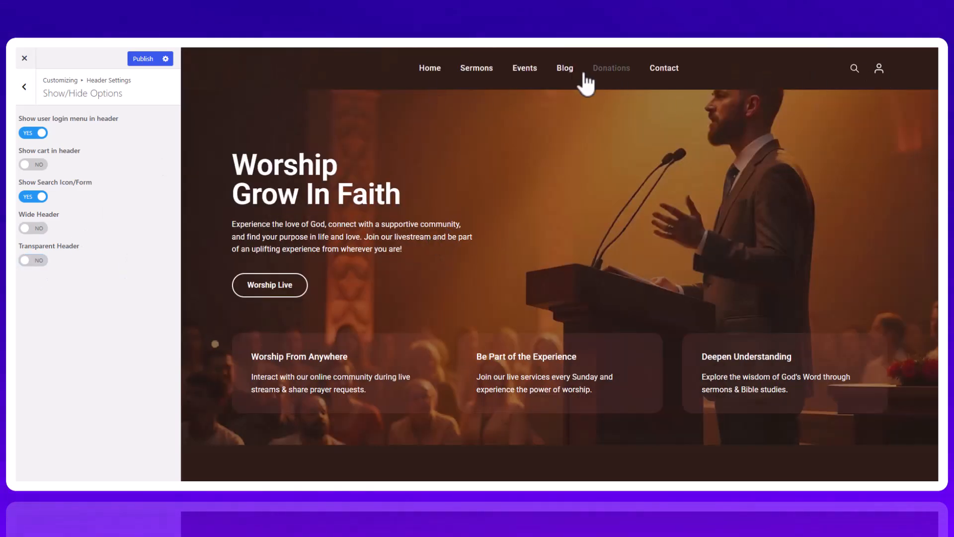
{"action": "left_click", "coordinate": [33, 260]}
{"action": "left_click", "coordinate": [25, 88]}
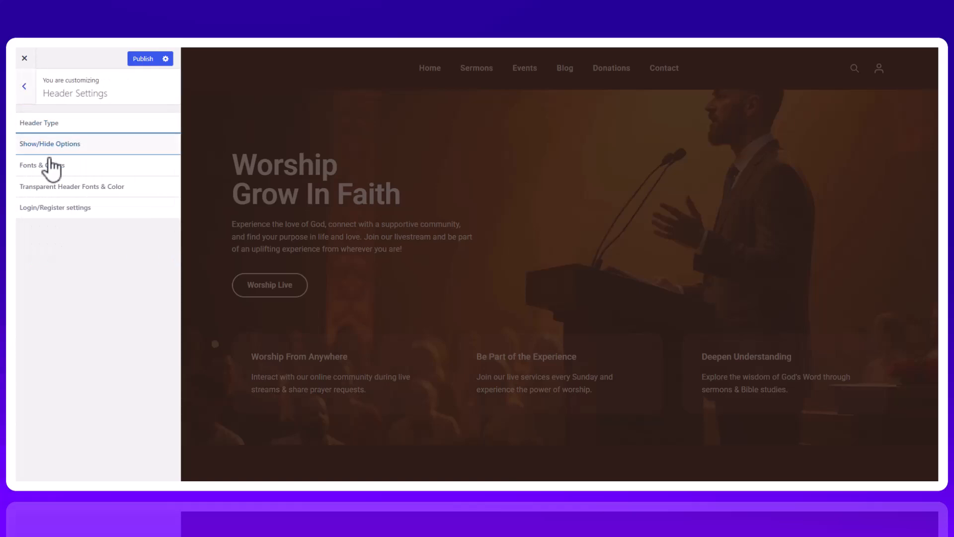
Examine the Fonts & Colors options of the Header Settings, from header background to border and font family
{"action": "left_click", "coordinate": [45, 165]}
{"action": "scroll", "coordinate": [538, 132], "scroll_direction": "down", "scroll_amount": 2}
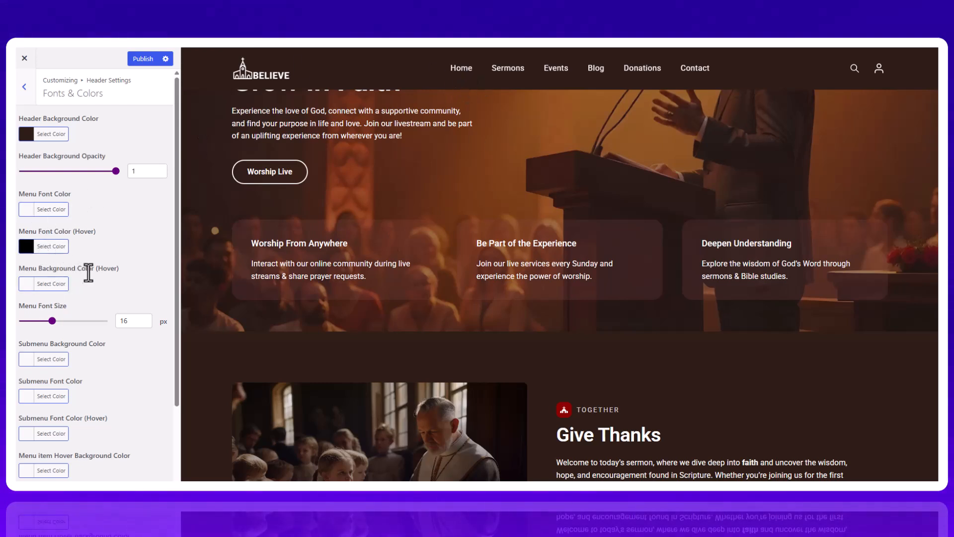
{"action": "scroll", "coordinate": [130, 220], "scroll_direction": "down", "scroll_amount": 2}
{"action": "scroll", "coordinate": [80, 248], "scroll_direction": "down", "scroll_amount": 2}
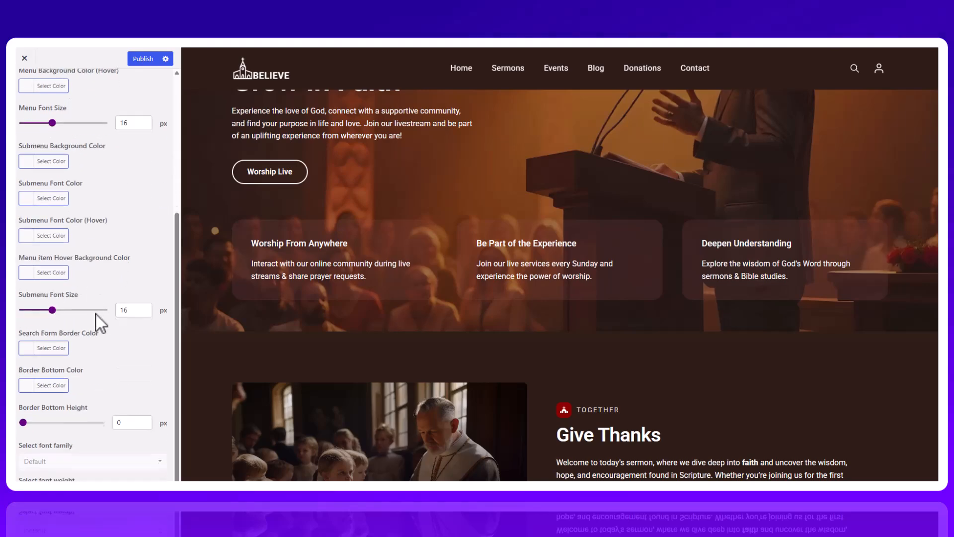
{"action": "scroll", "coordinate": [100, 320], "scroll_direction": "up", "scroll_amount": 5}
In Transparent Header Fonts & Color, set the menu hover font color to #dd3333 and the menu font color to #8224e3
{"action": "left_click", "coordinate": [23, 97]}
{"action": "left_click", "coordinate": [54, 191]}
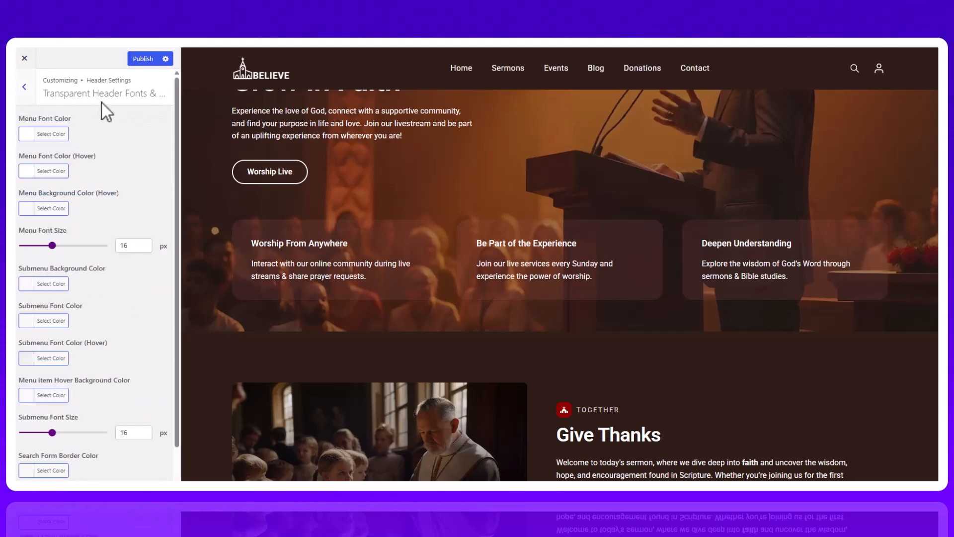
{"action": "scroll", "coordinate": [411, 192], "scroll_direction": "up", "scroll_amount": 3}
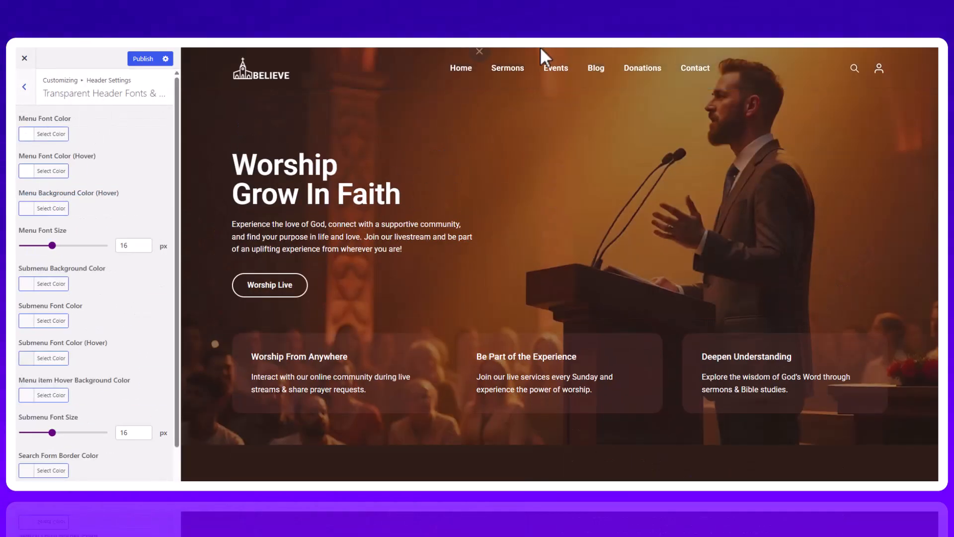
{"action": "left_click", "coordinate": [51, 171]}
{"action": "left_click", "coordinate": [51, 286]}
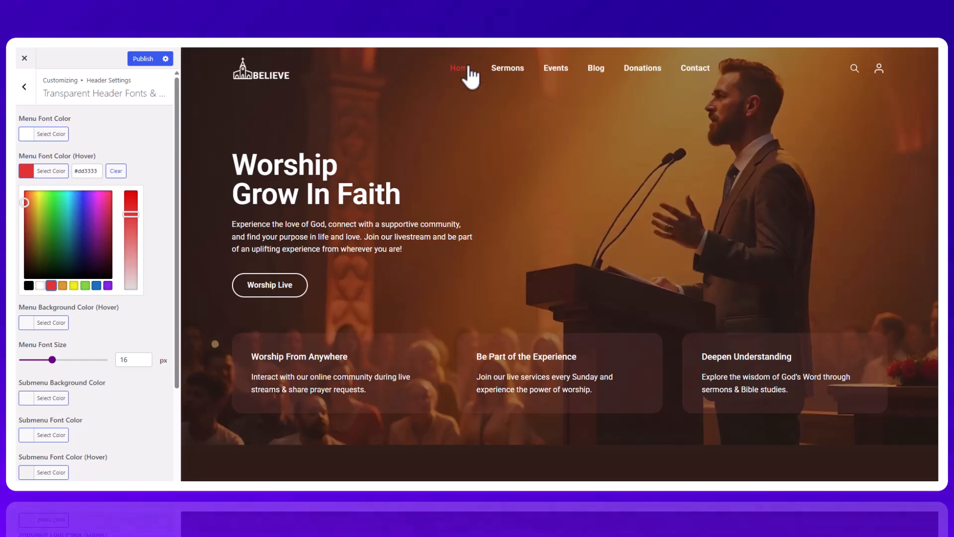
{"action": "left_click", "coordinate": [46, 135]}
{"action": "left_click", "coordinate": [108, 248]}
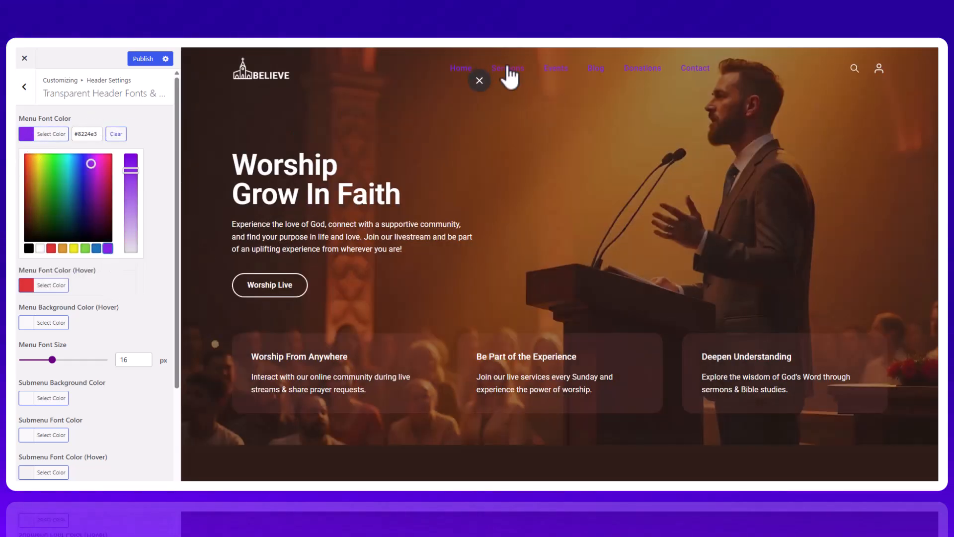
Clear the transparent header's menu font color and its menu hover font color
{"action": "left_click", "coordinate": [117, 135]}
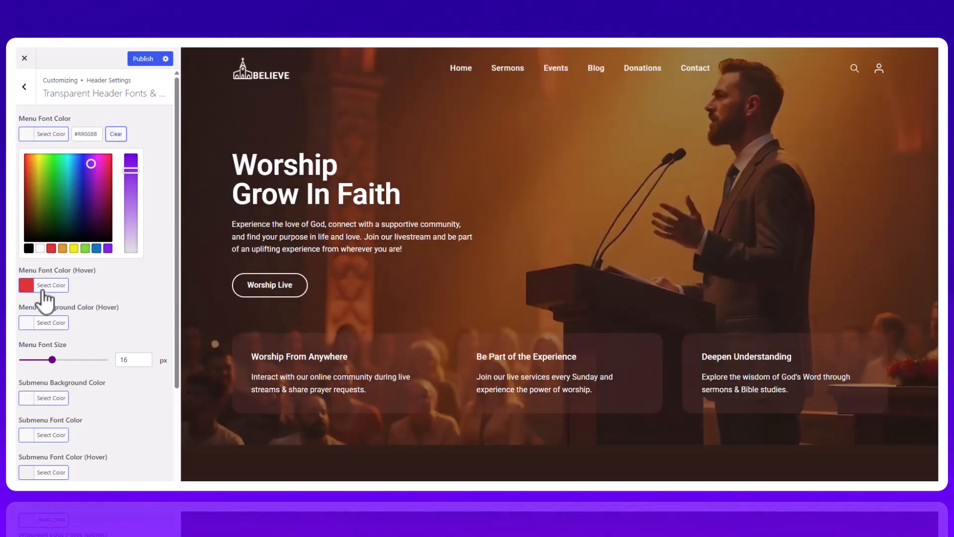
{"action": "left_click", "coordinate": [44, 287]}
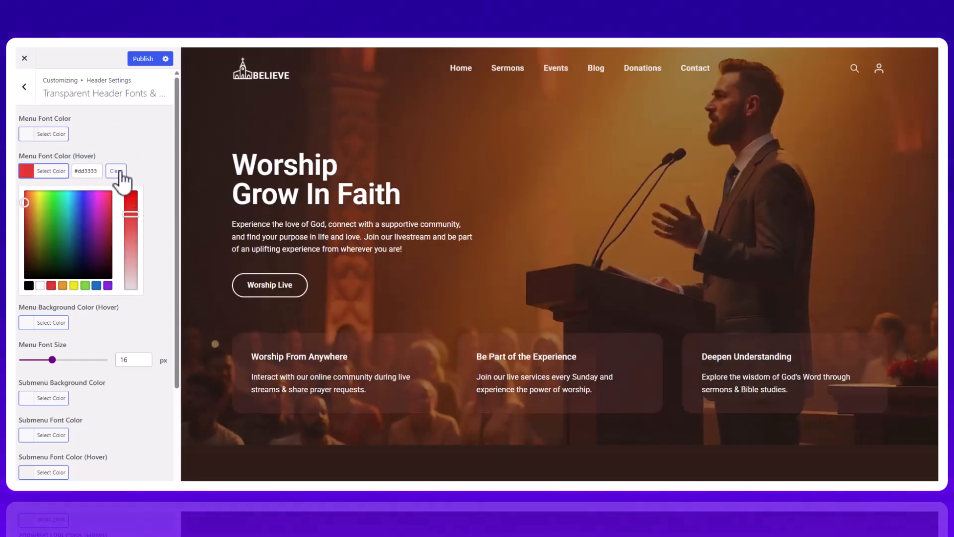
{"action": "left_click", "coordinate": [116, 172]}
{"action": "left_click", "coordinate": [28, 85]}
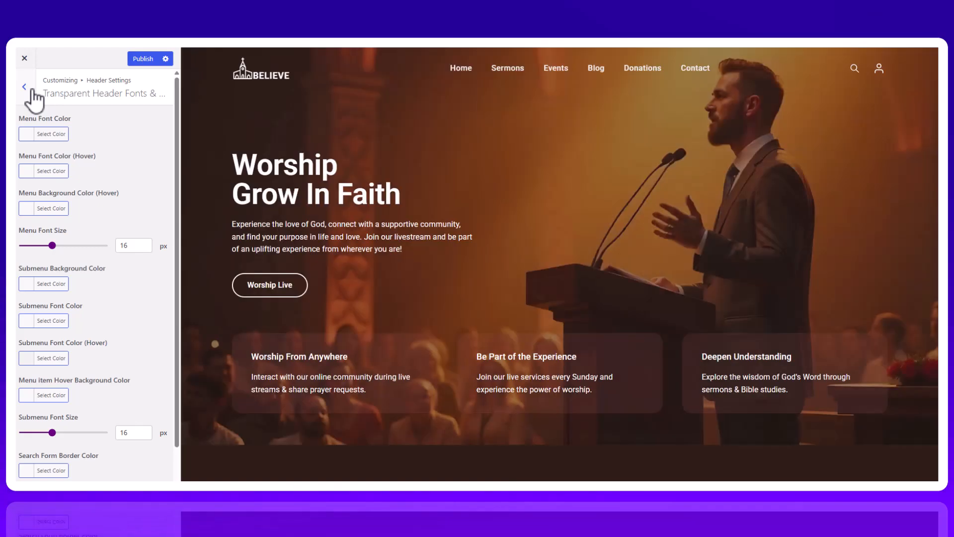
Set the Login/Register menu position to right, comparing the account menu on the homepage before and after the change
{"action": "left_click", "coordinate": [28, 88]}
{"action": "left_click", "coordinate": [54, 208]}
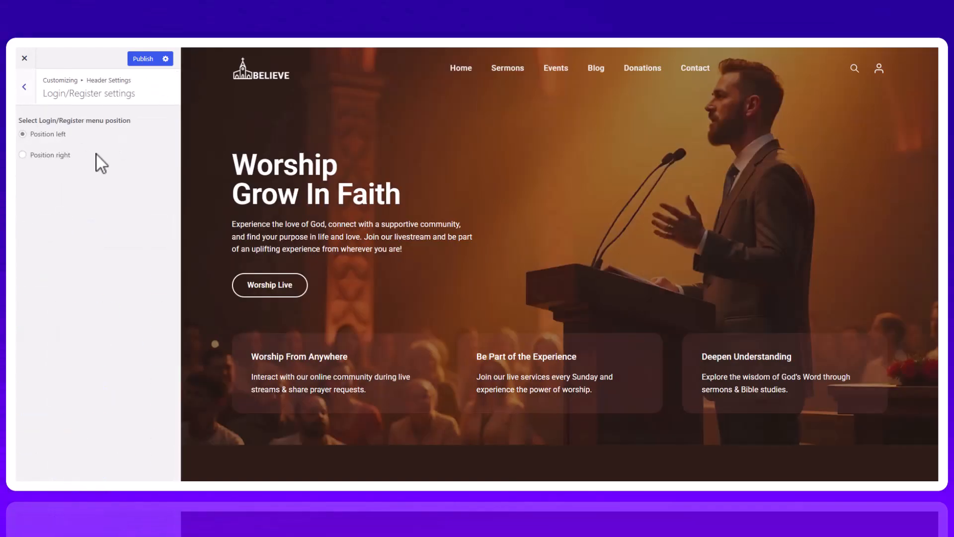
{"action": "left_click", "coordinate": [880, 68]}
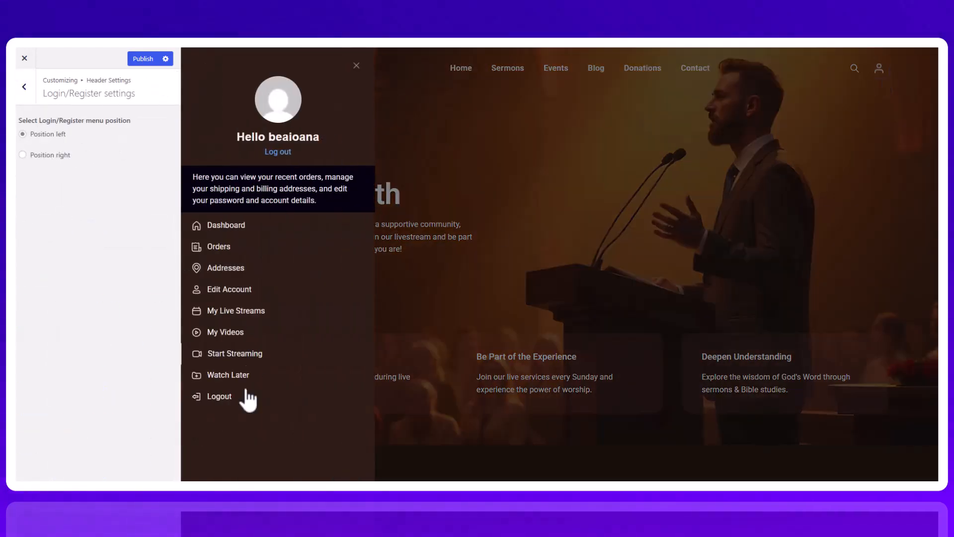
{"action": "left_click", "coordinate": [61, 158]}
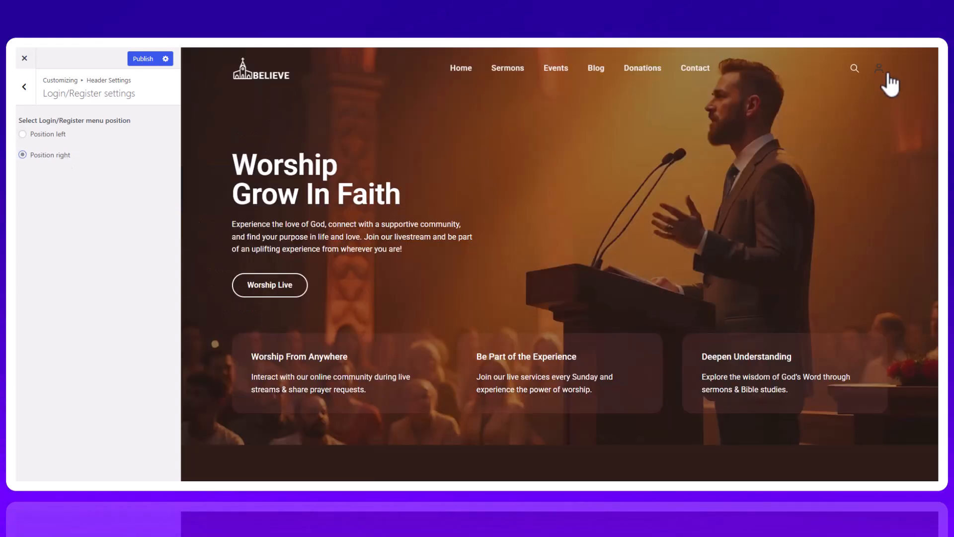
{"action": "left_click", "coordinate": [879, 68]}
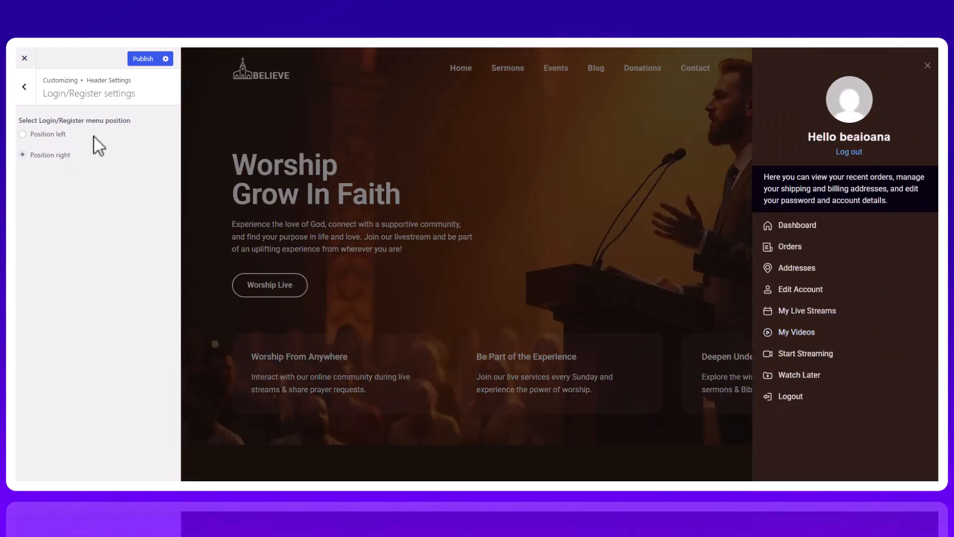
{"action": "left_click", "coordinate": [24, 87]}
{"action": "left_click", "coordinate": [25, 87]}
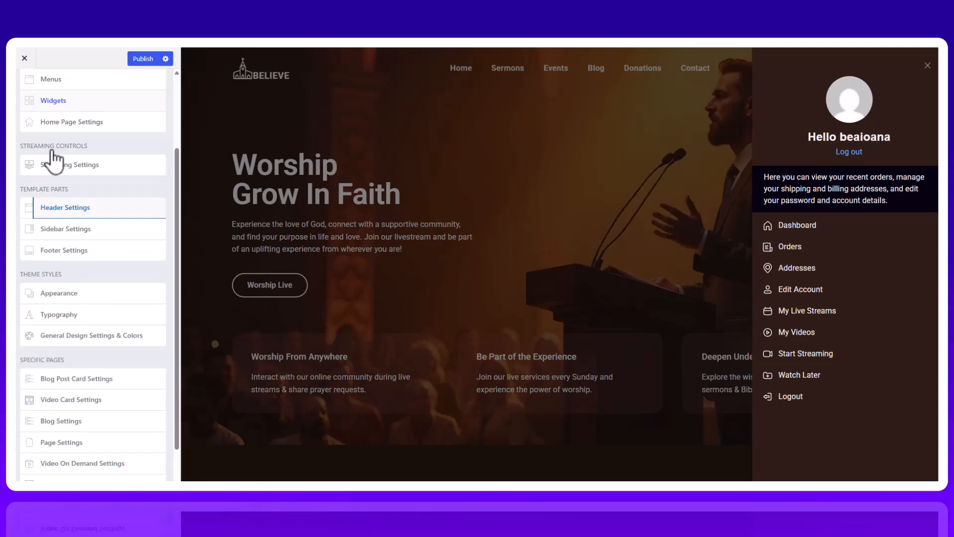
Examine the Sidebar Settings' color and font size options and close the account menu in the preview
{"action": "left_click", "coordinate": [115, 235]}
{"action": "left_click", "coordinate": [95, 132]}
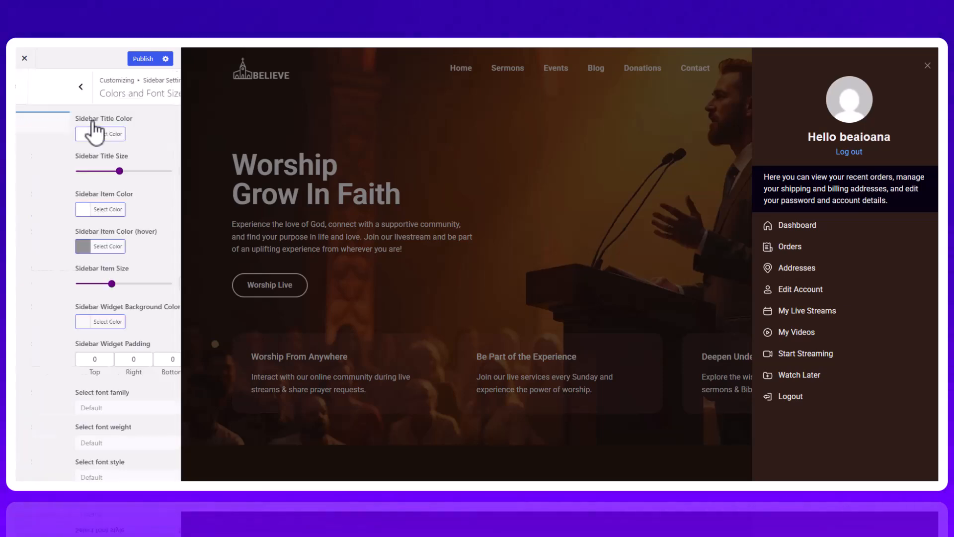
{"action": "left_click", "coordinate": [569, 196]}
{"action": "scroll", "coordinate": [872, 290], "scroll_direction": "down", "scroll_amount": 5}
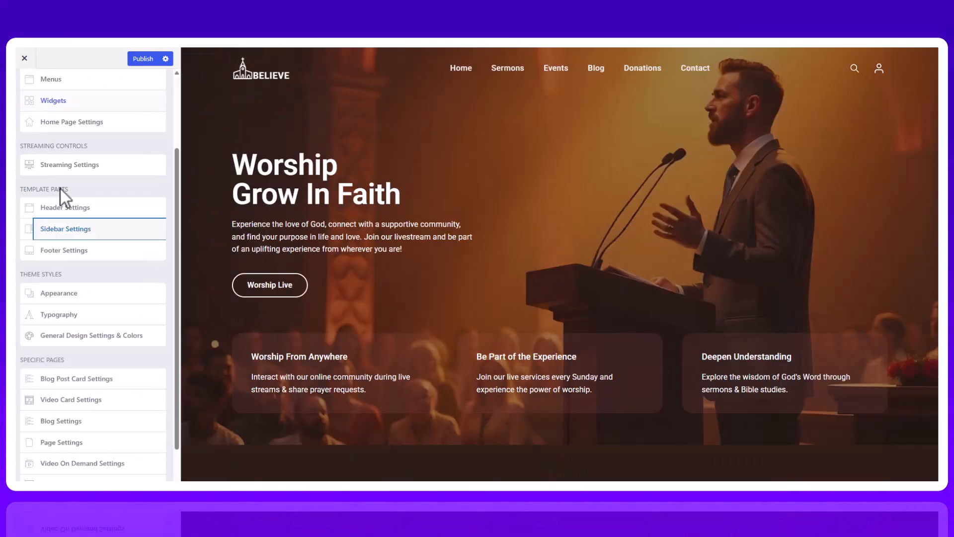
Bring the homepage's footer into the preview and examine the Colors & Font Size options of the Footer Settings
{"action": "left_click", "coordinate": [56, 249]}
{"action": "scroll", "coordinate": [735, 310], "scroll_direction": "down", "scroll_amount": 10}
{"action": "scroll", "coordinate": [734, 310], "scroll_direction": "down", "scroll_amount": 5}
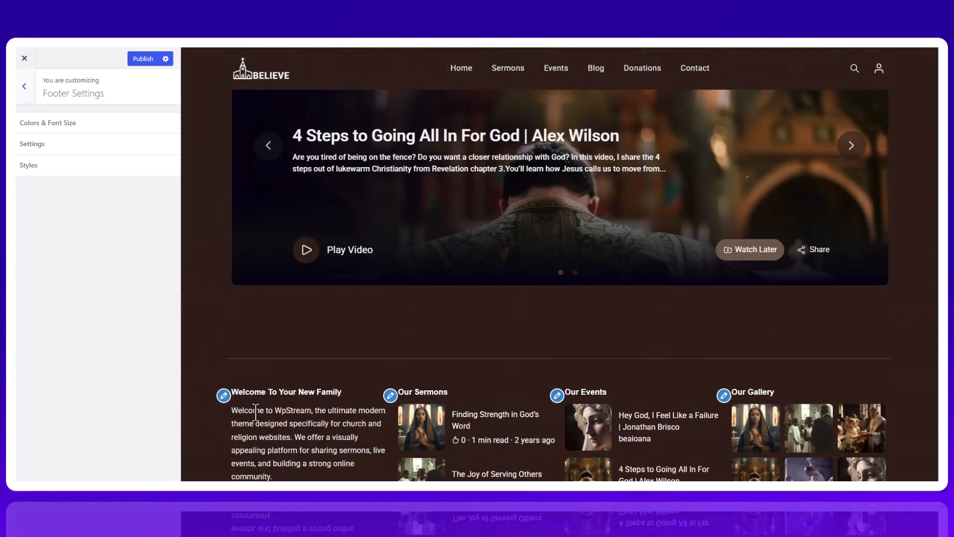
{"action": "left_click", "coordinate": [52, 123]}
{"action": "left_click", "coordinate": [57, 135]}
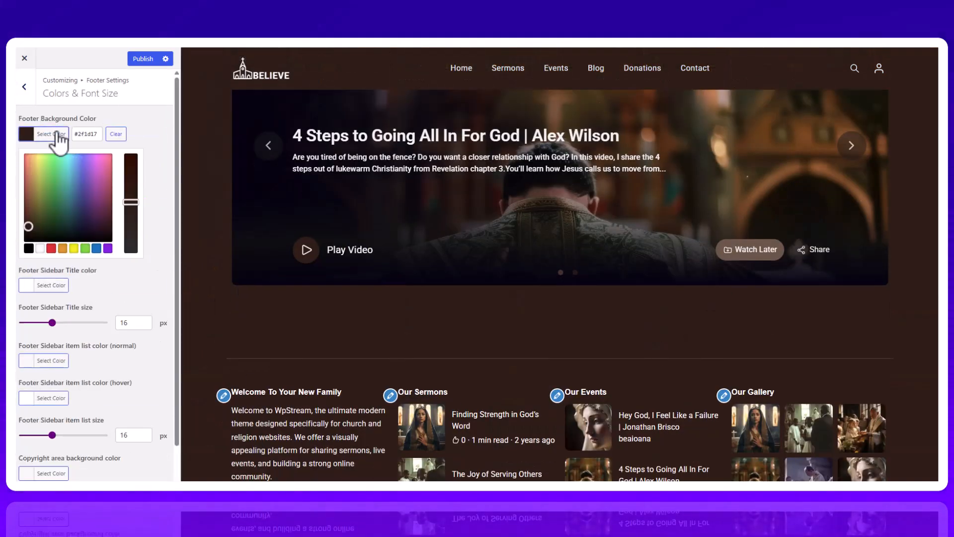
{"action": "left_click", "coordinate": [58, 134]}
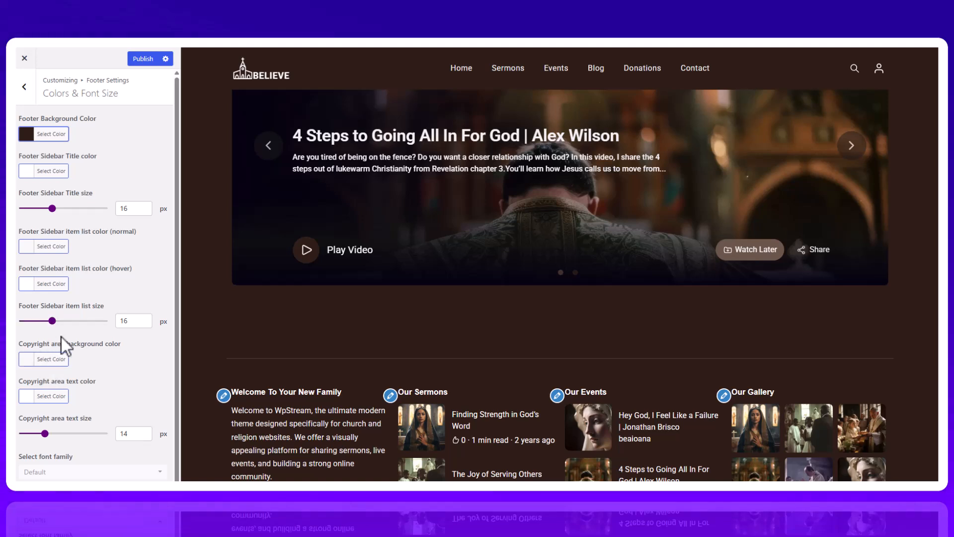
Copy the footer background color code, try red #dd3333 as the background, and restore the copied #2f1d17
{"action": "left_click", "coordinate": [55, 134]}
{"action": "left_click", "coordinate": [47, 134]}
{"action": "left_click", "coordinate": [47, 135]}
{"action": "triple_click", "coordinate": [94, 139]}
{"action": "key", "text": "ctrl+c"}
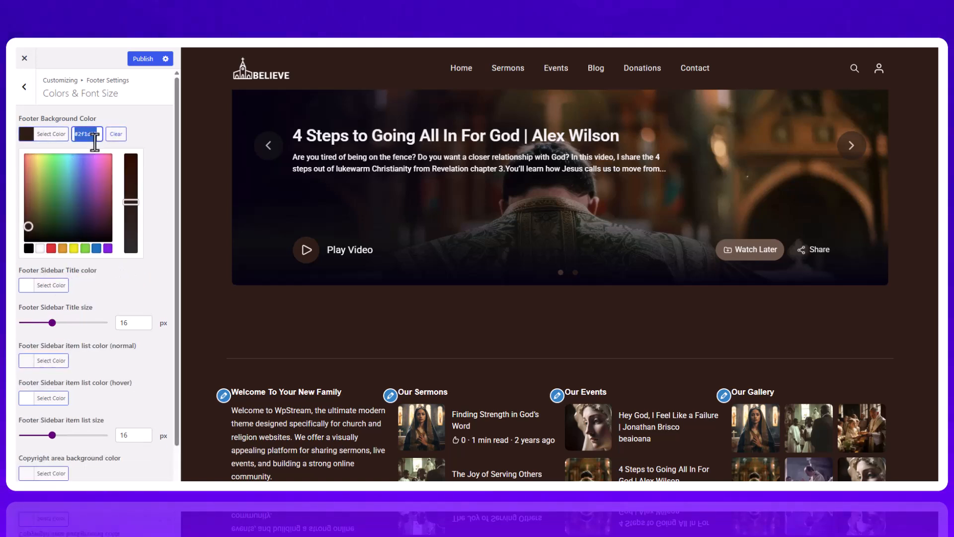
{"action": "left_click", "coordinate": [53, 248]}
{"action": "left_click", "coordinate": [137, 119]}
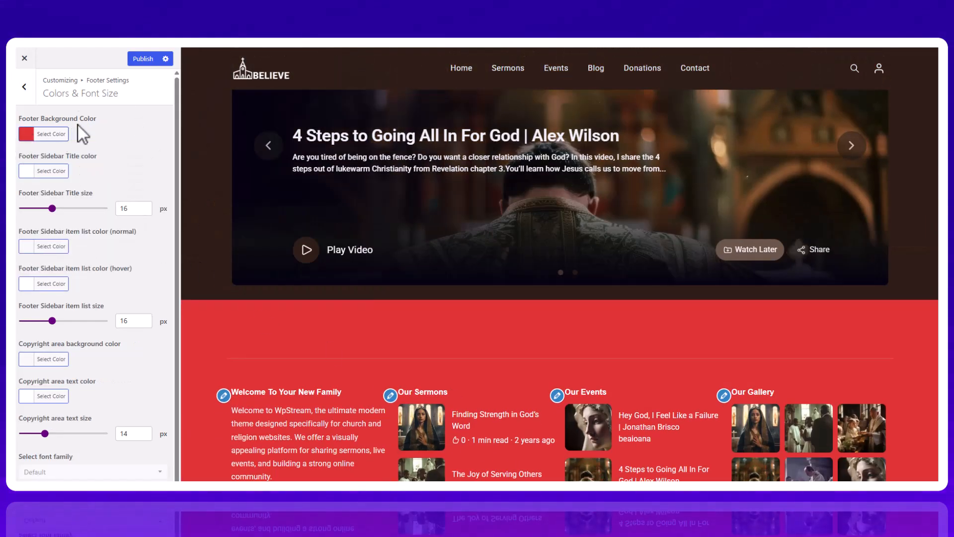
{"action": "left_click", "coordinate": [48, 133]}
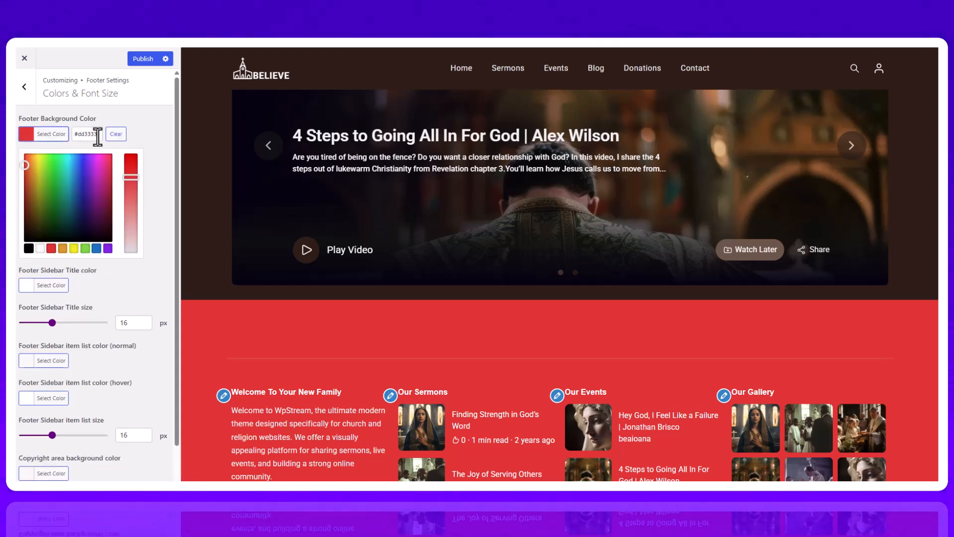
{"action": "key", "text": "ctrl+v"}
{"action": "left_click", "coordinate": [33, 121]}
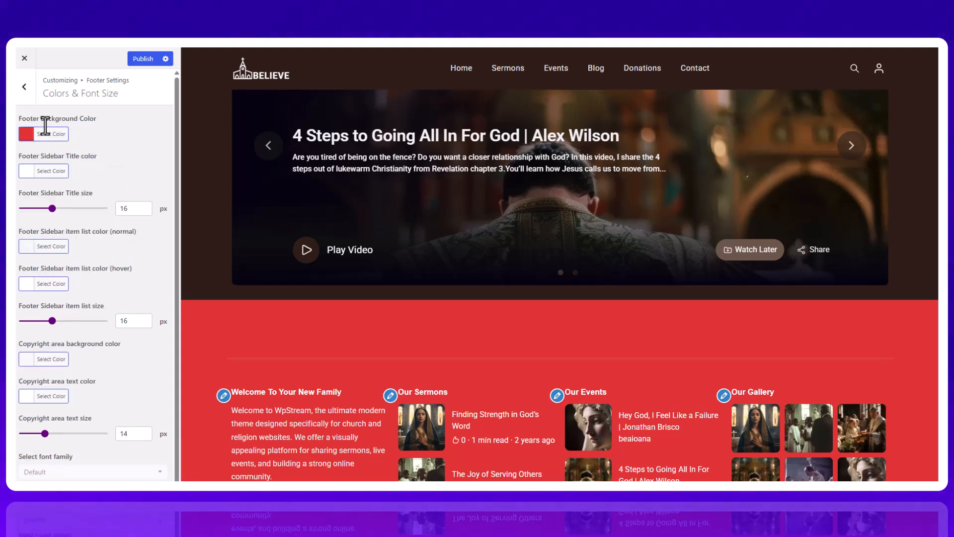
{"action": "left_click", "coordinate": [47, 135]}
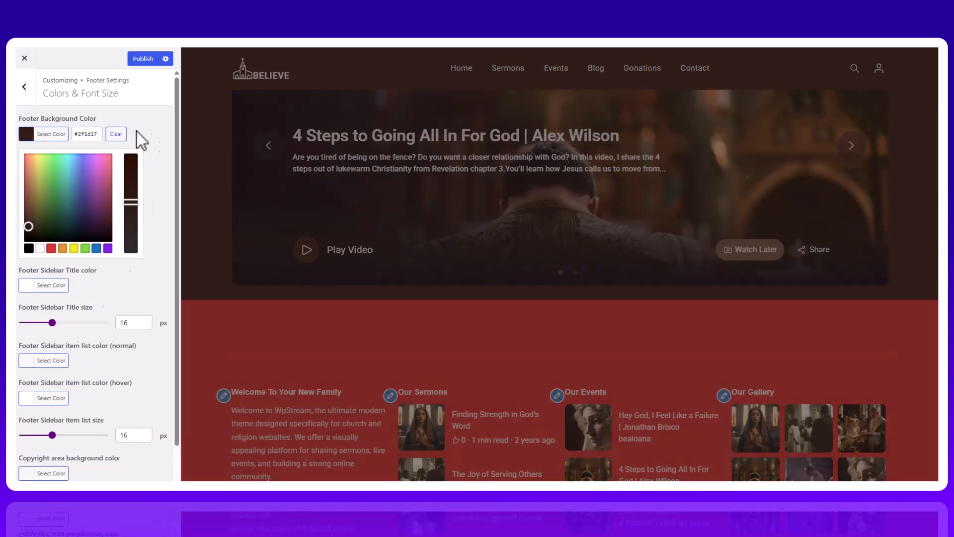
Try hiding the footer and its copyright area in the Footer Settings, check the homepage and footer type choices, and re-enable both
{"action": "left_click", "coordinate": [25, 87]}
{"action": "left_click", "coordinate": [48, 145]}
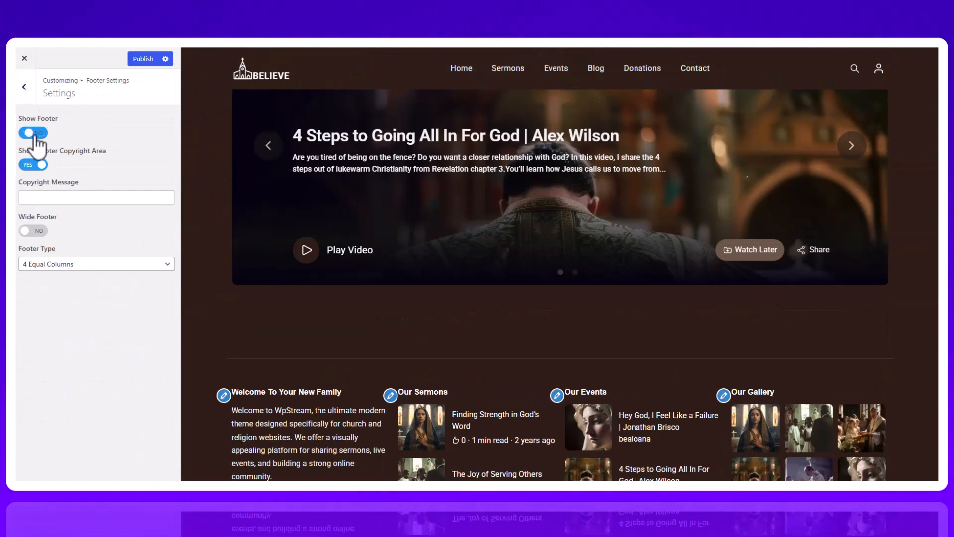
{"action": "left_click", "coordinate": [34, 164]}
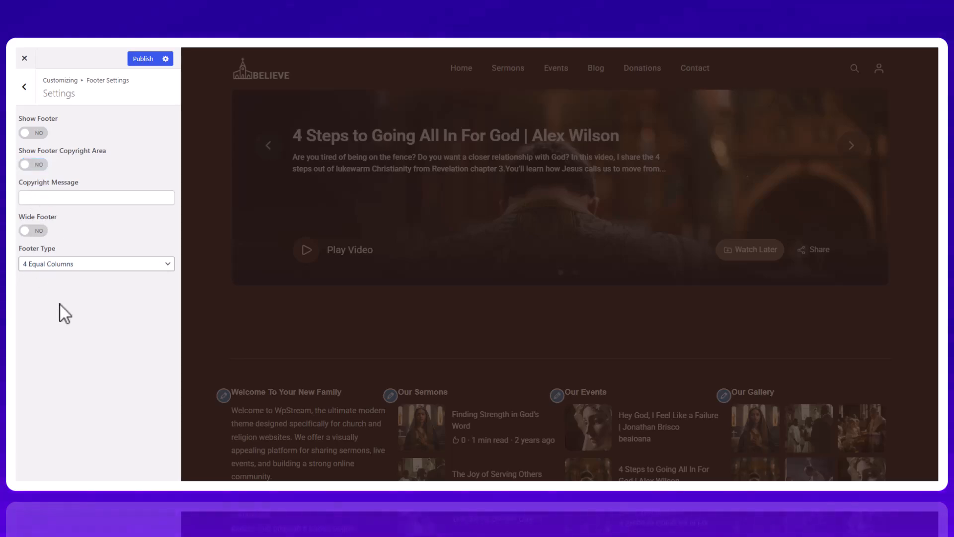
{"action": "scroll", "coordinate": [597, 358], "scroll_direction": "down", "scroll_amount": 6}
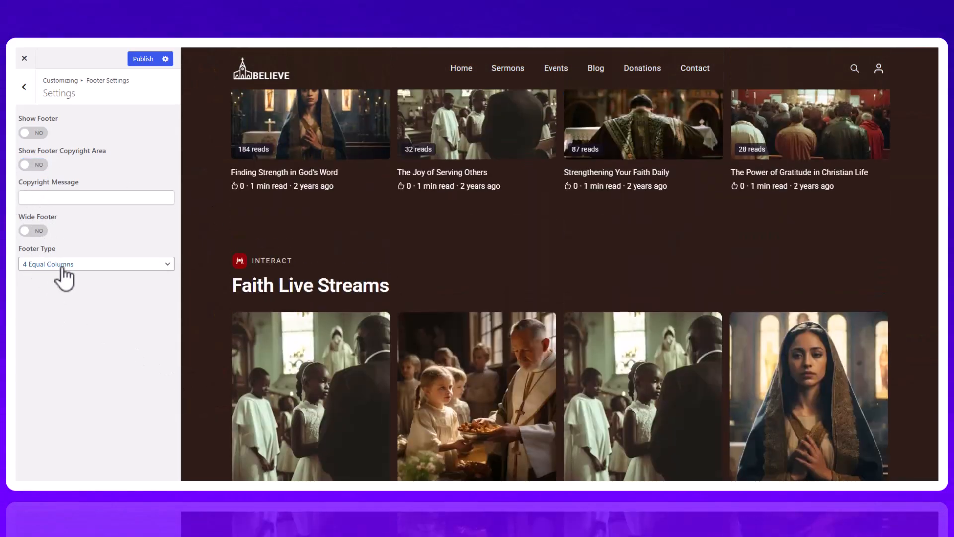
{"action": "left_click", "coordinate": [63, 264]}
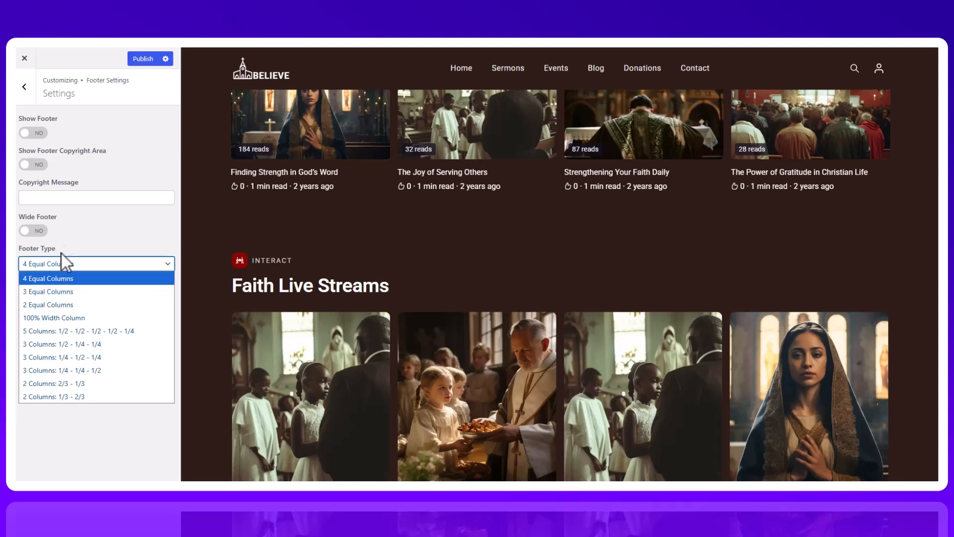
{"action": "left_click", "coordinate": [33, 132]}
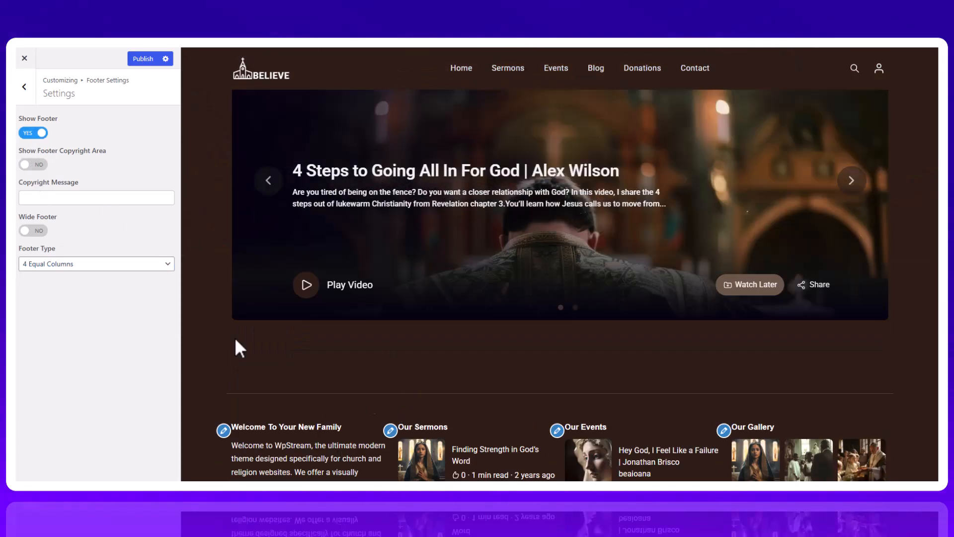
{"action": "left_click", "coordinate": [30, 164]}
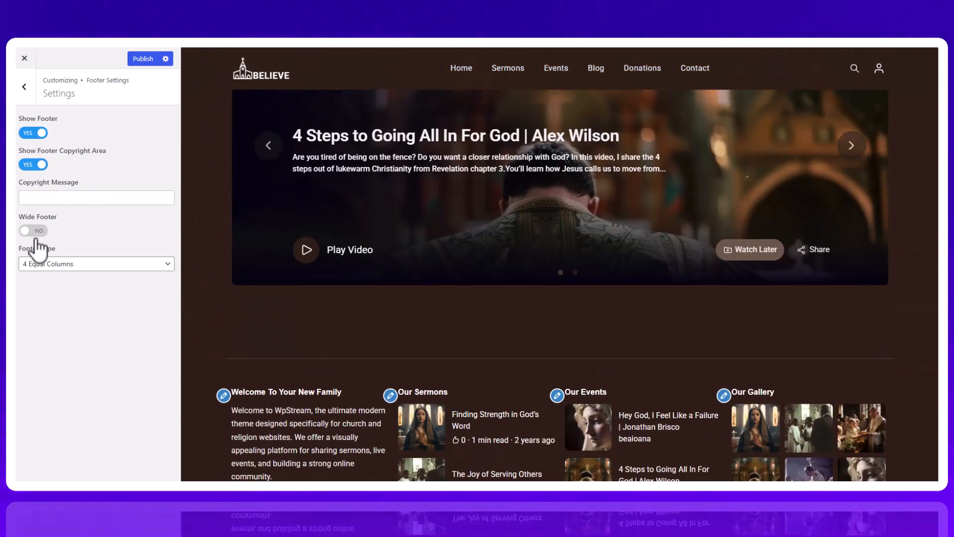
Try the 3 Equal Columns footer type on the homepage and restore 4 Equal Columns
{"action": "left_click", "coordinate": [48, 269]}
{"action": "left_click", "coordinate": [58, 293]}
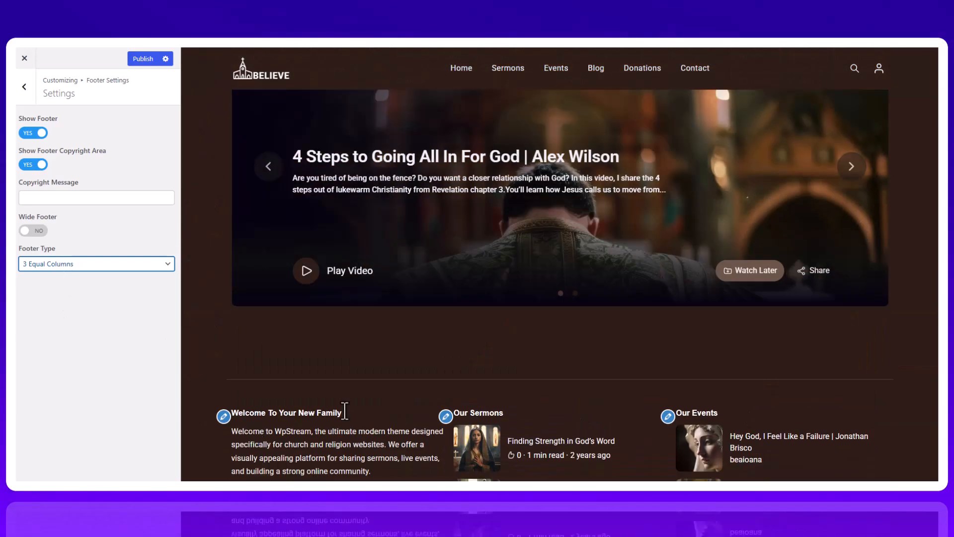
{"action": "left_click", "coordinate": [85, 263]}
{"action": "left_click", "coordinate": [85, 274]}
Examine the background image and repeat options in the footer Styles and leave the Footer Settings
{"action": "left_click", "coordinate": [24, 86]}
{"action": "left_click", "coordinate": [54, 164]}
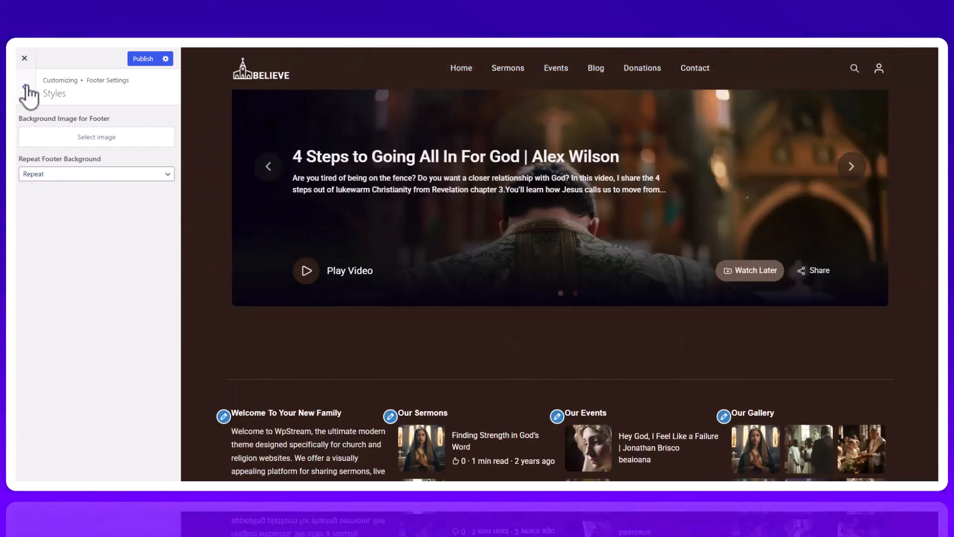
{"action": "left_click", "coordinate": [24, 88]}
{"action": "left_click", "coordinate": [25, 88]}
Try the Light Mode Style in the Appearance settings and turn it off again
{"action": "scroll", "coordinate": [49, 249], "scroll_direction": "down", "scroll_amount": 3}
{"action": "left_click", "coordinate": [85, 147]}
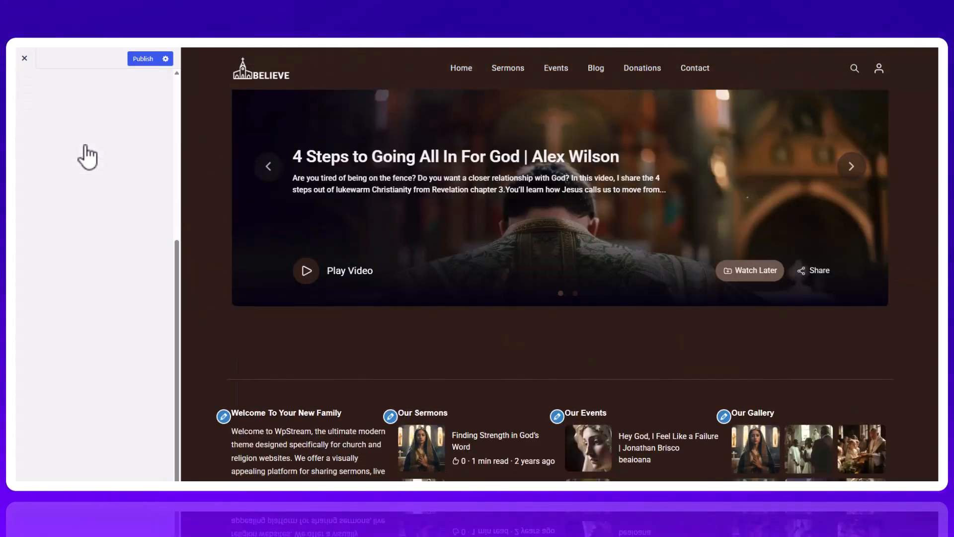
{"action": "left_click", "coordinate": [38, 133]}
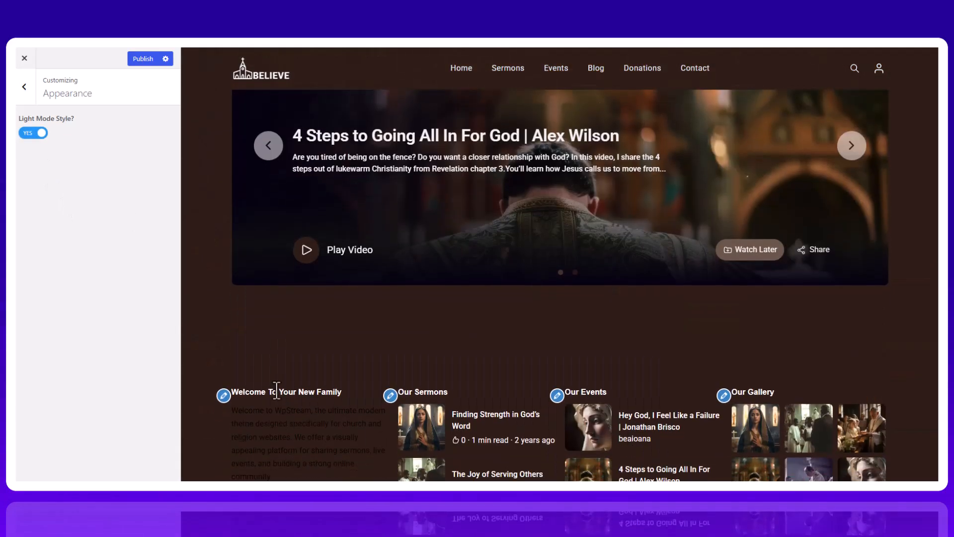
{"action": "left_click", "coordinate": [39, 133]}
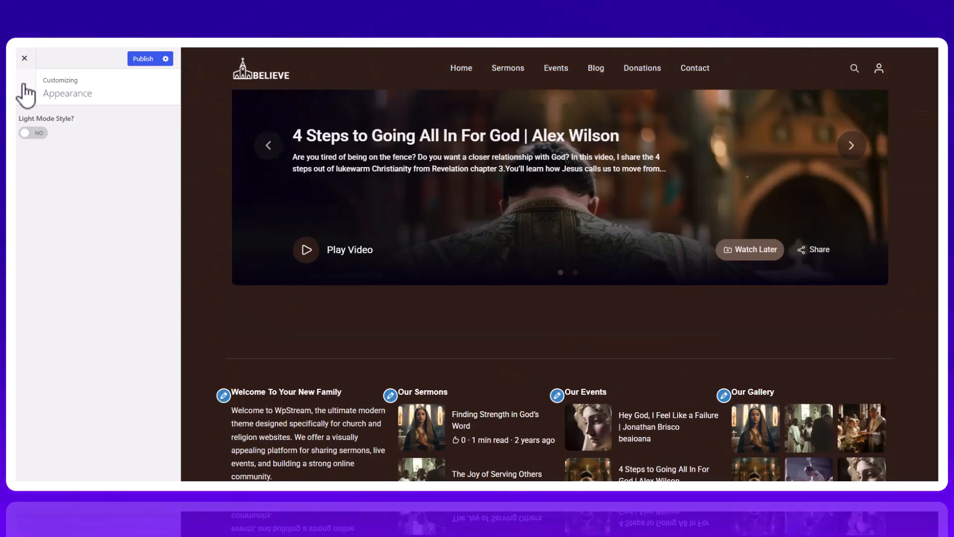
Examine the Typography font options for Body, Links and Headings, comparing the headings with those on the homepage
{"action": "left_click", "coordinate": [23, 94]}
{"action": "left_click", "coordinate": [65, 184]}
{"action": "left_click", "coordinate": [64, 123]}
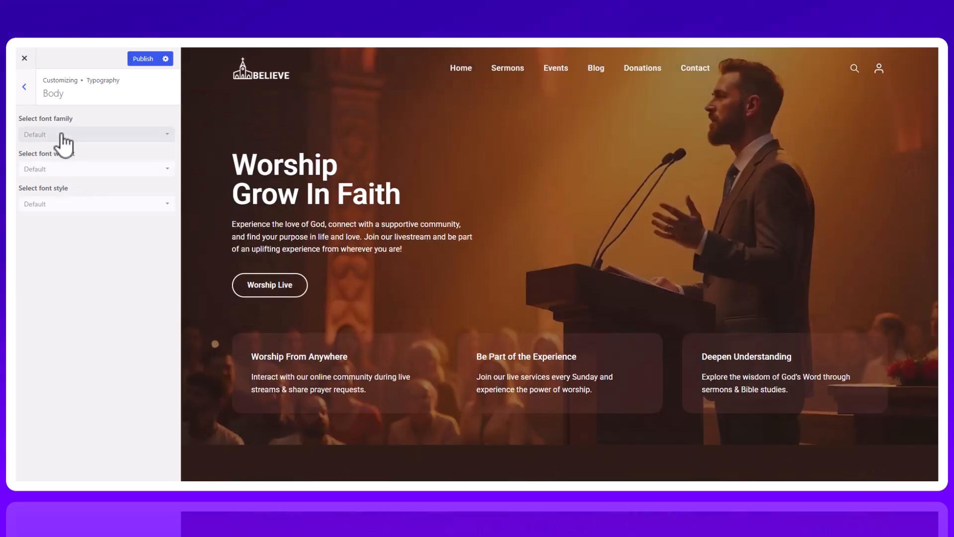
{"action": "left_click", "coordinate": [24, 87]}
{"action": "left_click", "coordinate": [43, 145]}
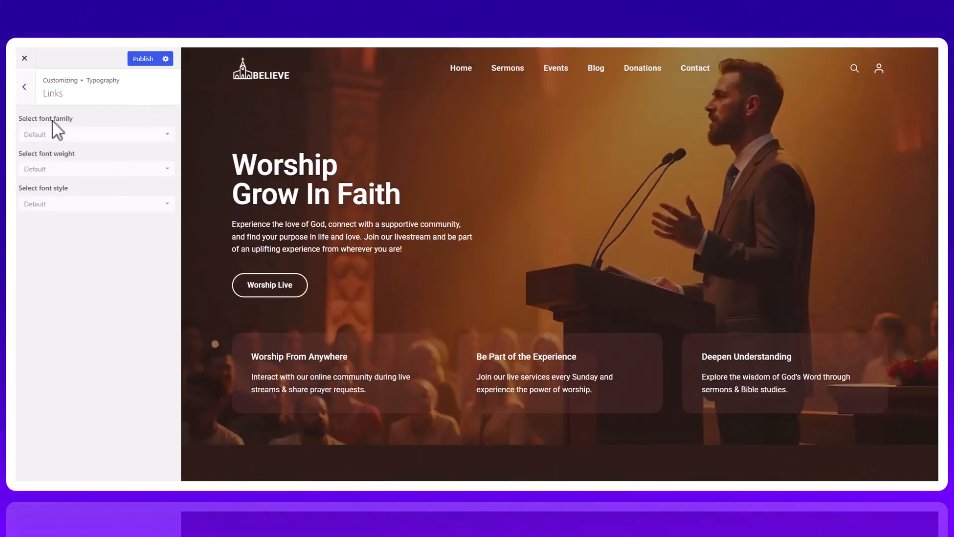
{"action": "left_click", "coordinate": [24, 87]}
{"action": "left_click", "coordinate": [35, 166]}
{"action": "scroll", "coordinate": [426, 185], "scroll_direction": "down", "scroll_amount": 7}
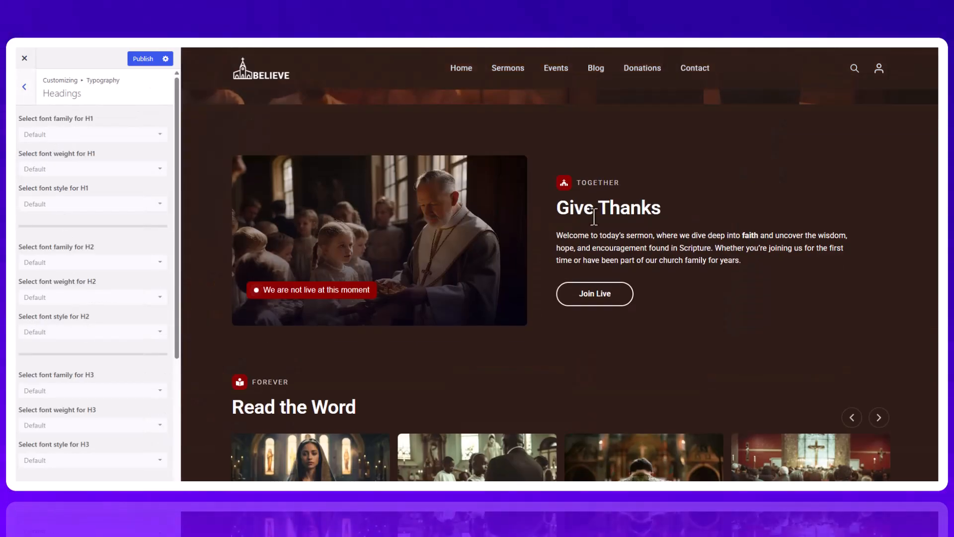
{"action": "left_click", "coordinate": [26, 88]}
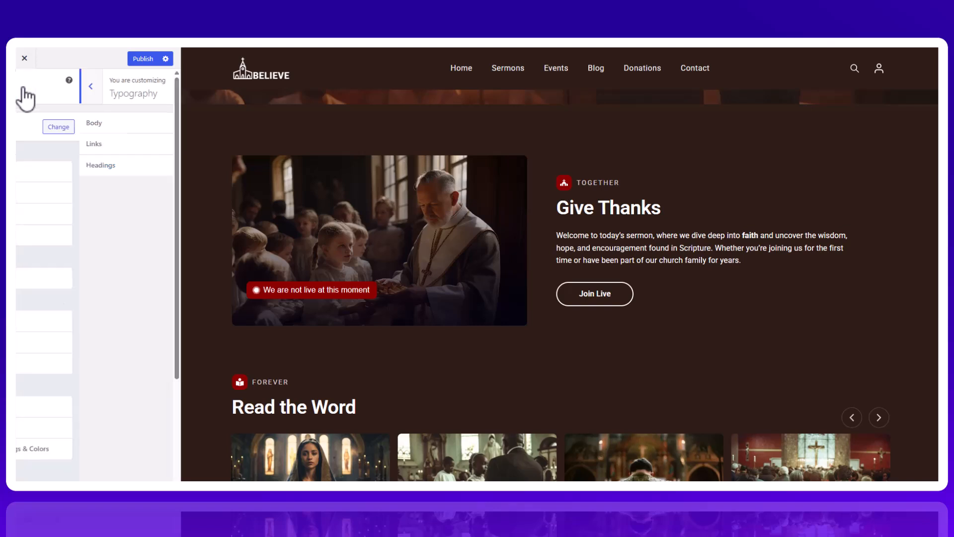
{"action": "left_click", "coordinate": [27, 90]}
Try a white site background color in the general design settings and restore #2e1e17
{"action": "left_click", "coordinate": [74, 194]}
{"action": "left_click", "coordinate": [50, 128]}
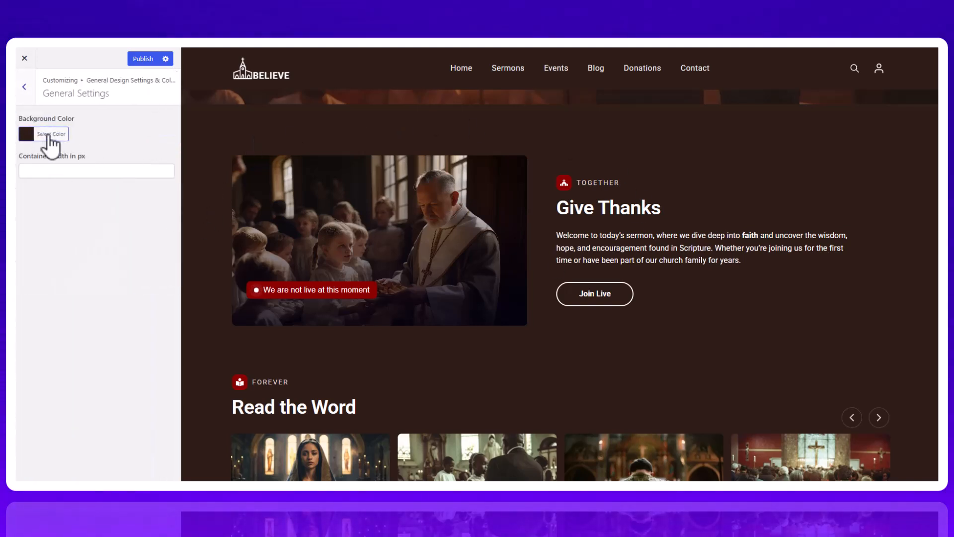
{"action": "left_click", "coordinate": [48, 137]}
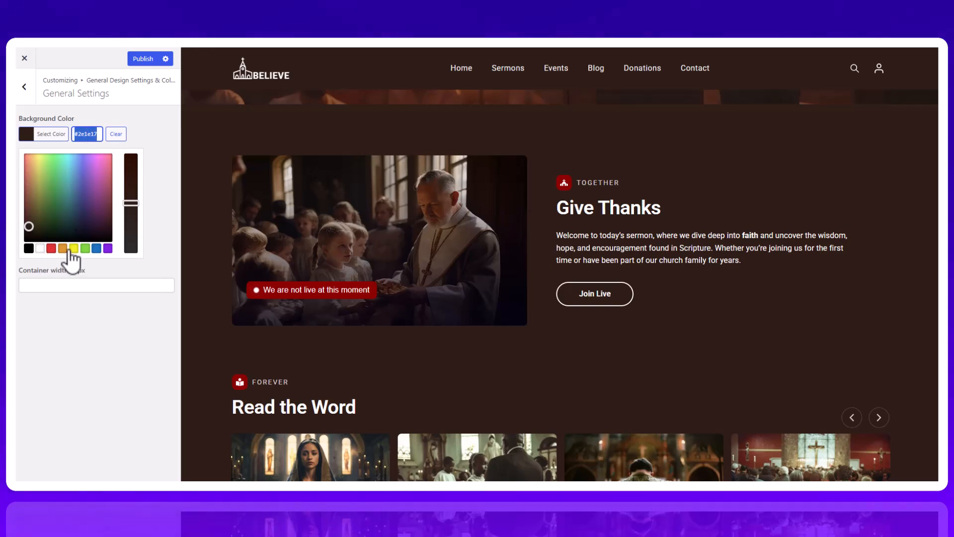
{"action": "left_click", "coordinate": [40, 248]}
{"action": "left_click", "coordinate": [115, 340]}
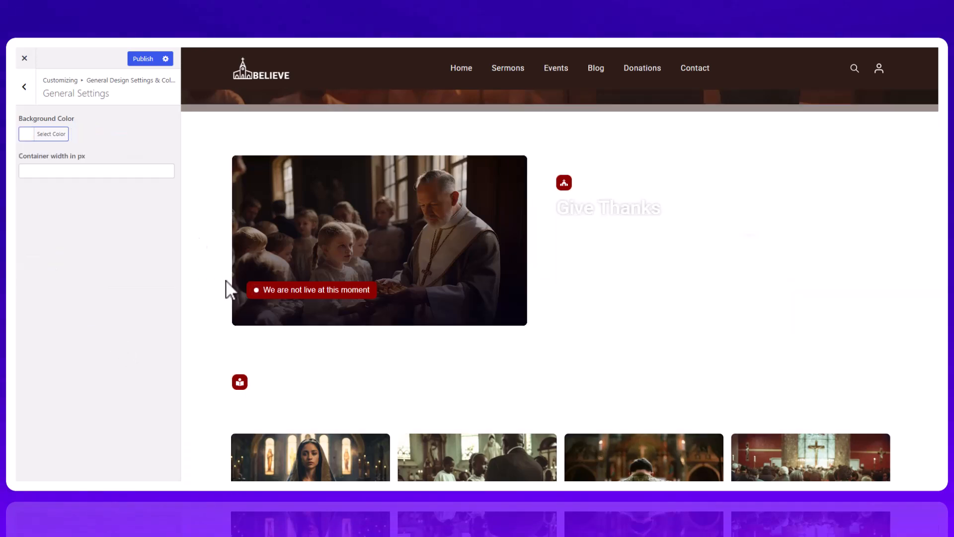
{"action": "left_click", "coordinate": [31, 133]}
{"action": "type", "text": "2e1b17"}
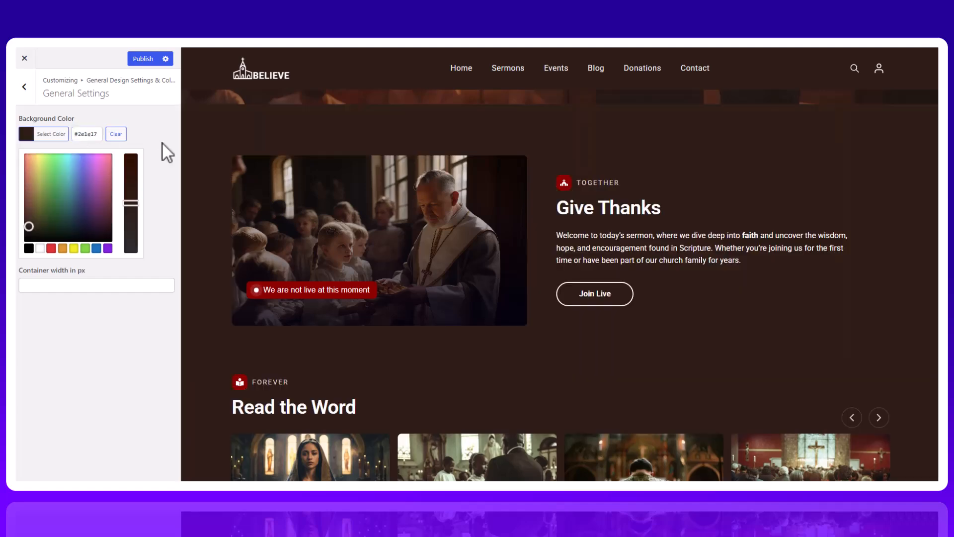
{"action": "left_click", "coordinate": [163, 144]}
Examine the Type 1 and Type 2 button styles and bring a video page with play buttons into the preview
{"action": "left_click", "coordinate": [32, 92]}
{"action": "left_click", "coordinate": [51, 145]}
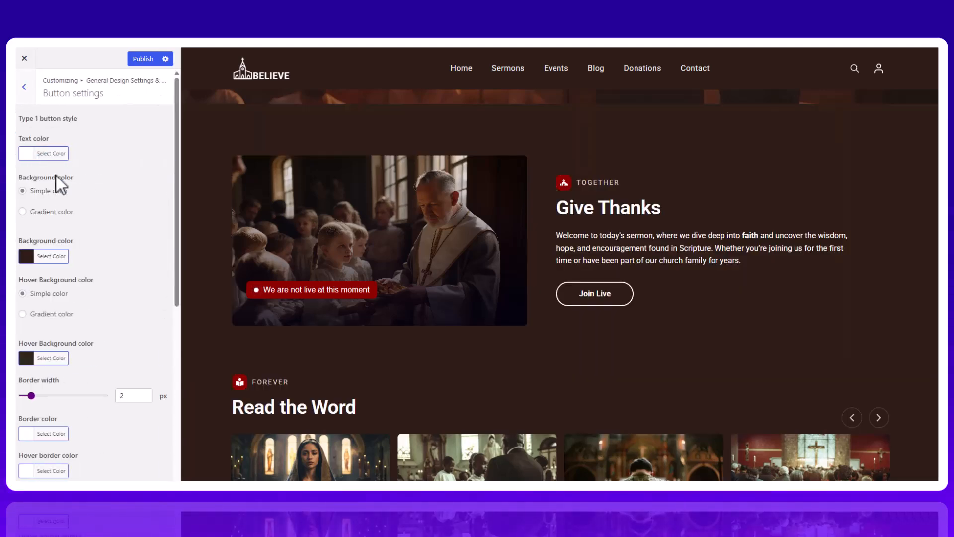
{"action": "scroll", "coordinate": [44, 121], "scroll_direction": "down", "scroll_amount": 10}
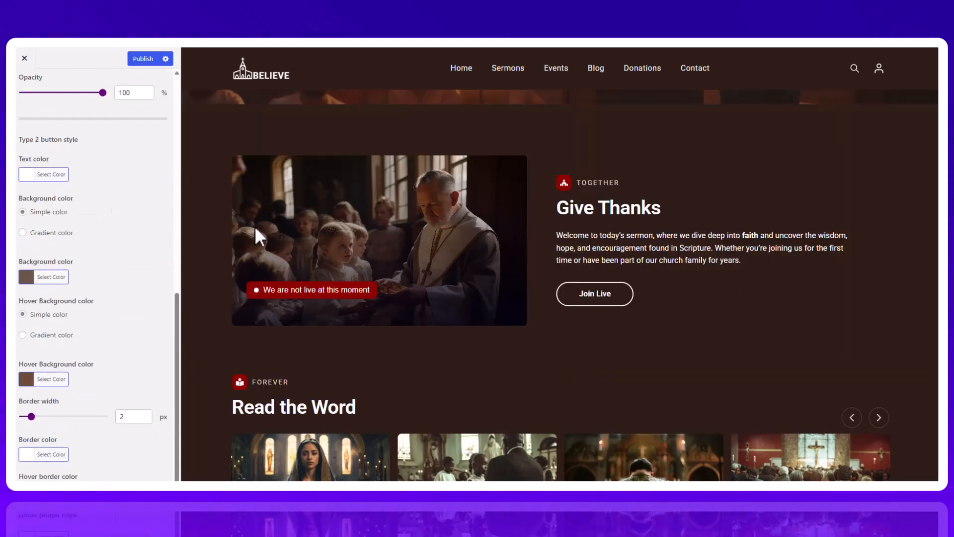
{"action": "left_click", "coordinate": [264, 222]}
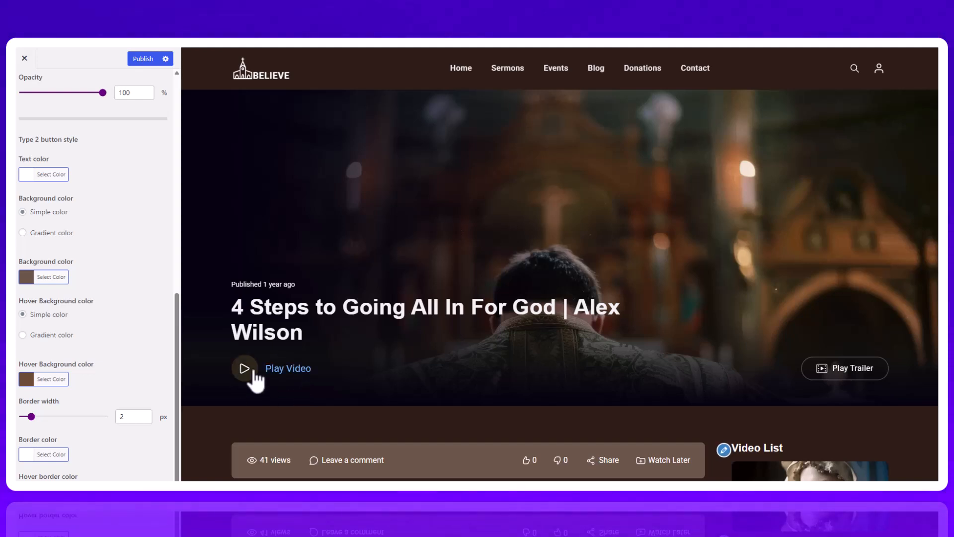
{"action": "scroll", "coordinate": [84, 162], "scroll_direction": "up", "scroll_amount": 10}
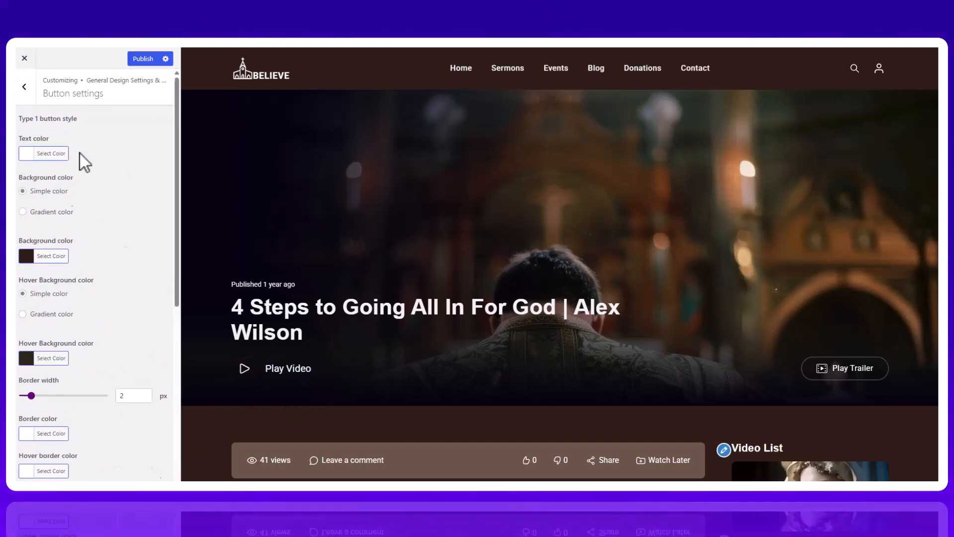
Examine the WooCommerce Cart font and color options and return to the General Design Settings list
{"action": "left_click", "coordinate": [33, 98]}
{"action": "left_click", "coordinate": [45, 164]}
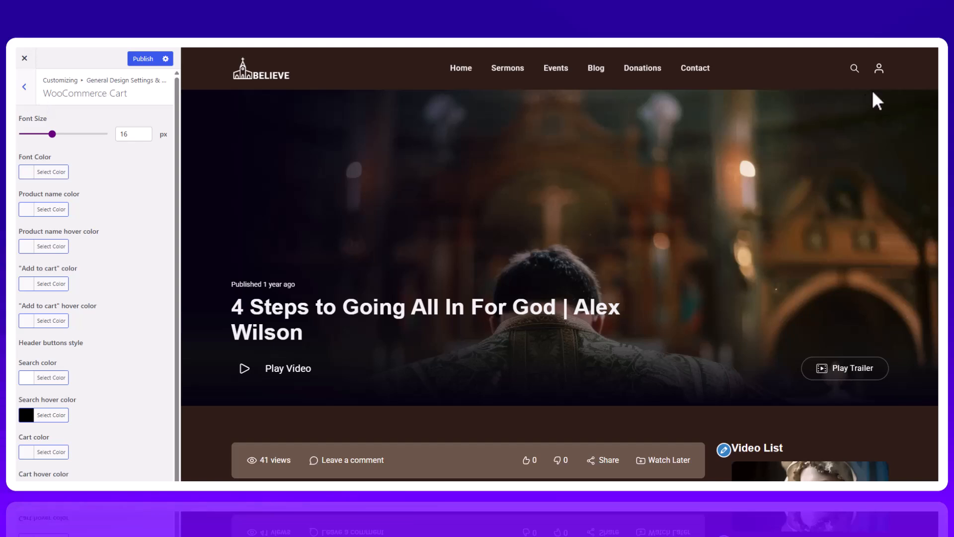
{"action": "left_click", "coordinate": [34, 100]}
Set the background color of the category, tag and media category labels on the video page to #000000
{"action": "left_click", "coordinate": [73, 192]}
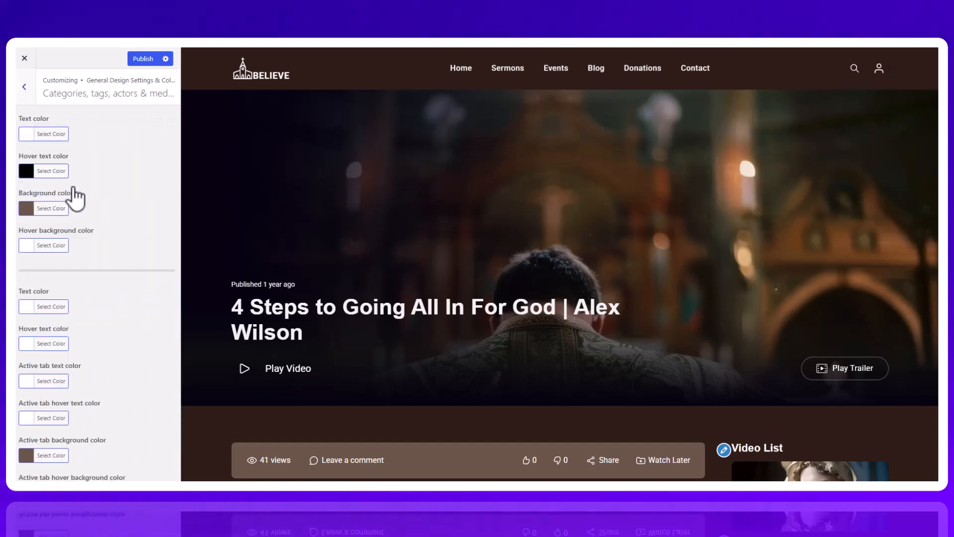
{"action": "scroll", "coordinate": [306, 258], "scroll_direction": "down", "scroll_amount": 10}
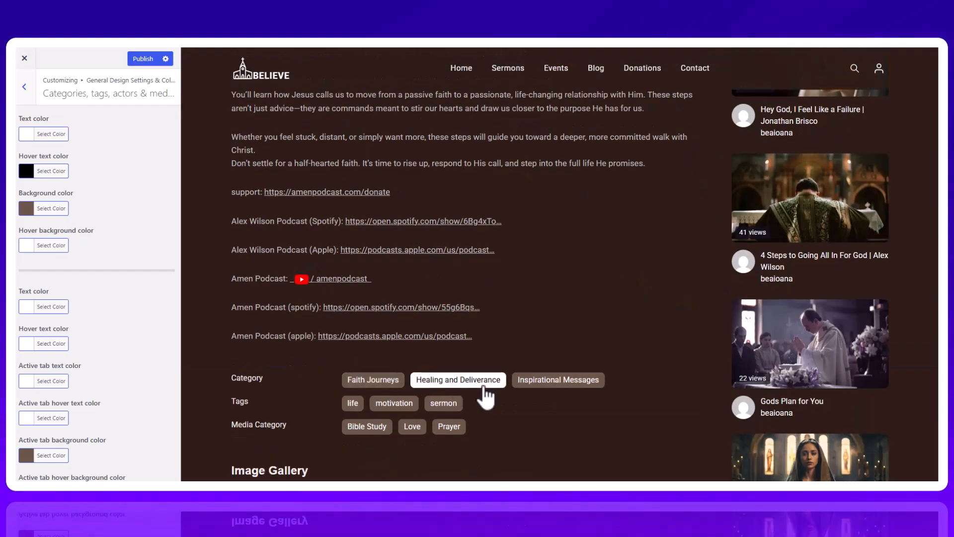
{"action": "left_click", "coordinate": [52, 209]}
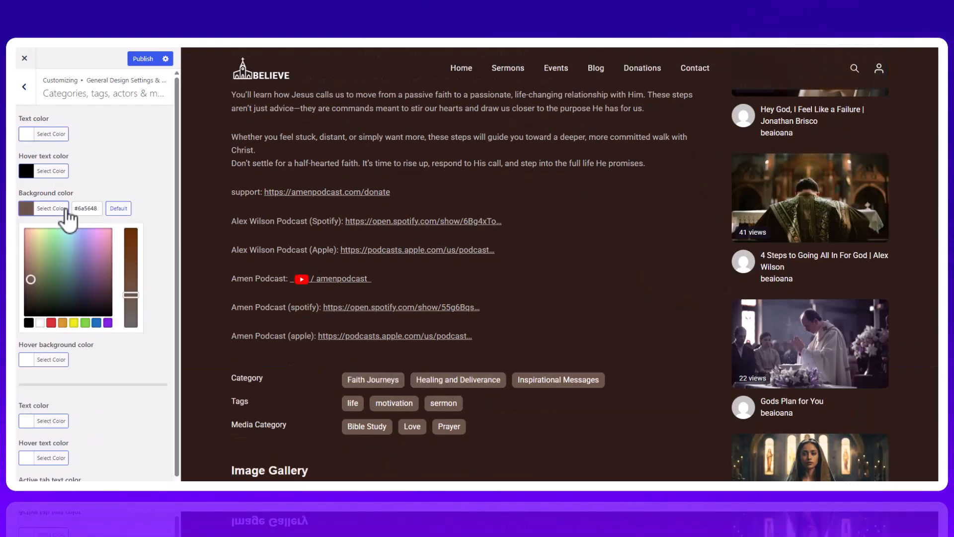
{"action": "left_click", "coordinate": [28, 323]}
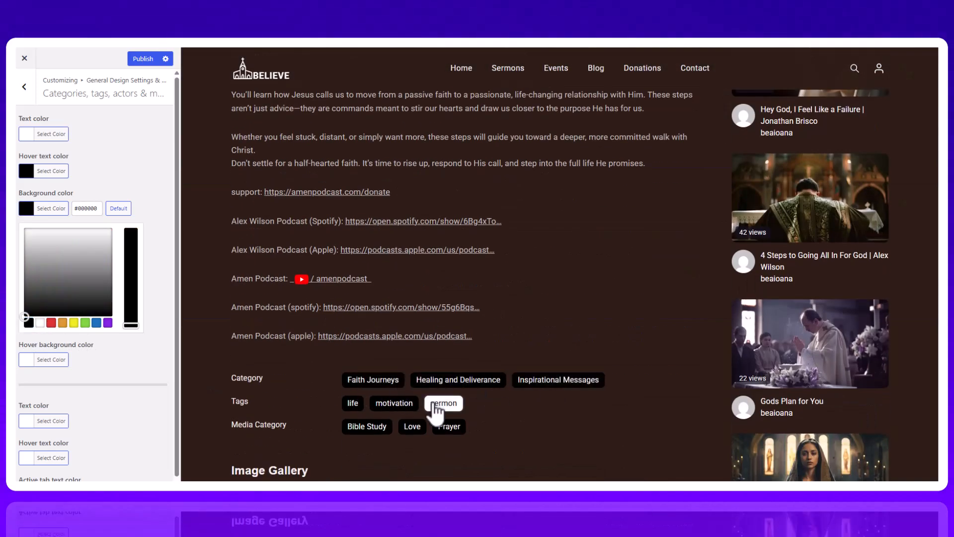
Bring the sermon tag page into the preview, try #000000 as the active tab background color, and restore #6a5648
{"action": "left_click", "coordinate": [434, 405]}
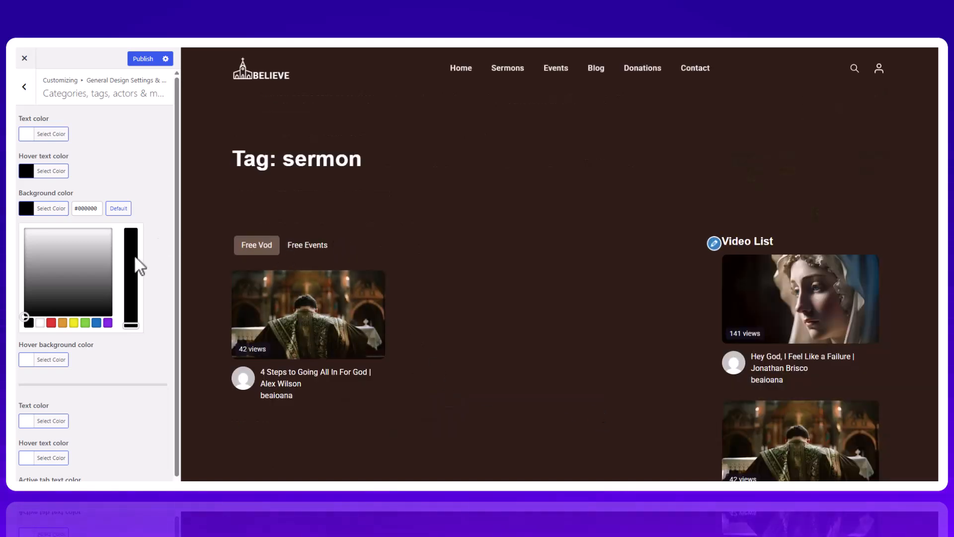
{"action": "scroll", "coordinate": [124, 270], "scroll_direction": "down", "scroll_amount": 2}
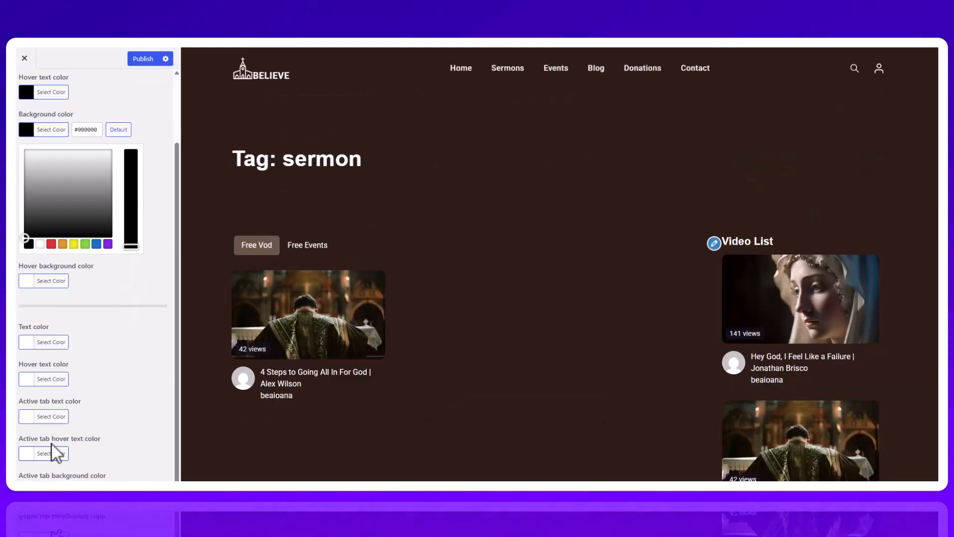
{"action": "left_click", "coordinate": [51, 475]}
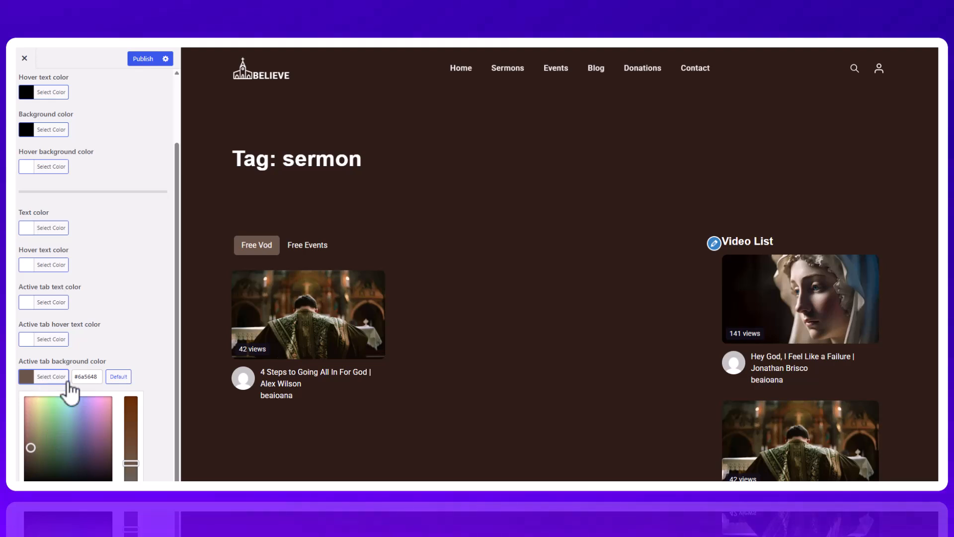
{"action": "left_click", "coordinate": [29, 493]}
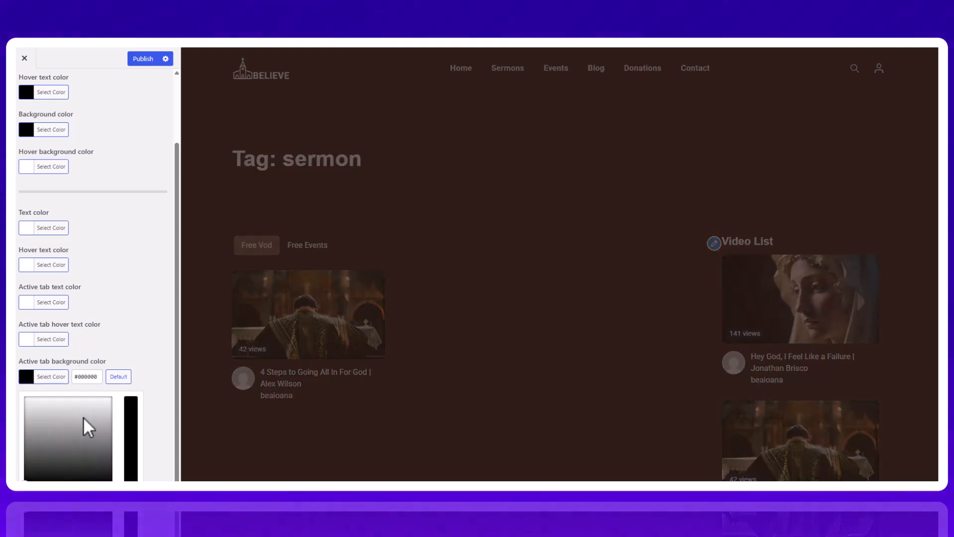
{"action": "left_click", "coordinate": [97, 373]}
{"action": "left_click", "coordinate": [130, 323]}
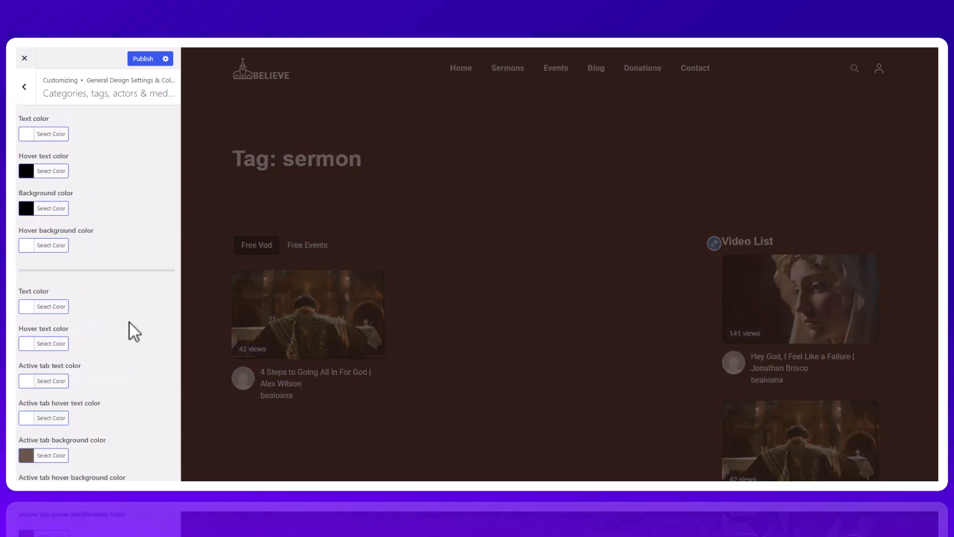
Review the hover text and background colors of the category and tag labels and return to the General Design Settings list
{"action": "left_click", "coordinate": [38, 171]}
{"action": "left_click", "coordinate": [38, 172]}
{"action": "left_click", "coordinate": [53, 209]}
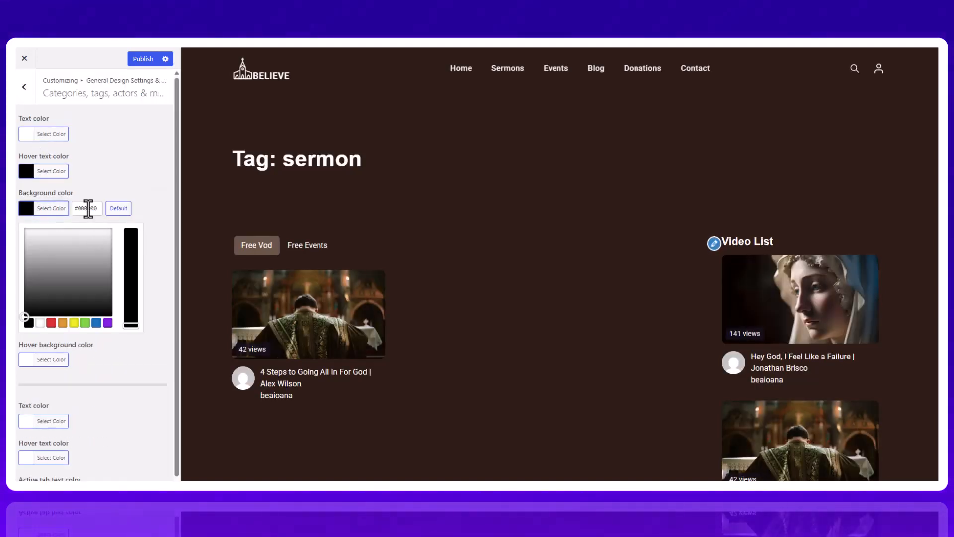
{"action": "left_click", "coordinate": [107, 192]}
{"action": "left_click", "coordinate": [28, 92]}
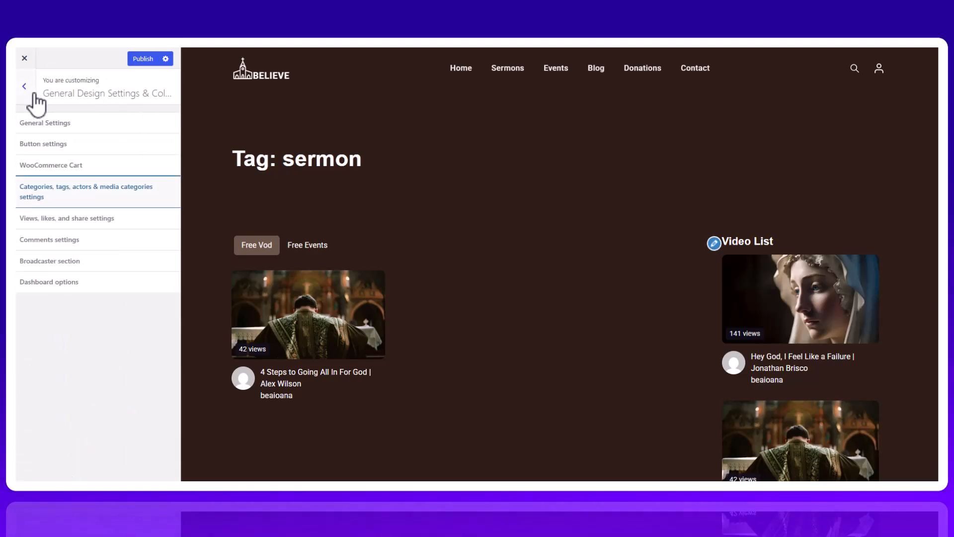
Try #dd9933, #dd3333 and #1e73be as the text color of the views, likes and share bar, then restore #ffffff
{"action": "left_click", "coordinate": [56, 224]}
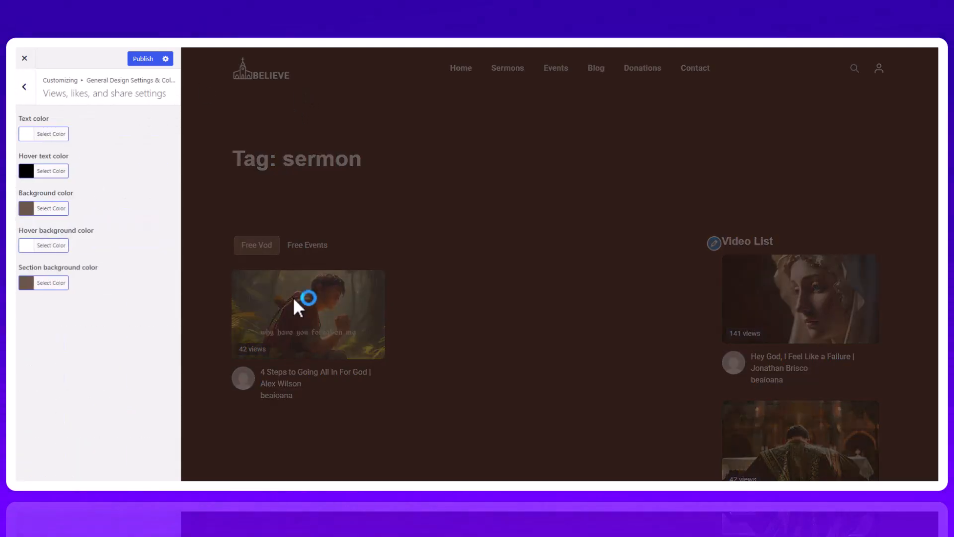
{"action": "scroll", "coordinate": [570, 317], "scroll_direction": "down", "scroll_amount": 5}
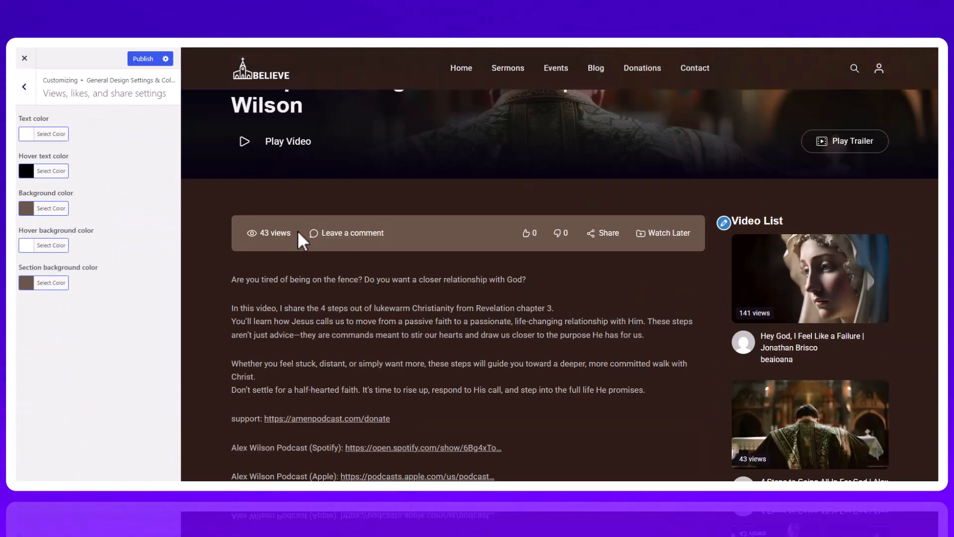
{"action": "left_click", "coordinate": [50, 134]}
{"action": "left_click", "coordinate": [62, 248]}
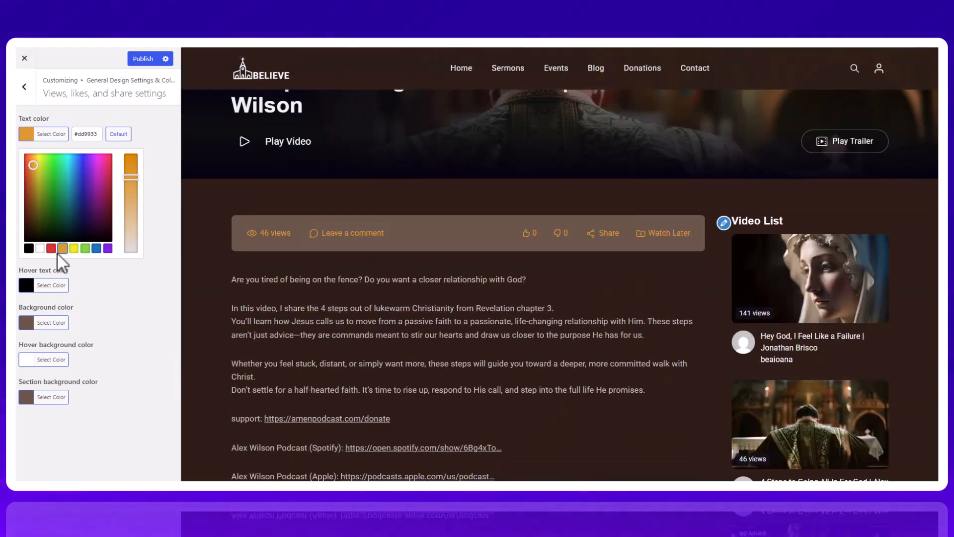
{"action": "left_click", "coordinate": [52, 248]}
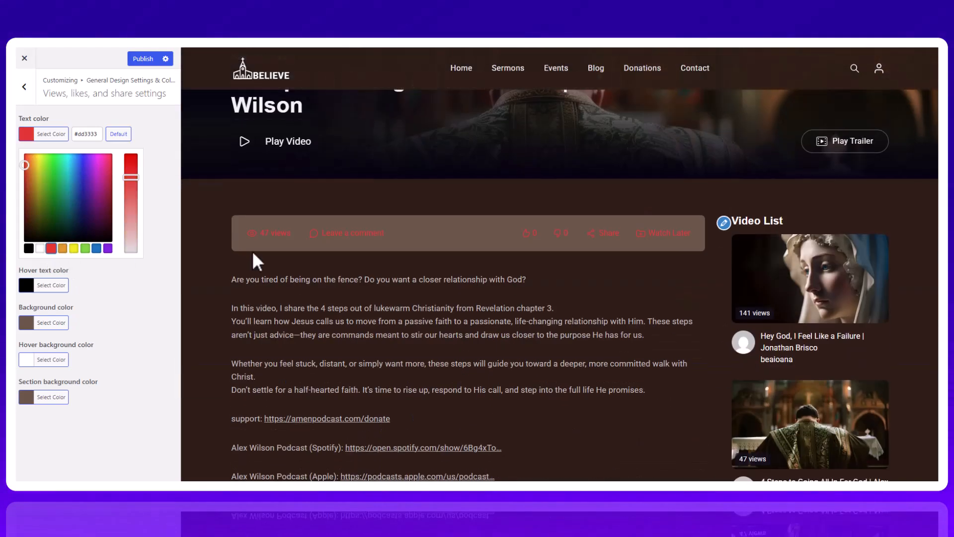
{"action": "left_click", "coordinate": [97, 248]}
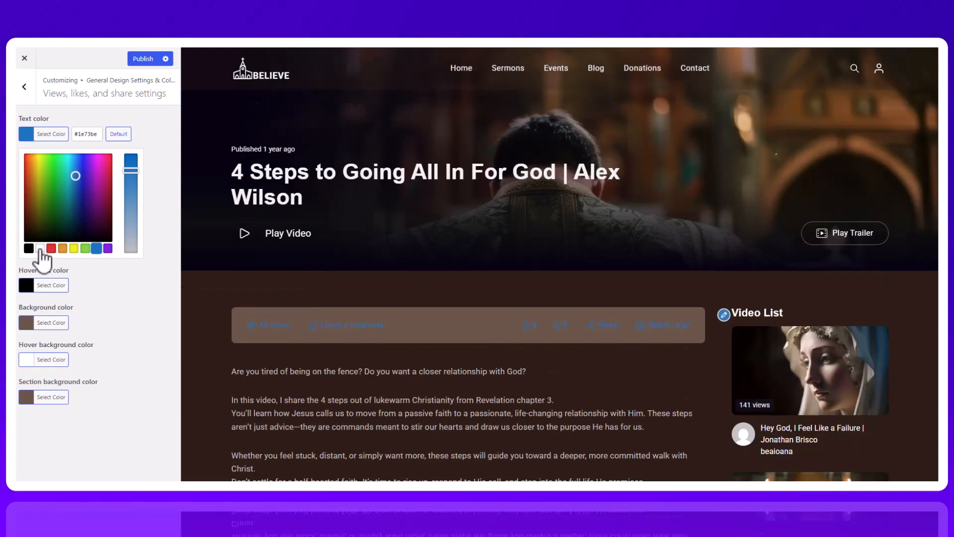
{"action": "left_click", "coordinate": [40, 249]}
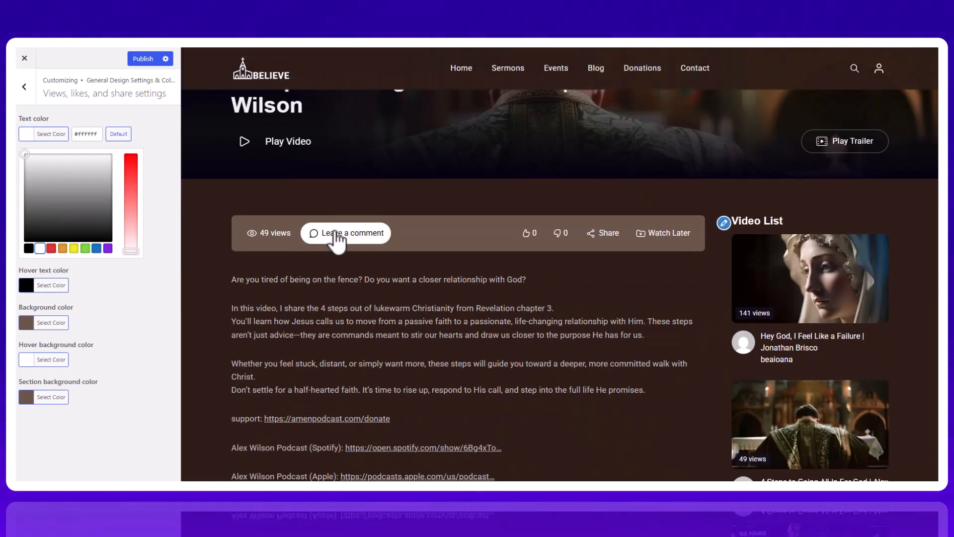
Try #dd3333 as the hover text color of the views, likes and share bar, then restore #000000 and leave the section
{"action": "left_click", "coordinate": [43, 286]}
{"action": "left_click", "coordinate": [51, 285]}
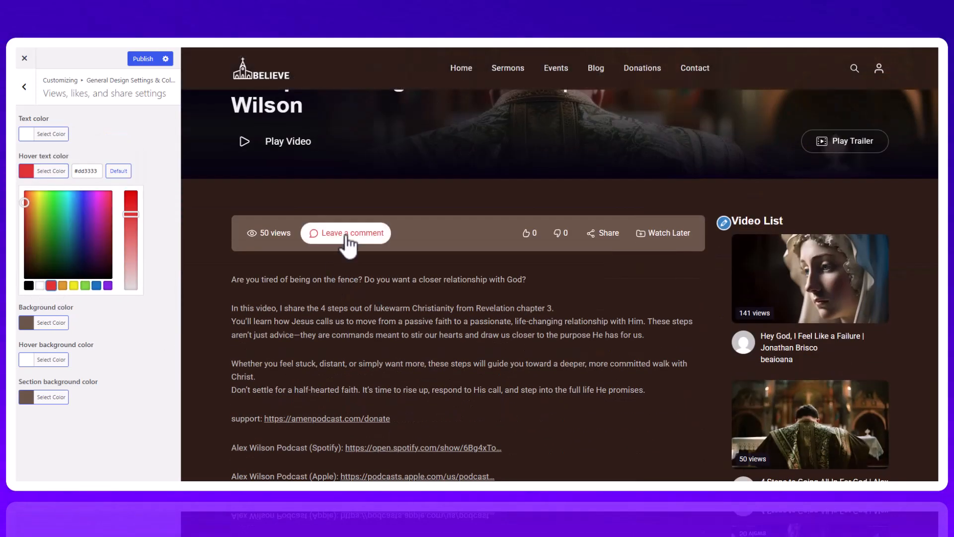
{"action": "left_click", "coordinate": [29, 285]}
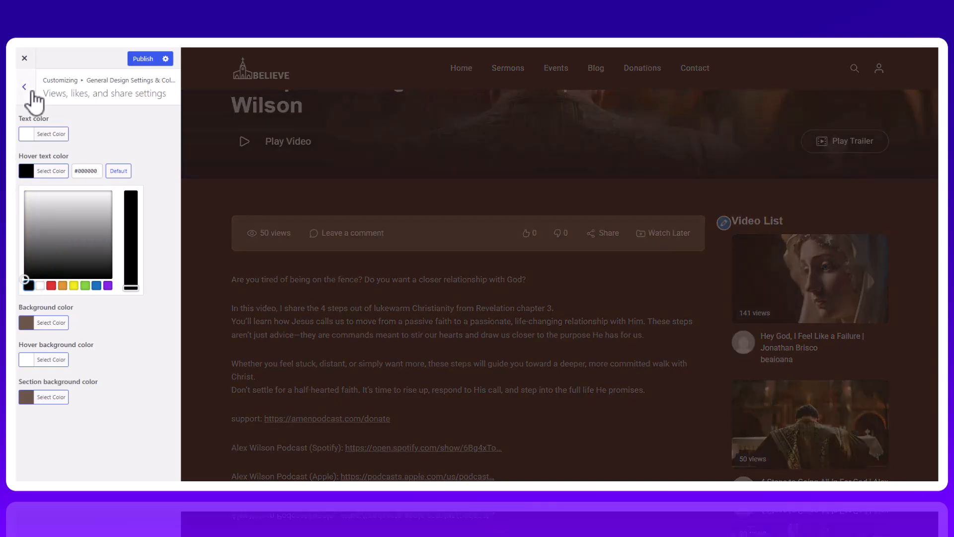
{"action": "left_click", "coordinate": [30, 92]}
Try #000000 as the text color in the Comments settings, restore #ffffff and return to the General Design Settings list
{"action": "left_click", "coordinate": [57, 243]}
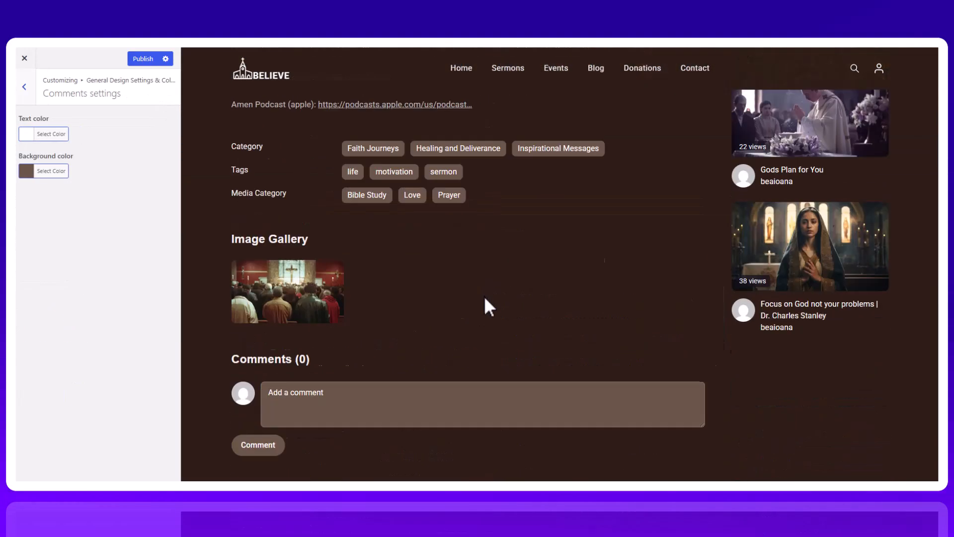
{"action": "left_click", "coordinate": [51, 134]}
{"action": "left_click", "coordinate": [29, 249]}
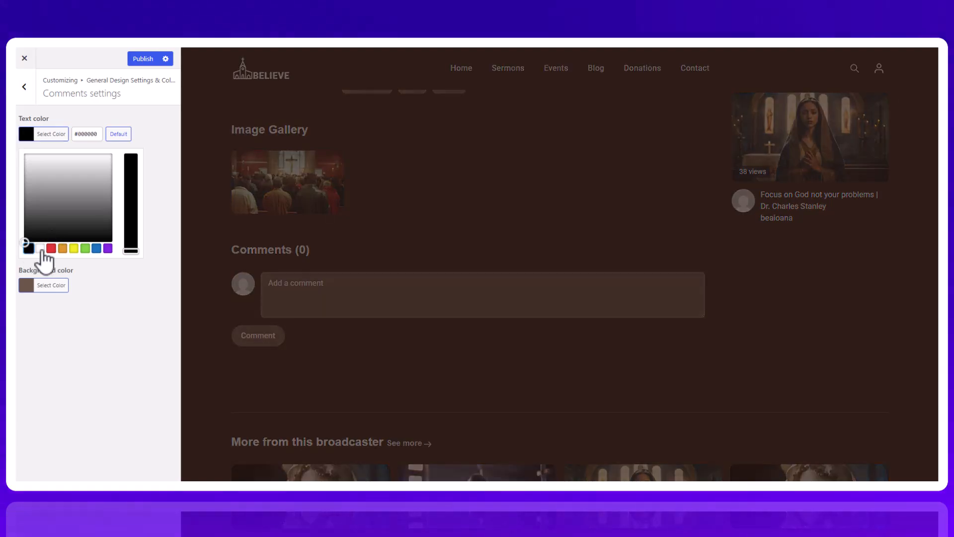
{"action": "left_click", "coordinate": [41, 249]}
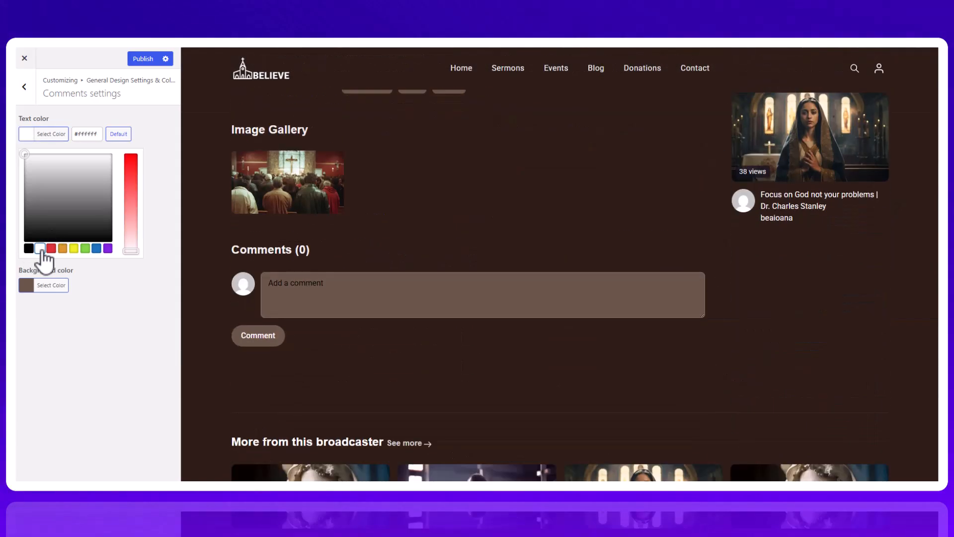
{"action": "left_click", "coordinate": [24, 87]}
Try #dd3333 as the Broadcaster section's text color, restore #ffffff and return to the General Design Settings list
{"action": "left_click", "coordinate": [96, 262]}
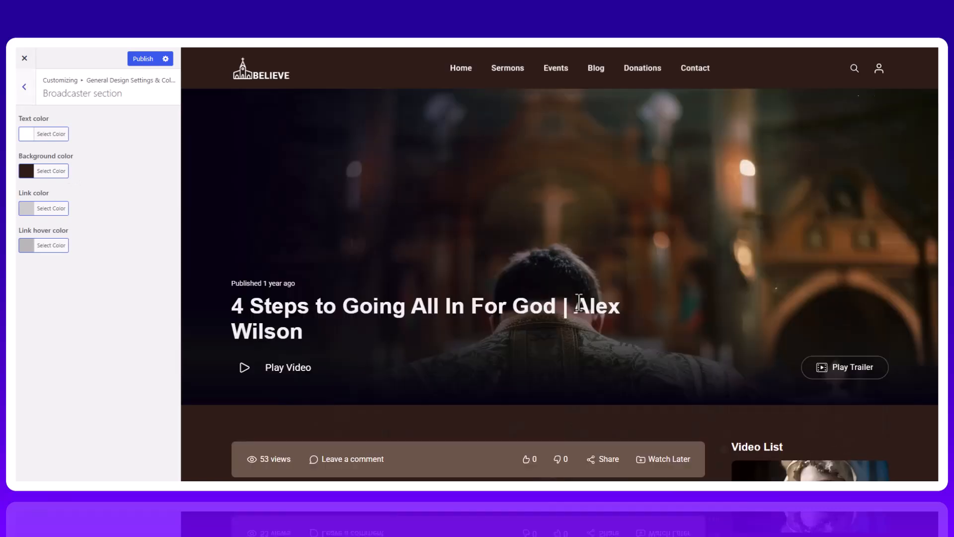
{"action": "scroll", "coordinate": [738, 375], "scroll_direction": "down", "scroll_amount": 5}
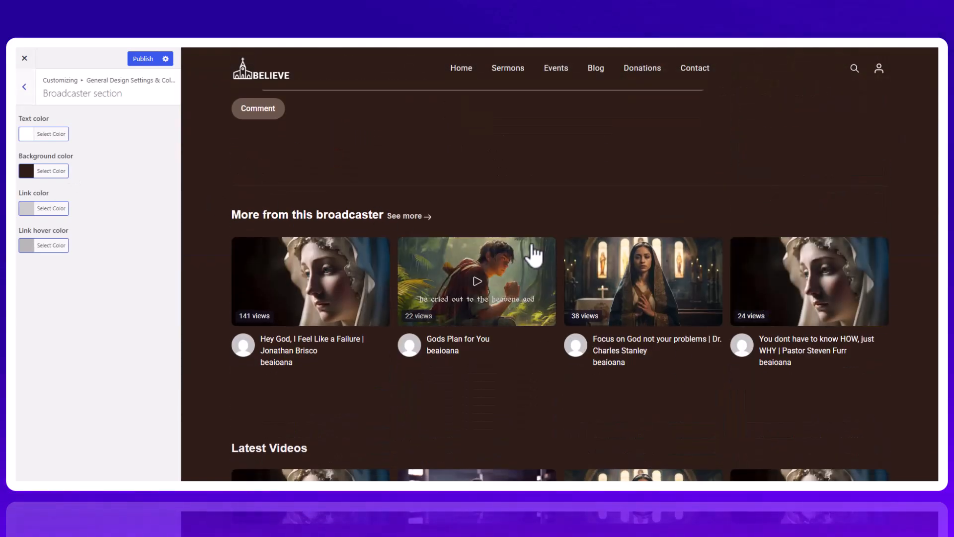
{"action": "left_click", "coordinate": [48, 134]}
{"action": "left_click", "coordinate": [51, 248]}
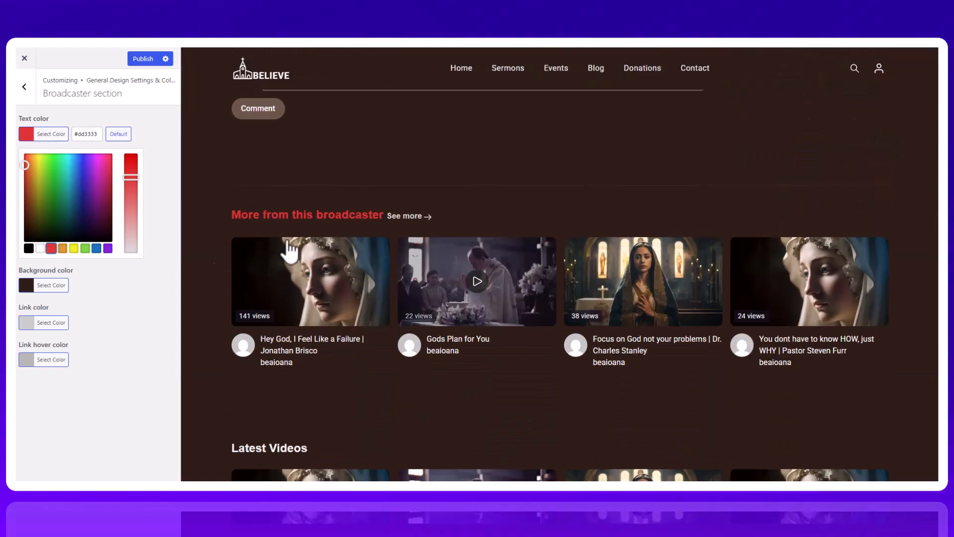
{"action": "left_click", "coordinate": [40, 248]}
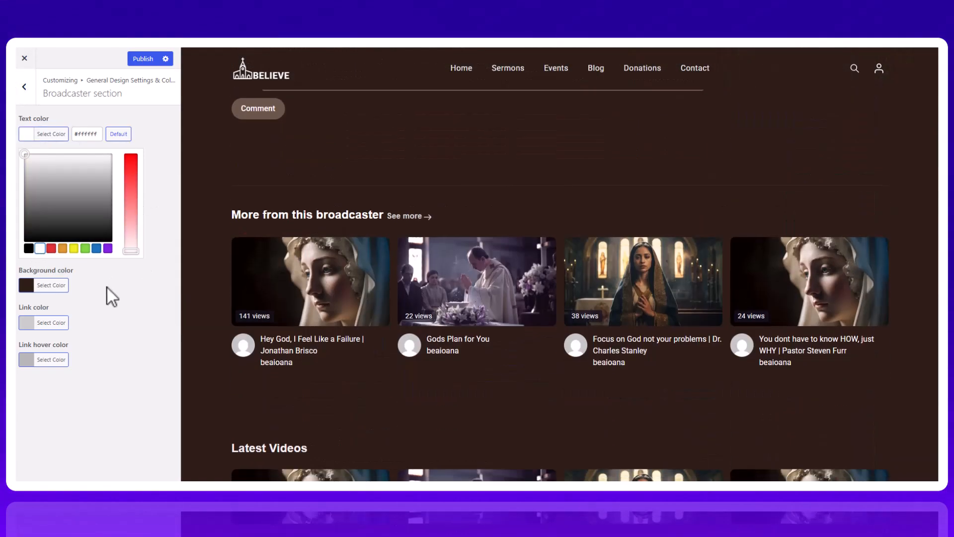
{"action": "left_click", "coordinate": [91, 285]}
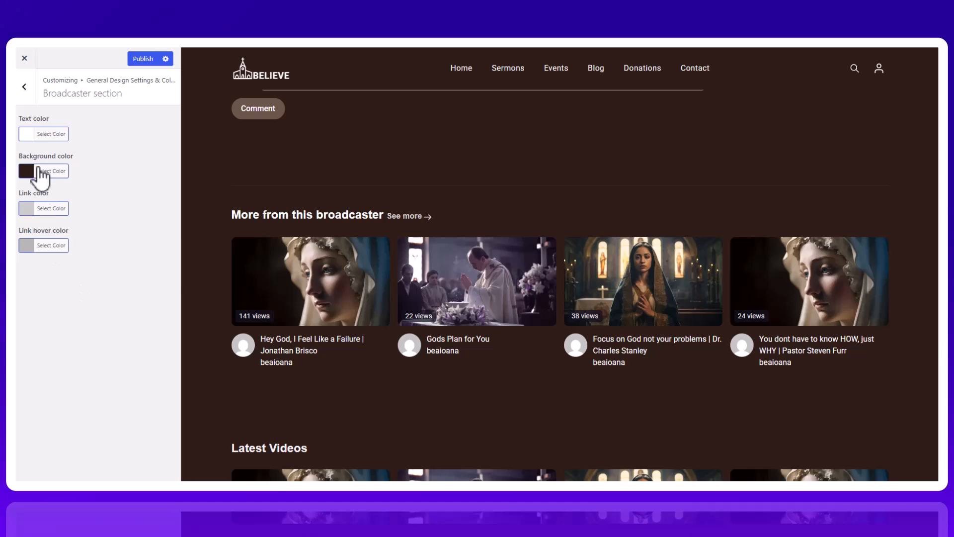
{"action": "left_click", "coordinate": [25, 87]}
Open the Dashboard options and bring the account dashboard page into the preview
{"action": "left_click", "coordinate": [47, 239]}
{"action": "left_click", "coordinate": [878, 69]}
{"action": "left_click", "coordinate": [813, 224]}
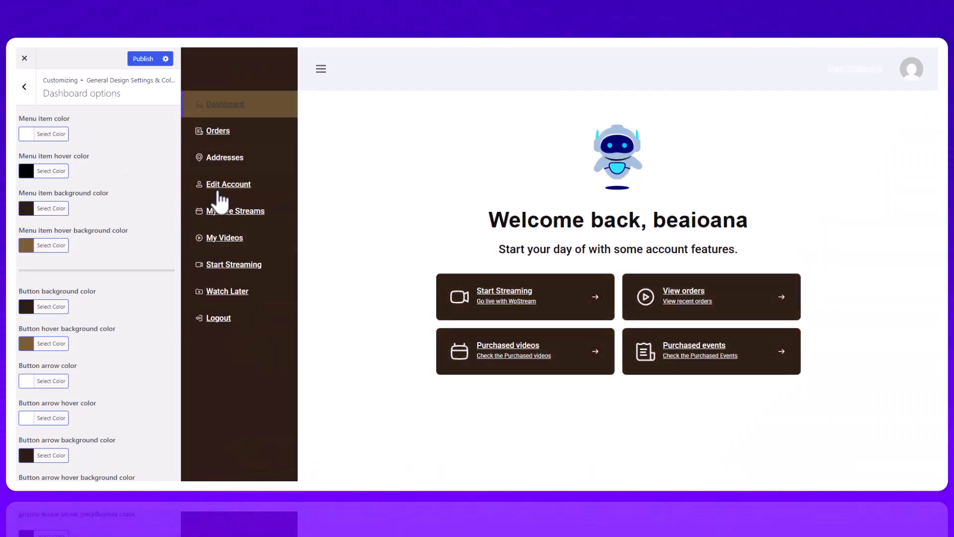
Try #dd9933 as the dashboard menu item color, restore #ffffff and return to the main customizer list
{"action": "left_click", "coordinate": [42, 134]}
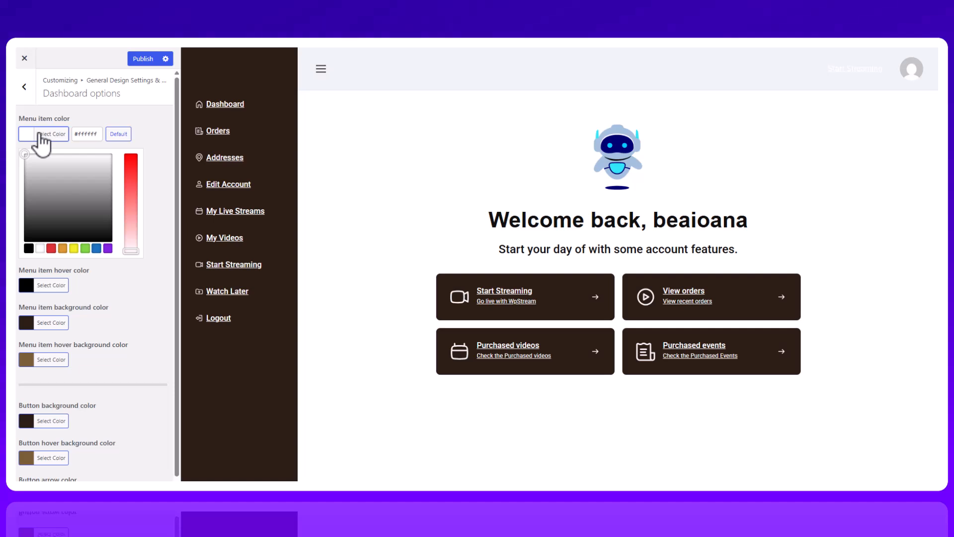
{"action": "left_click", "coordinate": [62, 248]}
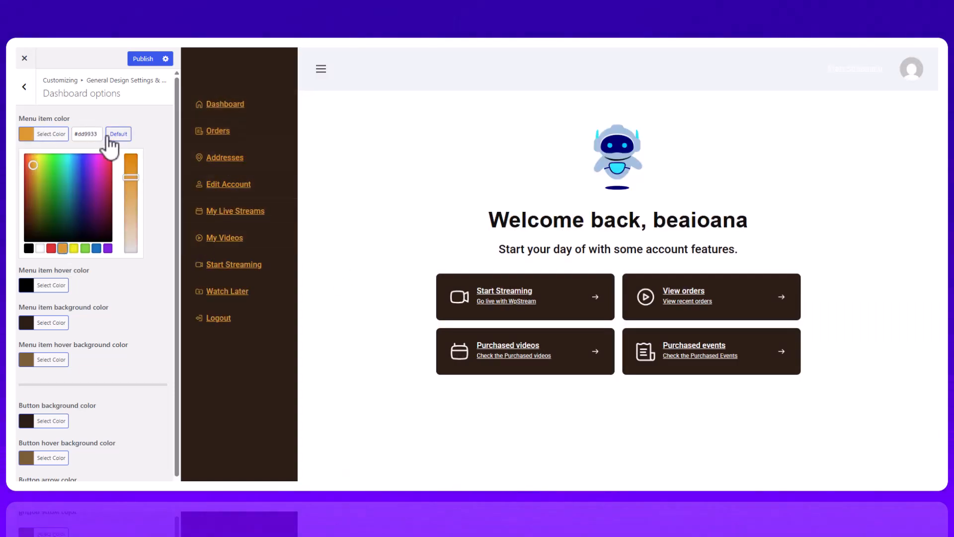
{"action": "left_click", "coordinate": [38, 248]}
{"action": "left_click", "coordinate": [25, 87]}
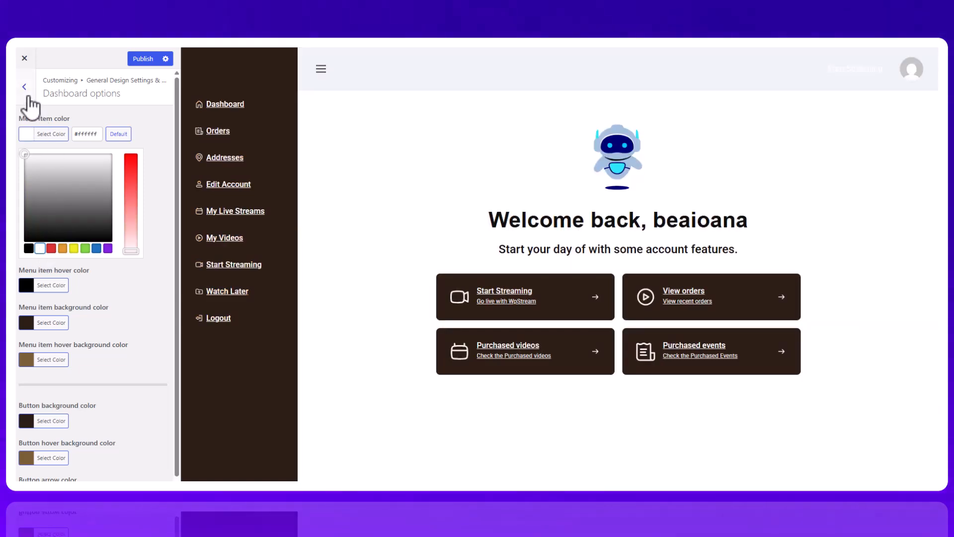
{"action": "left_click", "coordinate": [25, 88]}
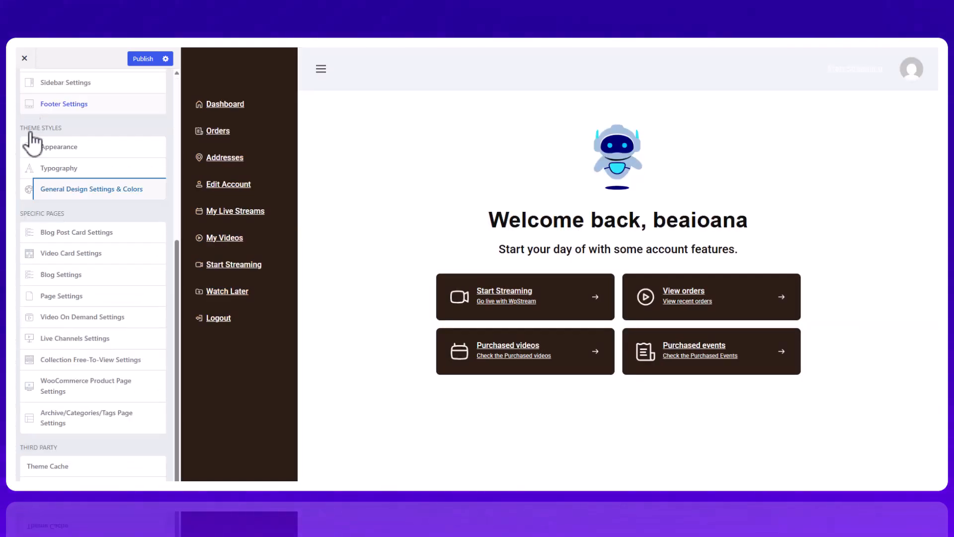
Hide the views and post metadata on the blog post cards, then show both again
{"action": "left_click", "coordinate": [96, 230]}
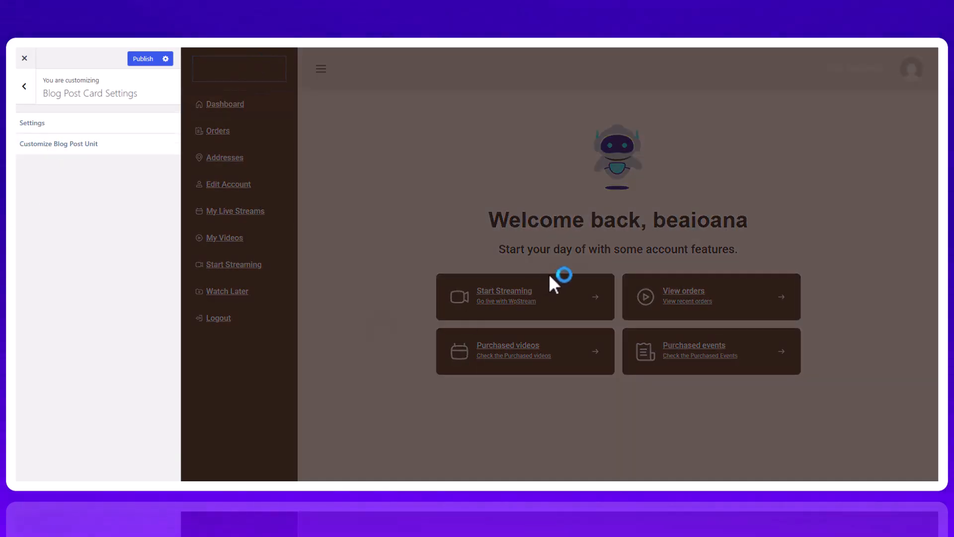
{"action": "scroll", "coordinate": [457, 321], "scroll_direction": "down", "scroll_amount": 8}
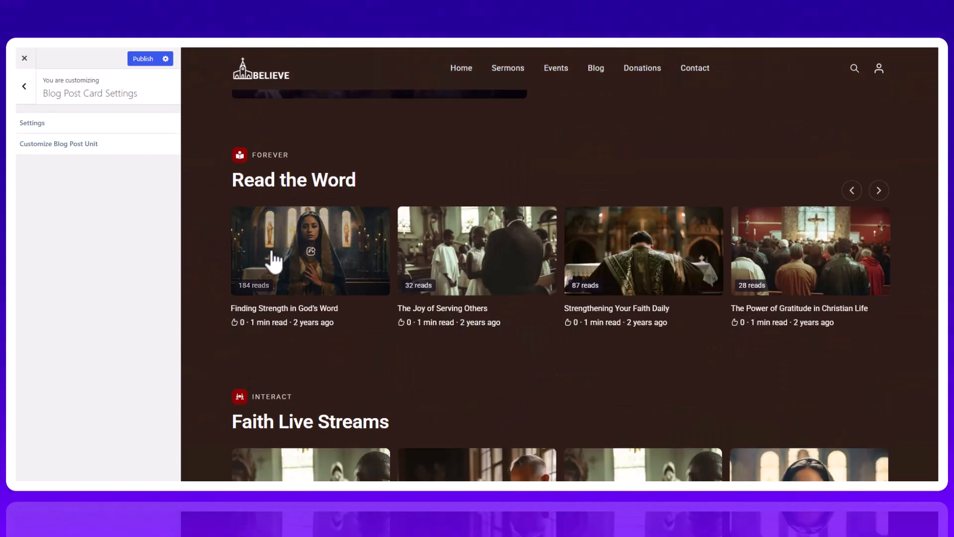
{"action": "left_click", "coordinate": [36, 123]}
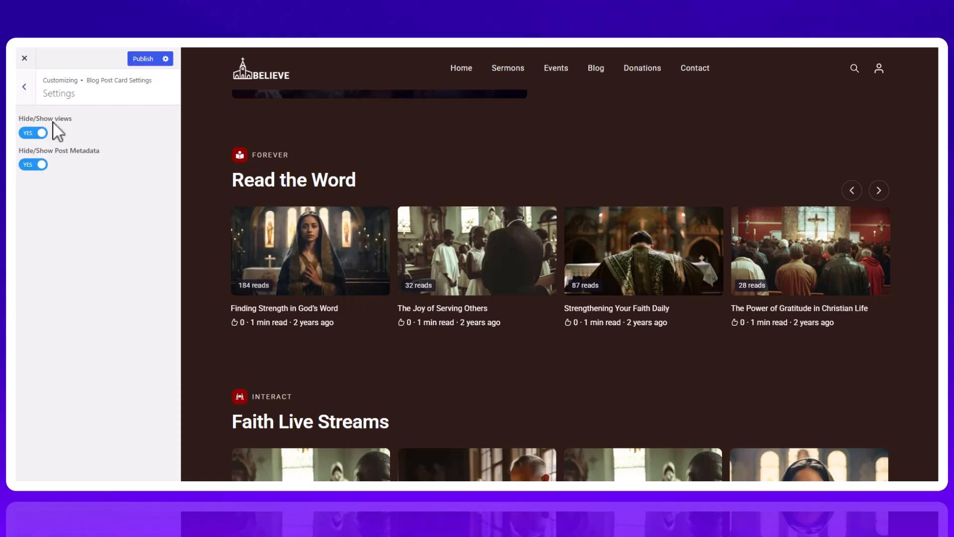
{"action": "left_click", "coordinate": [33, 133]}
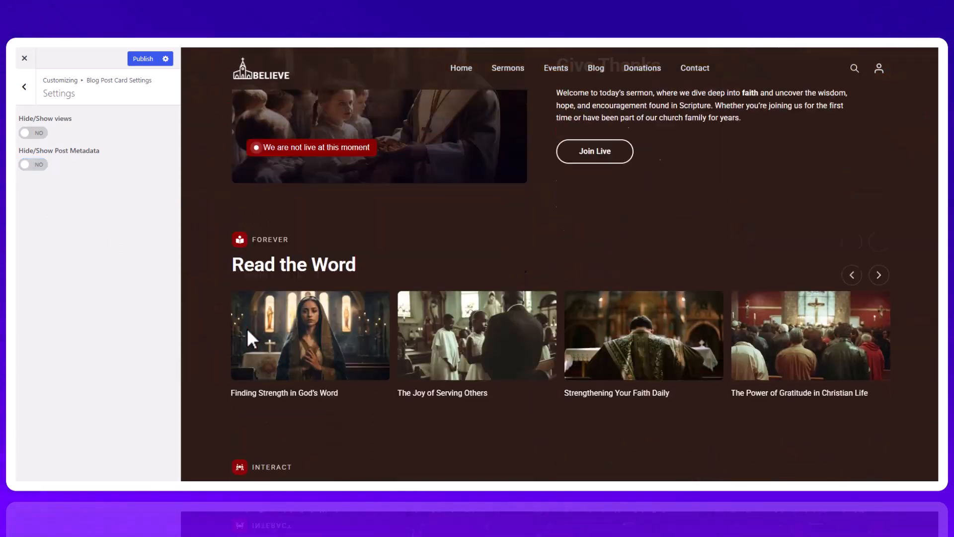
{"action": "left_click", "coordinate": [33, 132]}
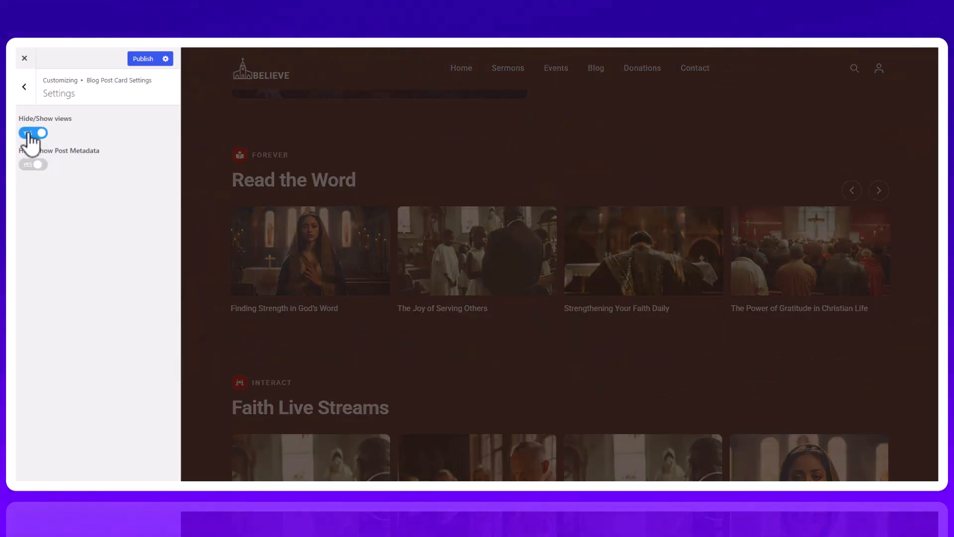
{"action": "left_click", "coordinate": [23, 95]}
Try #8224e3 as the blog post unit's title color, then set it to white
{"action": "left_click", "coordinate": [49, 145]}
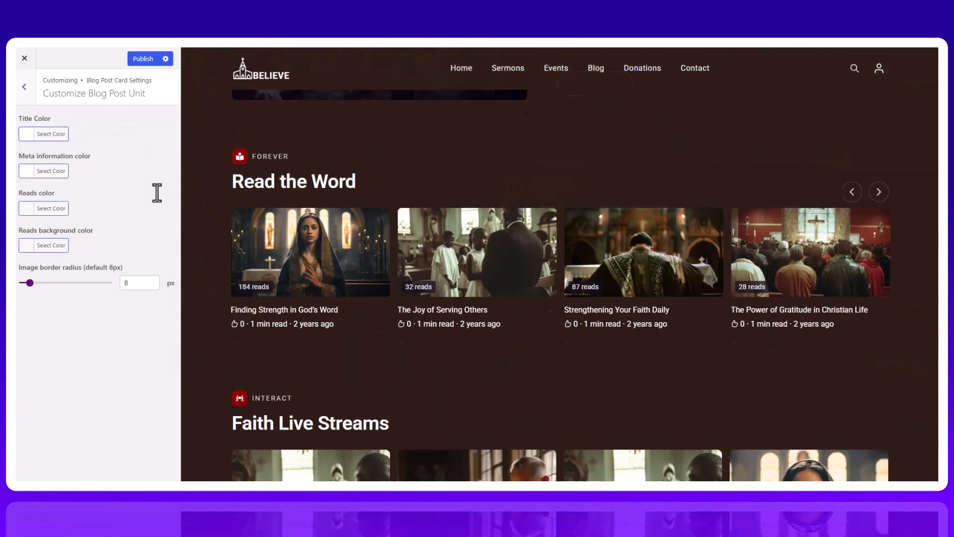
{"action": "left_click", "coordinate": [47, 136]}
{"action": "left_click", "coordinate": [108, 248]}
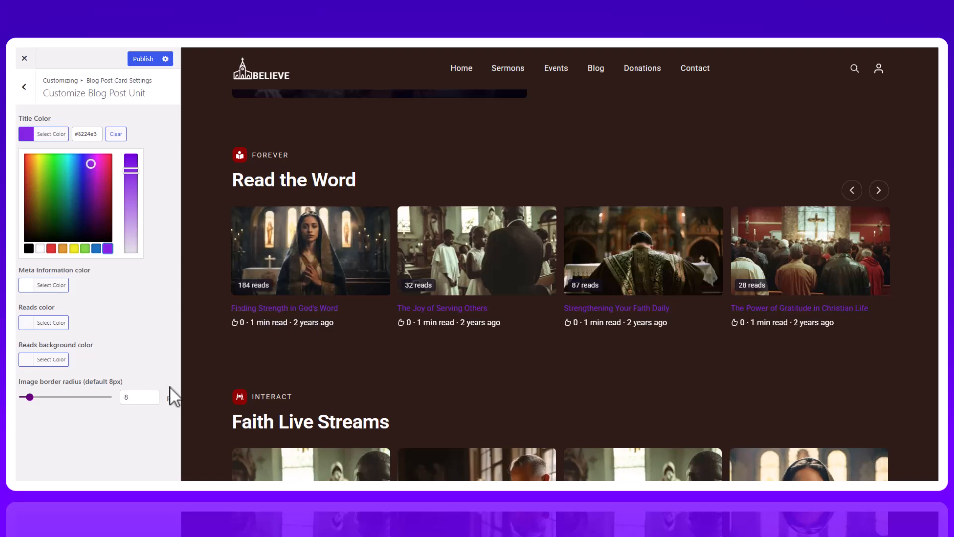
{"action": "left_click", "coordinate": [40, 248]}
{"action": "left_click", "coordinate": [26, 87]}
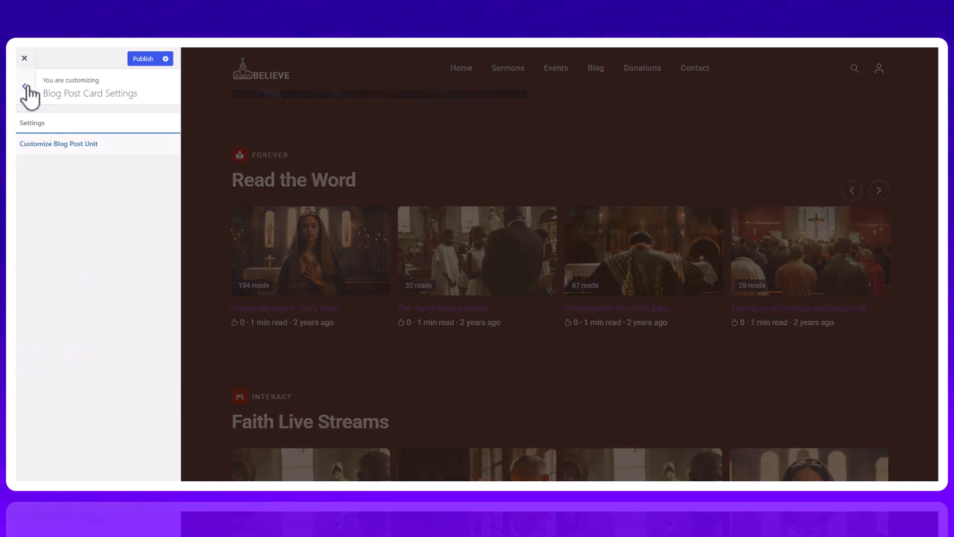
In the Video Card general settings, turn the video preview on hover off and back on for the live stream cards
{"action": "left_click", "coordinate": [28, 93]}
{"action": "scroll", "coordinate": [77, 264], "scroll_direction": "down", "scroll_amount": 5}
{"action": "left_click", "coordinate": [77, 268]}
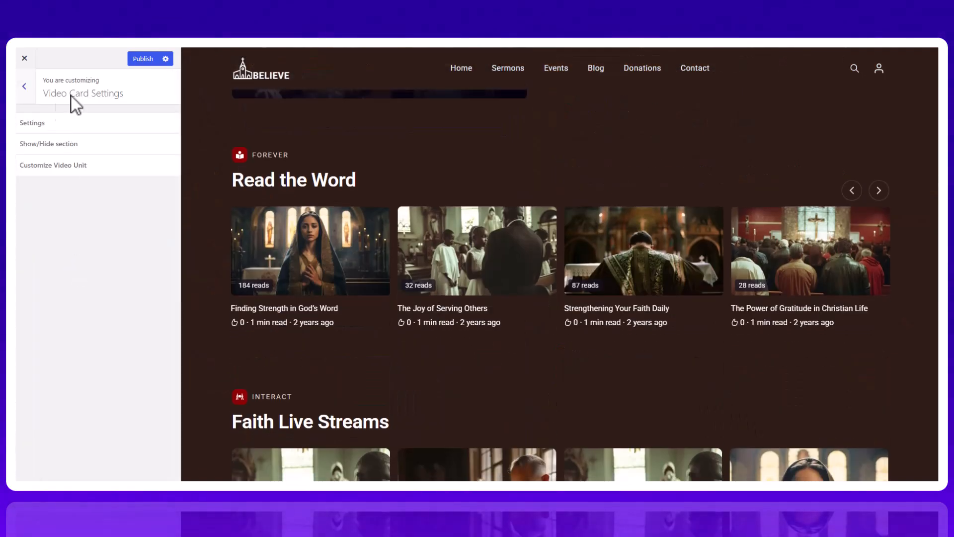
{"action": "scroll", "coordinate": [509, 320], "scroll_direction": "down", "scroll_amount": 5}
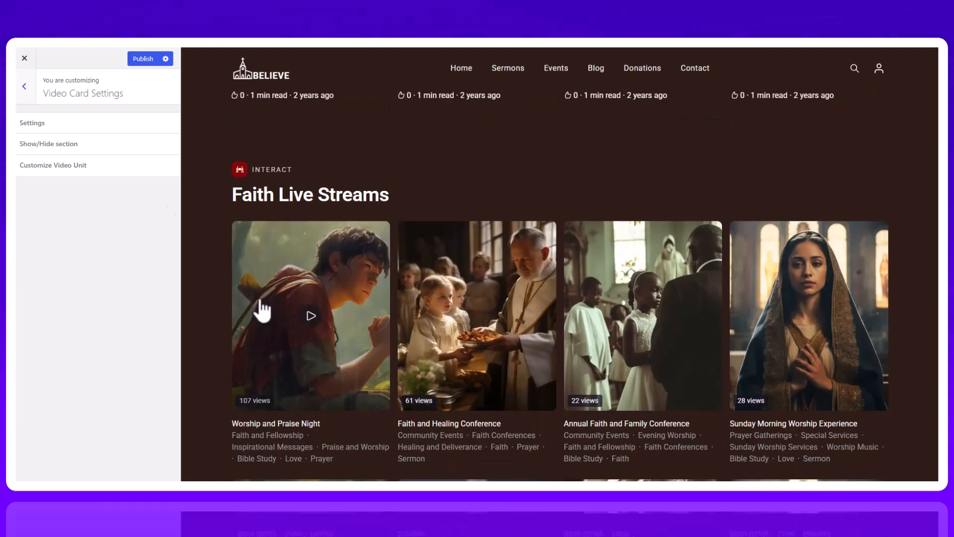
{"action": "left_click", "coordinate": [106, 123]}
{"action": "scroll", "coordinate": [405, 251], "scroll_direction": "down", "scroll_amount": 2}
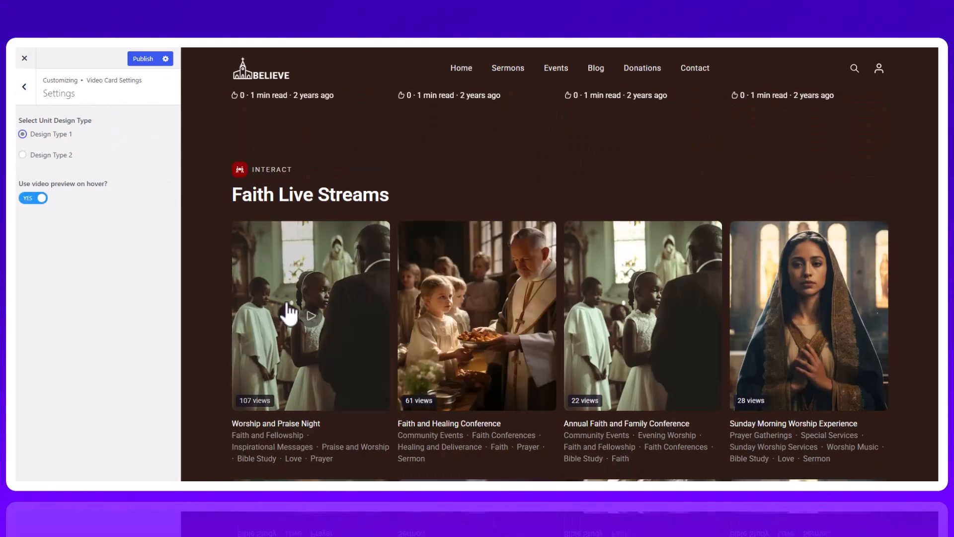
{"action": "left_click", "coordinate": [33, 198]}
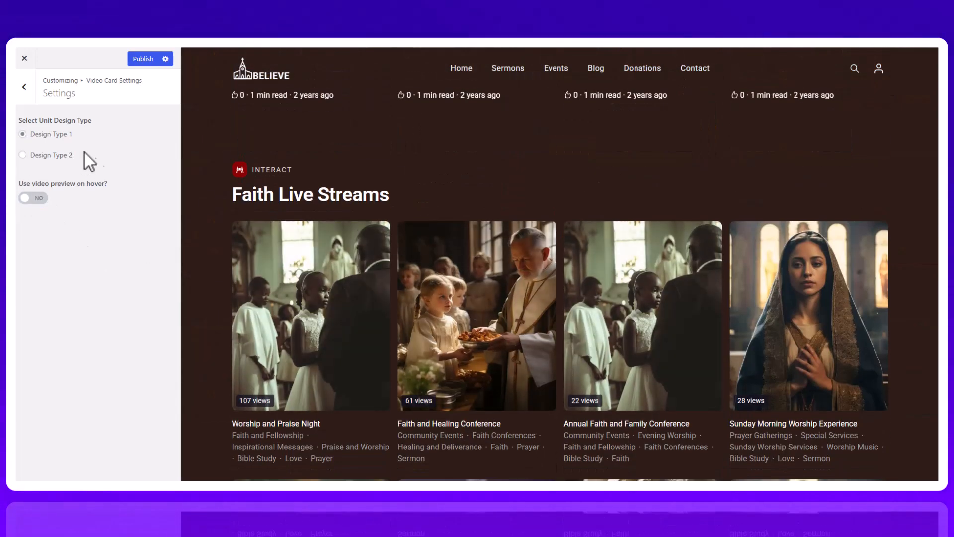
{"action": "left_click", "coordinate": [33, 198]}
In the Video Card show/hide options, turn the user thumb and views off, check the live stream cards, and turn both back on
{"action": "left_click", "coordinate": [25, 92]}
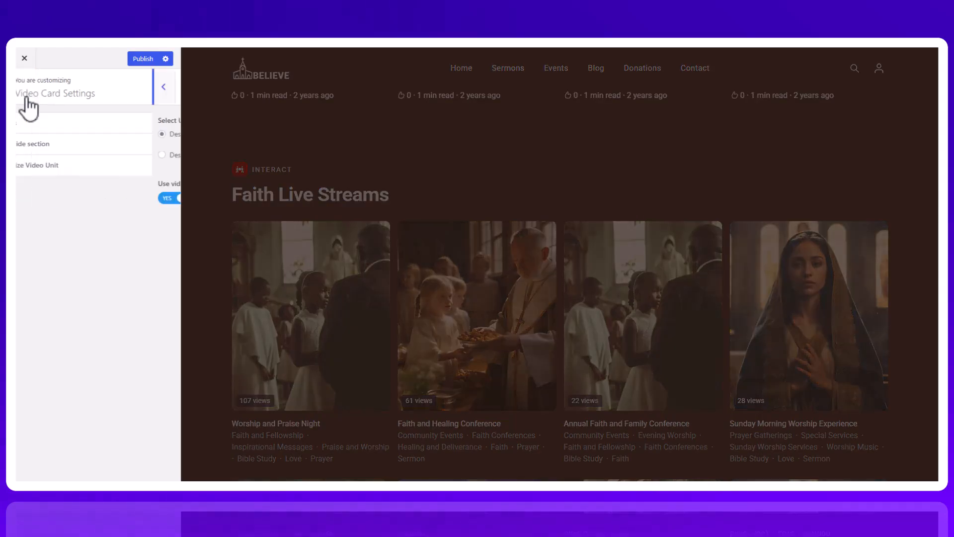
{"action": "left_click", "coordinate": [44, 144]}
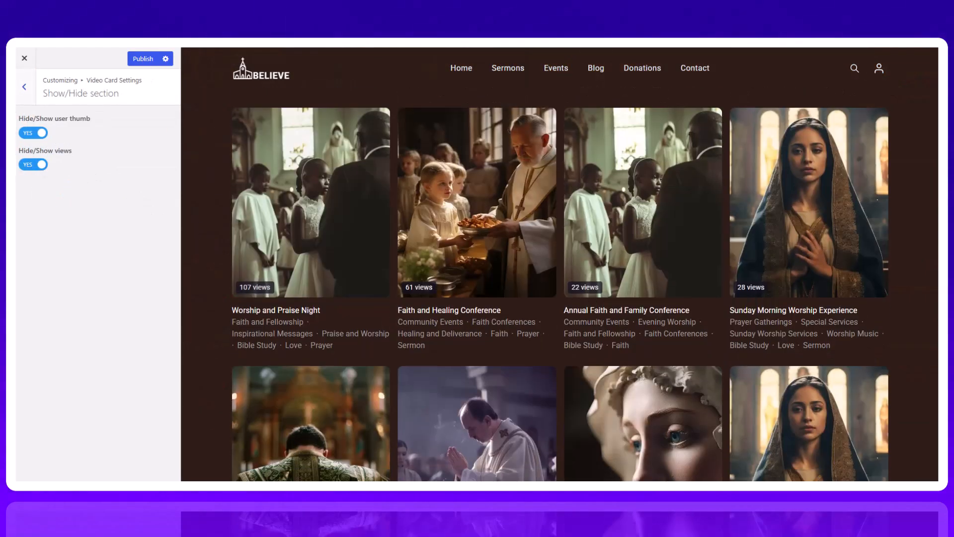
{"action": "left_click", "coordinate": [39, 132]}
{"action": "left_click", "coordinate": [36, 168]}
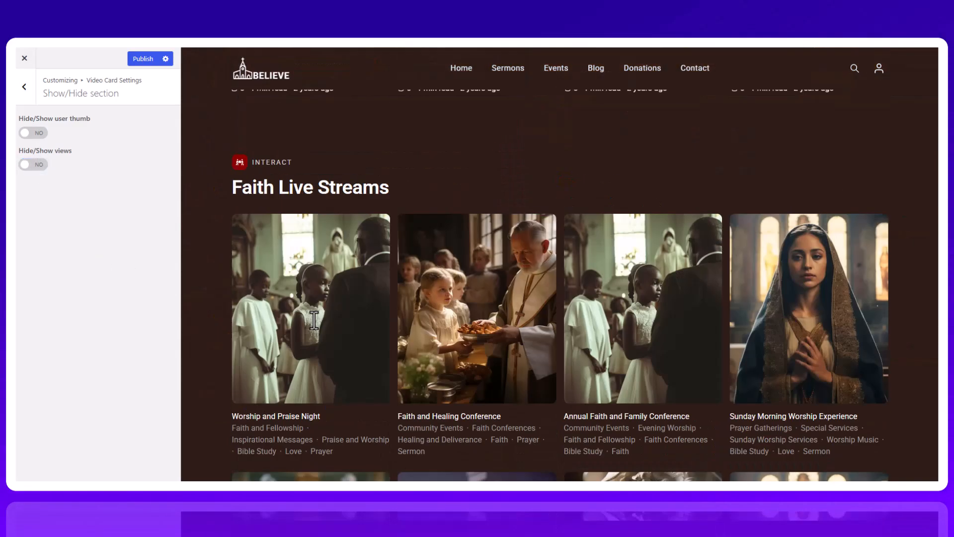
{"action": "scroll", "coordinate": [314, 323], "scroll_direction": "down", "scroll_amount": 2}
{"action": "left_click", "coordinate": [30, 134]}
{"action": "left_click", "coordinate": [36, 165]}
Review the color and image border radius options for customizing the video unit, and return to the main customizer list
{"action": "left_click", "coordinate": [23, 87]}
{"action": "left_click", "coordinate": [60, 183]}
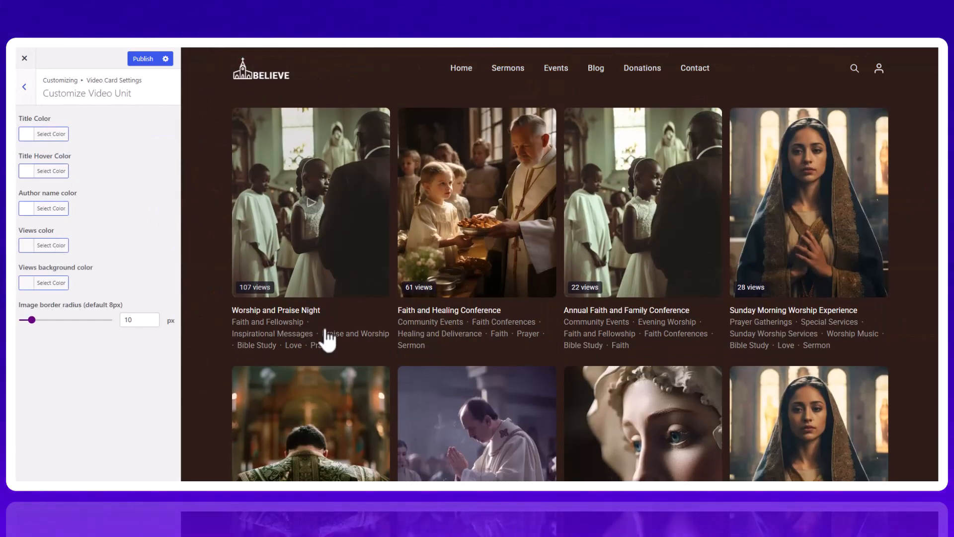
{"action": "left_click", "coordinate": [24, 97]}
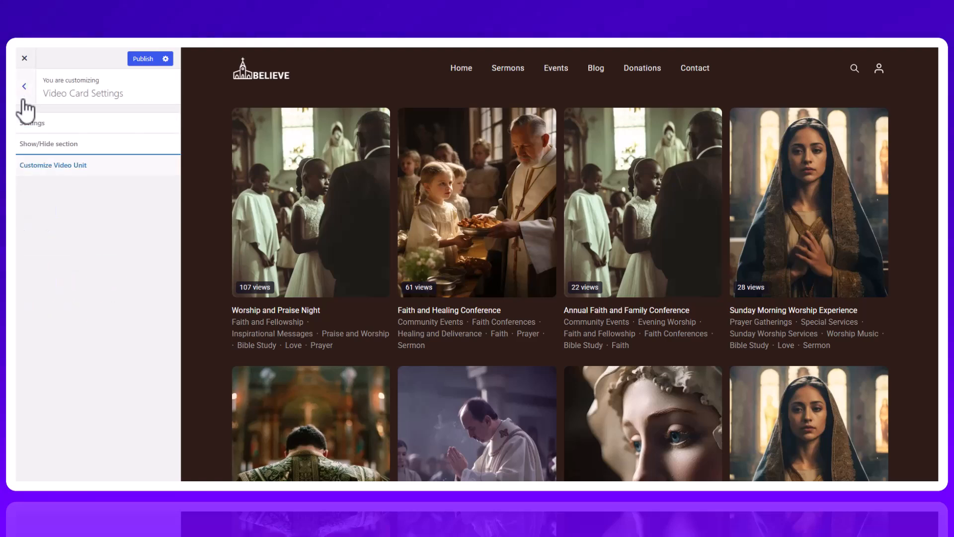
{"action": "left_click", "coordinate": [24, 99]}
Open the Blog Settings and load the "Finding Strength in God's Word" post in the preview from the Blog page
{"action": "left_click", "coordinate": [64, 273]}
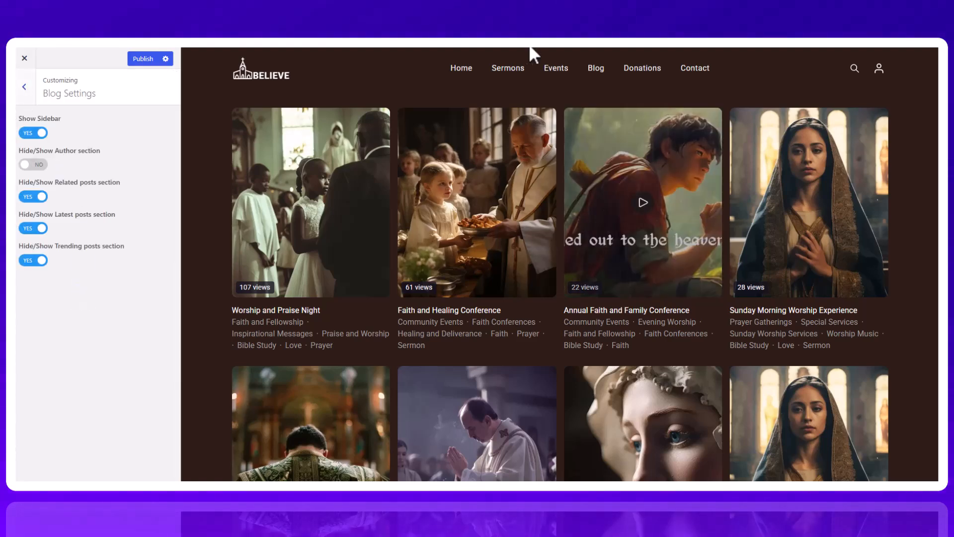
{"action": "left_click", "coordinate": [596, 75]}
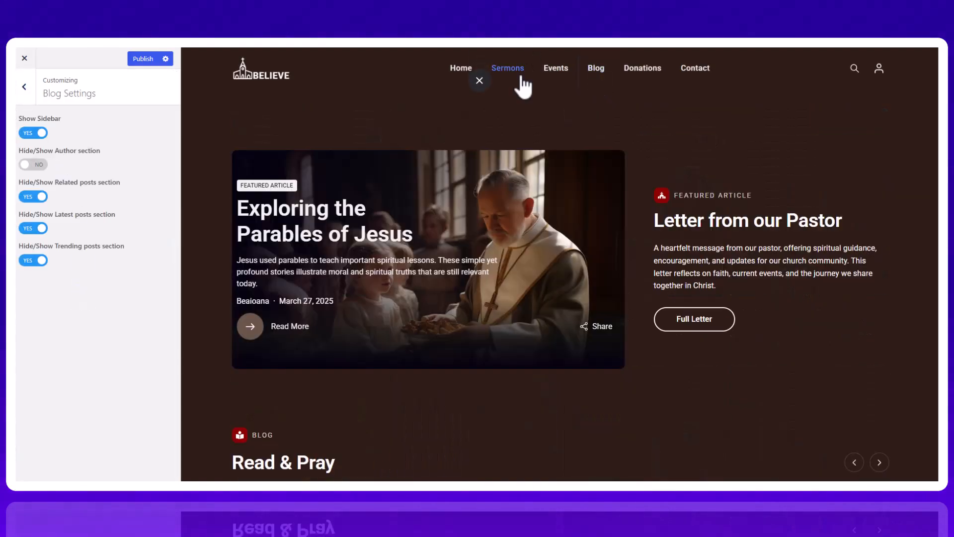
{"action": "scroll", "coordinate": [756, 299], "scroll_direction": "down", "scroll_amount": 5}
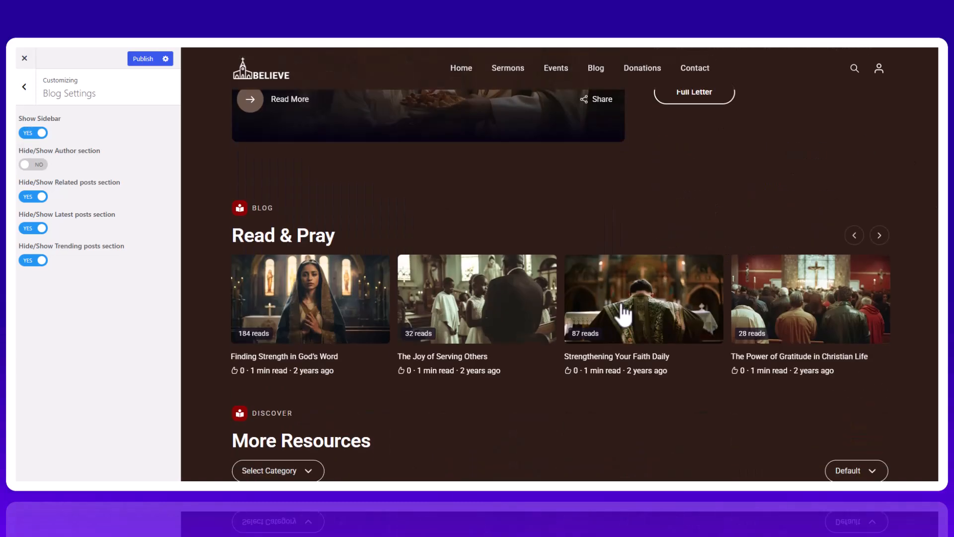
{"action": "left_click", "coordinate": [291, 300]}
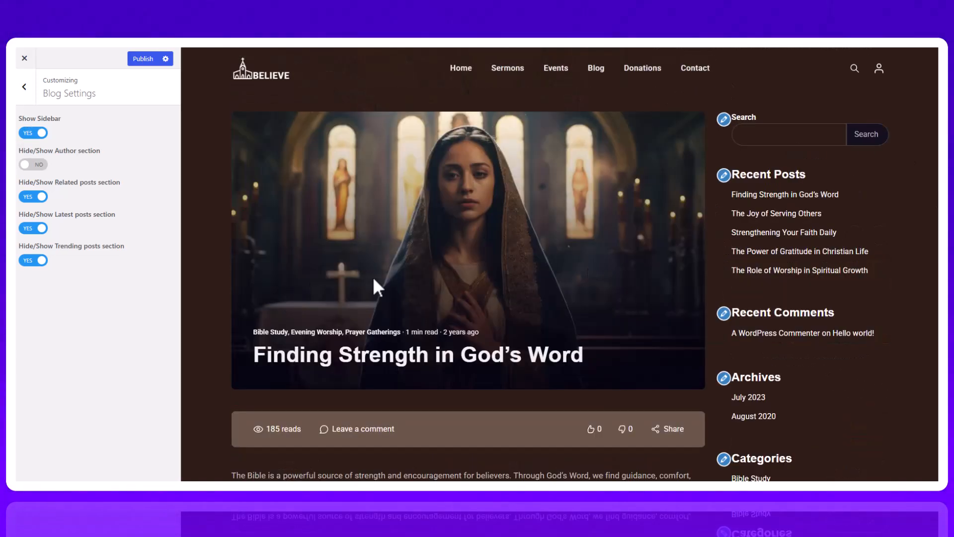
Turn the blog post sidebar off, check the post's layout without it, and turn the sidebar back on
{"action": "left_click", "coordinate": [36, 133]}
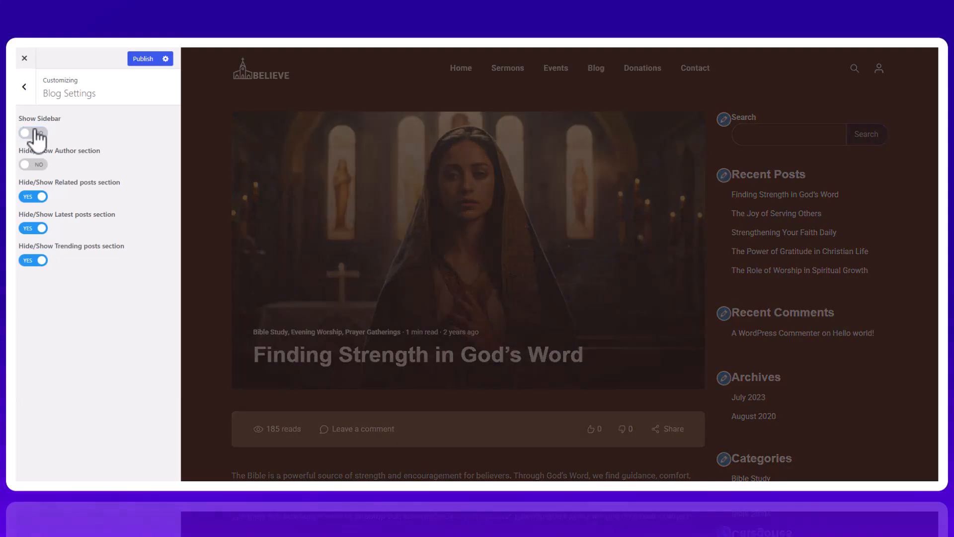
{"action": "scroll", "coordinate": [845, 332], "scroll_direction": "down", "scroll_amount": 8}
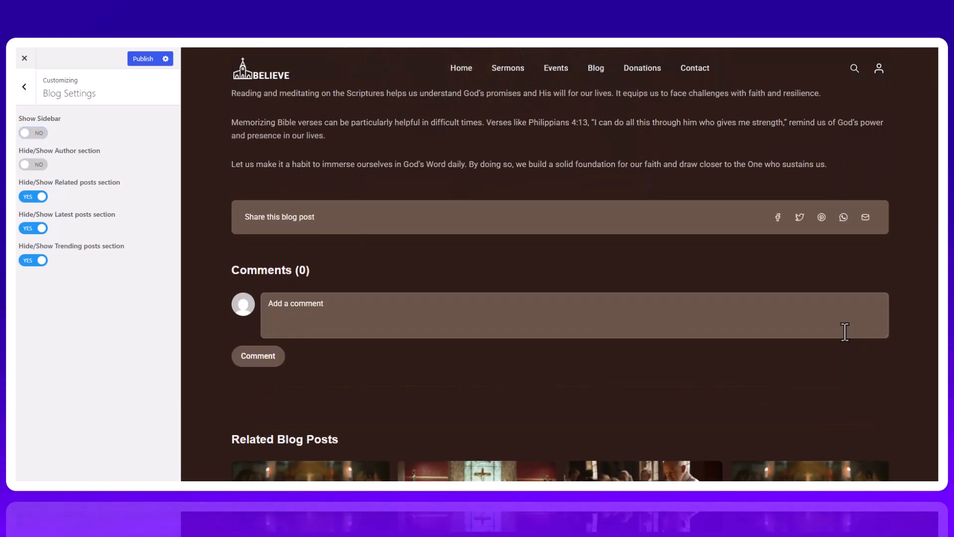
{"action": "scroll", "coordinate": [845, 332], "scroll_direction": "up", "scroll_amount": 6}
{"action": "scroll", "coordinate": [622, 233], "scroll_direction": "down", "scroll_amount": 5}
{"action": "scroll", "coordinate": [619, 234], "scroll_direction": "down", "scroll_amount": 2}
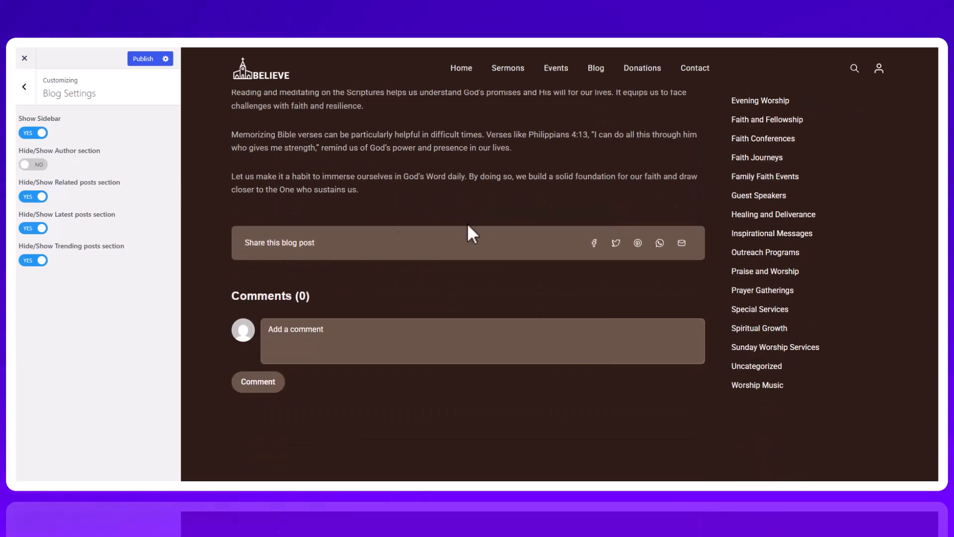
Turn on the blog post's author section, check it along with the latest and trending posts, and turn it off again
{"action": "scroll", "coordinate": [481, 236], "scroll_direction": "down", "scroll_amount": 4}
{"action": "scroll", "coordinate": [482, 237], "scroll_direction": "up", "scroll_amount": 2}
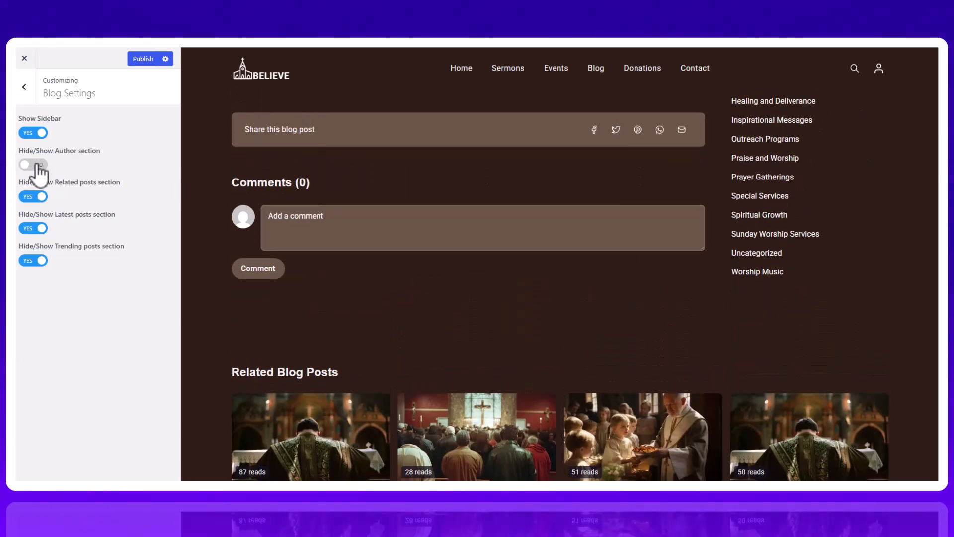
{"action": "left_click", "coordinate": [34, 164]}
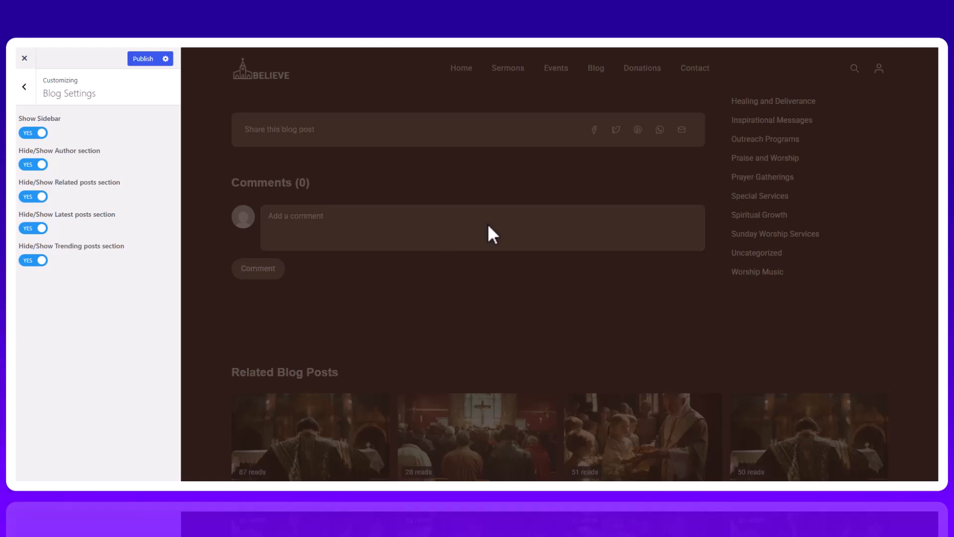
{"action": "scroll", "coordinate": [487, 222], "scroll_direction": "down", "scroll_amount": 6}
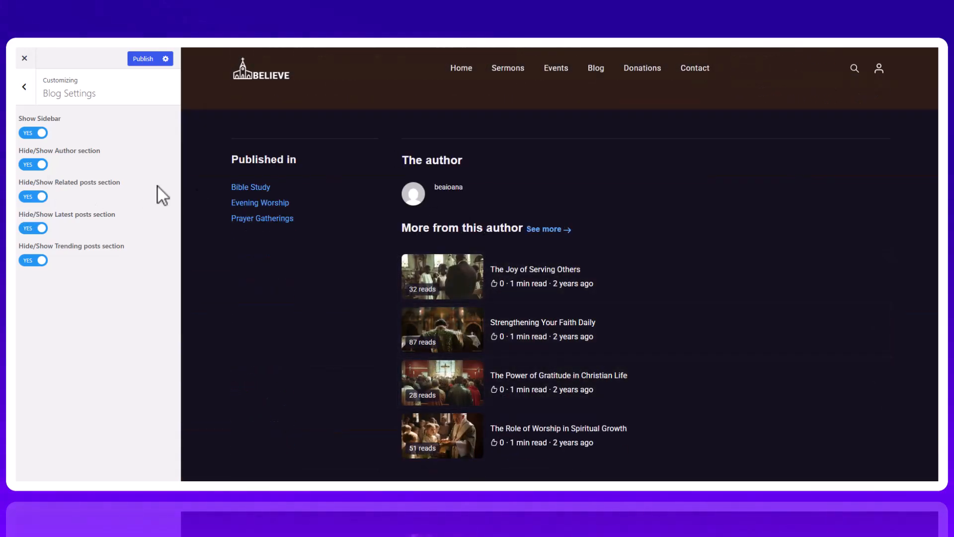
{"action": "scroll", "coordinate": [654, 244], "scroll_direction": "down", "scroll_amount": 10}
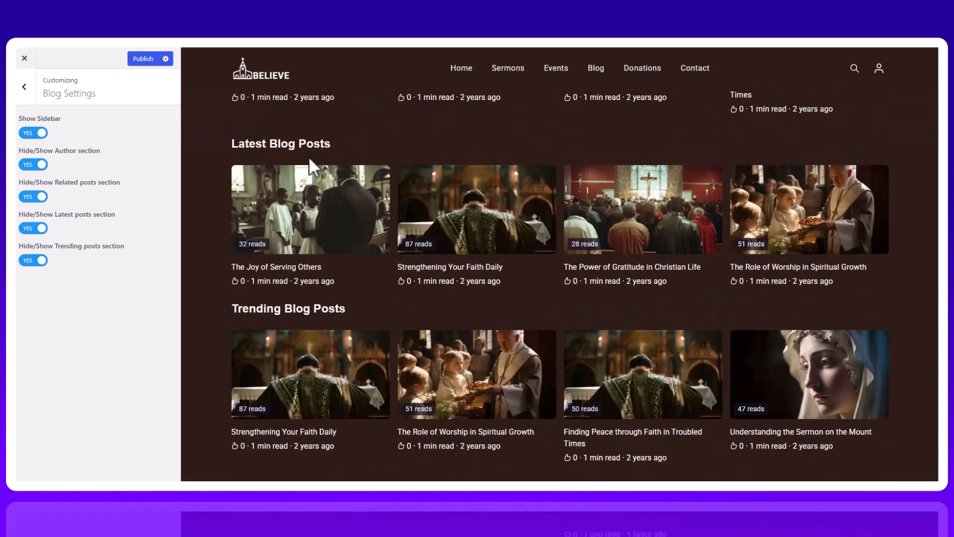
{"action": "scroll", "coordinate": [213, 226], "scroll_direction": "up", "scroll_amount": 8}
{"action": "left_click", "coordinate": [48, 164]}
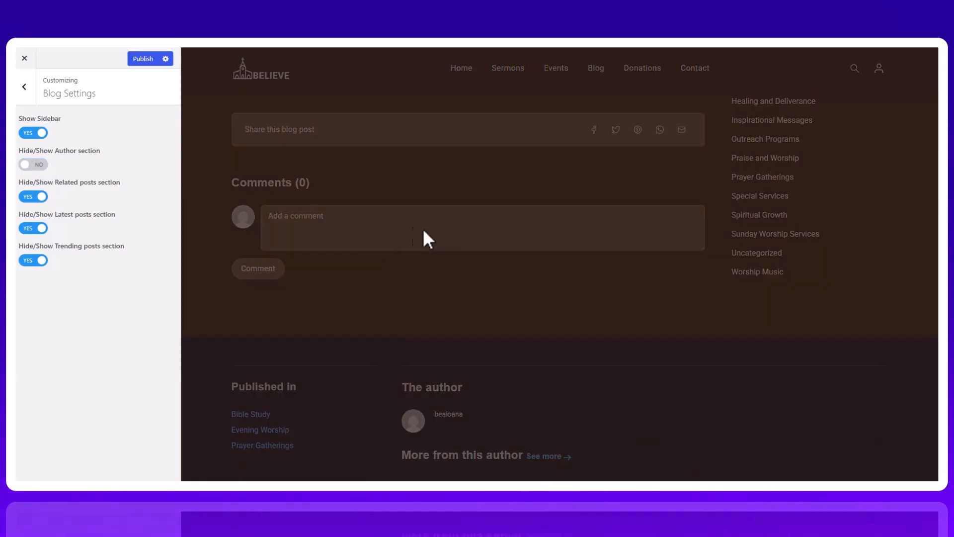
Review the sidebar and page title options in the Page Settings, and return to the main customizer list
{"action": "left_click", "coordinate": [31, 90]}
{"action": "left_click", "coordinate": [108, 295]}
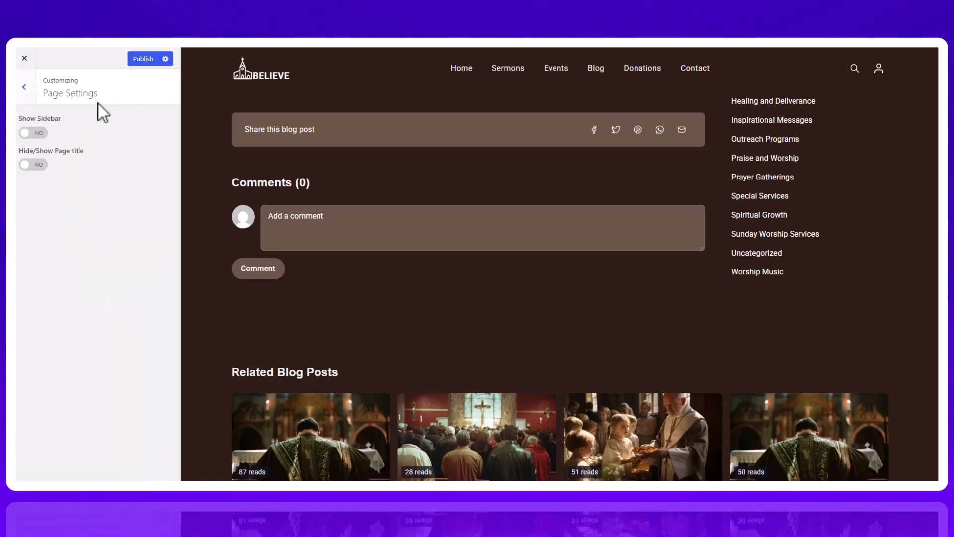
{"action": "left_click", "coordinate": [25, 87]}
Open the Video On Demand Settings and examine the sections of the "4 Steps to Going All In For God" video page in the preview
{"action": "scroll", "coordinate": [74, 298], "scroll_direction": "down", "scroll_amount": 5}
{"action": "left_click", "coordinate": [75, 314]}
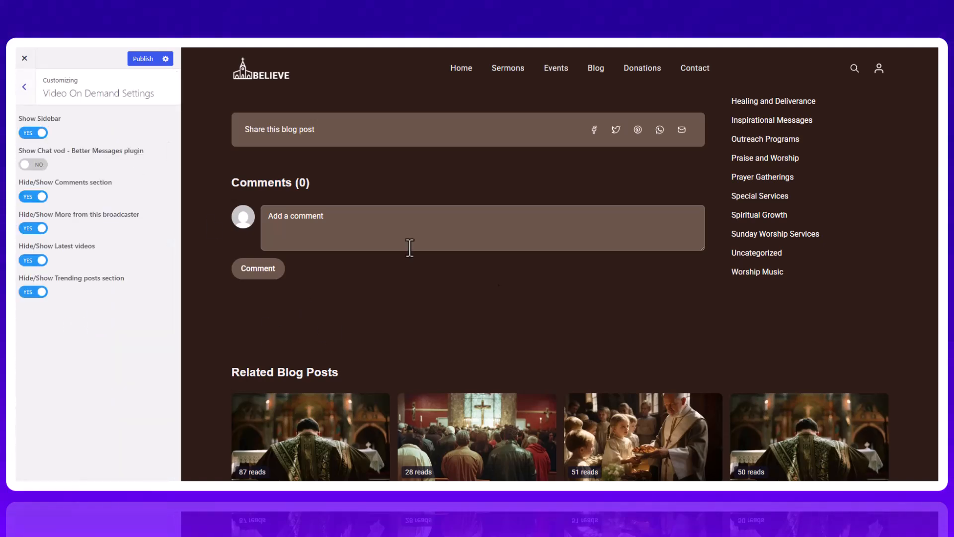
{"action": "scroll", "coordinate": [511, 177], "scroll_direction": "down", "scroll_amount": 15}
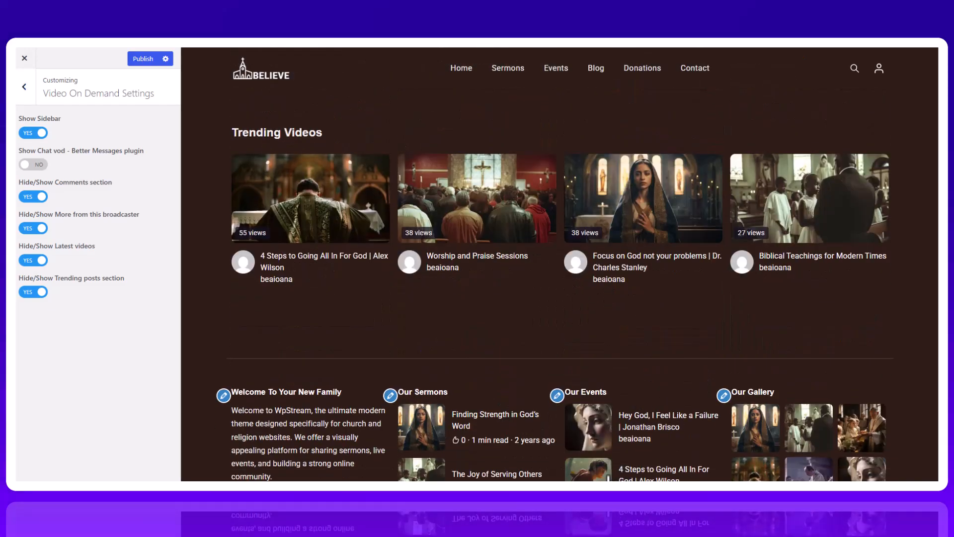
{"action": "left_click", "coordinate": [369, 233]}
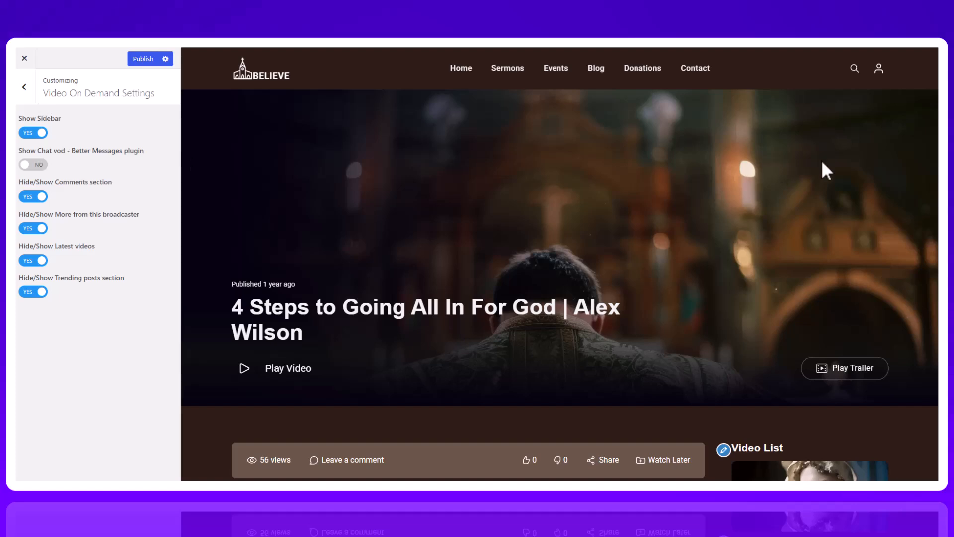
{"action": "scroll", "coordinate": [792, 363], "scroll_direction": "down", "scroll_amount": 5}
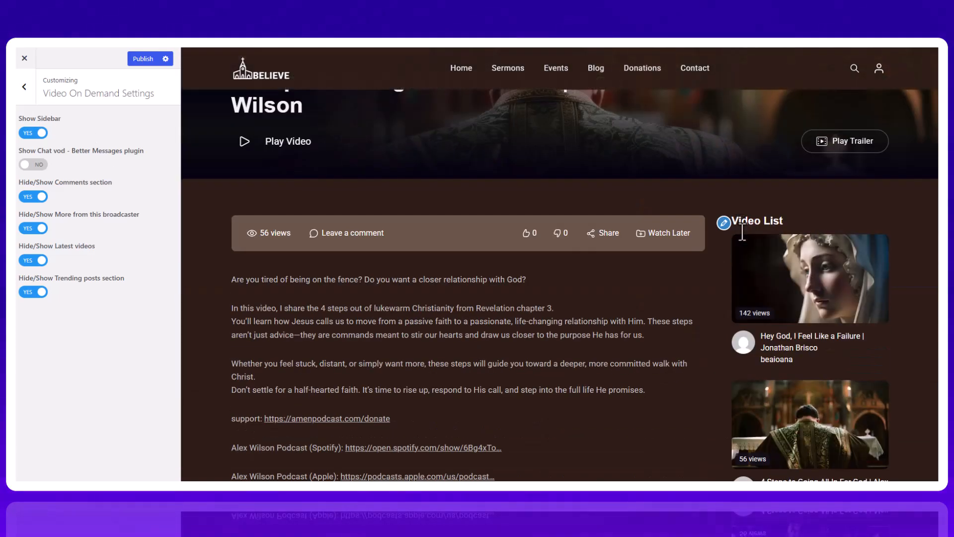
{"action": "scroll", "coordinate": [792, 363], "scroll_direction": "down", "scroll_amount": 2}
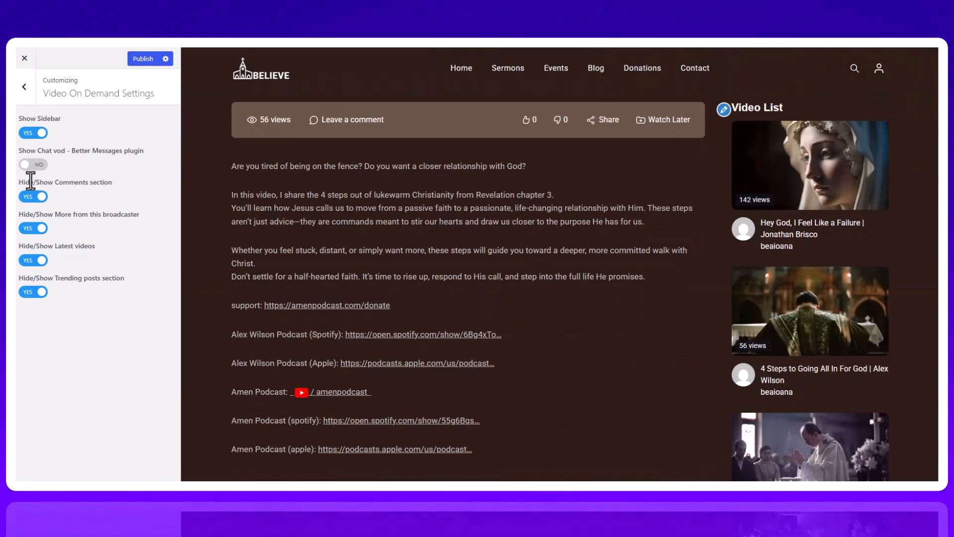
{"action": "scroll", "coordinate": [452, 278], "scroll_direction": "down", "scroll_amount": 5}
{"action": "scroll", "coordinate": [639, 345], "scroll_direction": "down", "scroll_amount": 4}
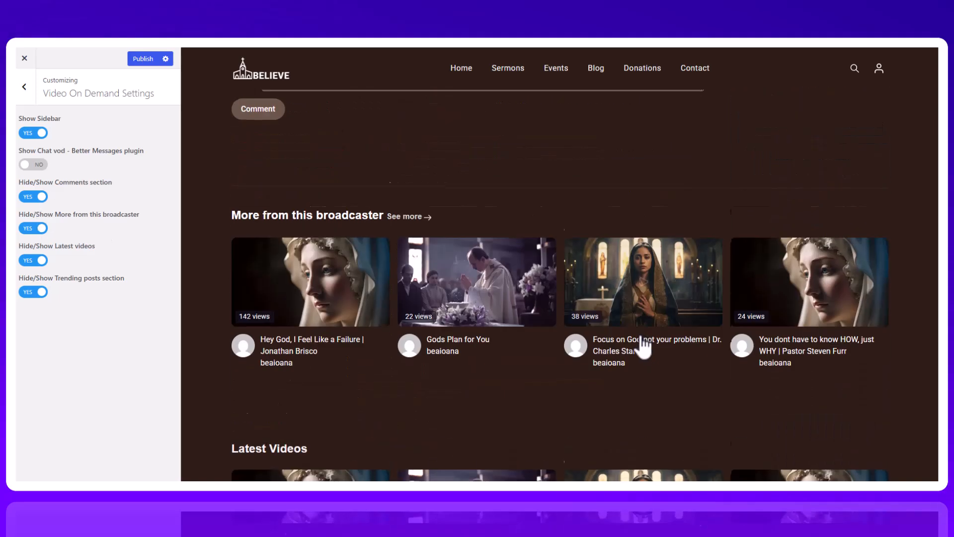
{"action": "scroll", "coordinate": [341, 267], "scroll_direction": "down", "scroll_amount": 6}
{"action": "scroll", "coordinate": [368, 275], "scroll_direction": "up", "scroll_amount": 15}
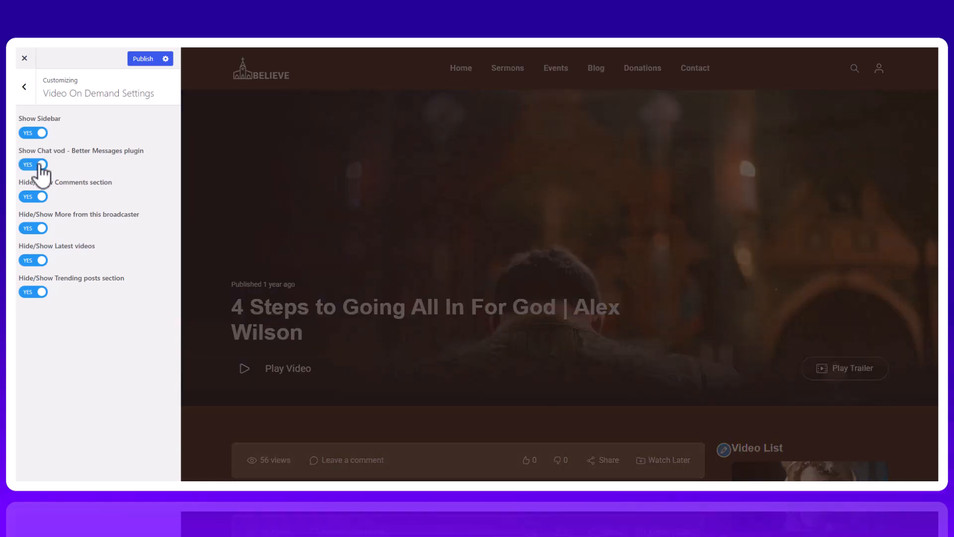
Turn the Better Messages chat on for video-on-demand pages, turn it off again, and return to the main customizer list
{"action": "left_click", "coordinate": [40, 165]}
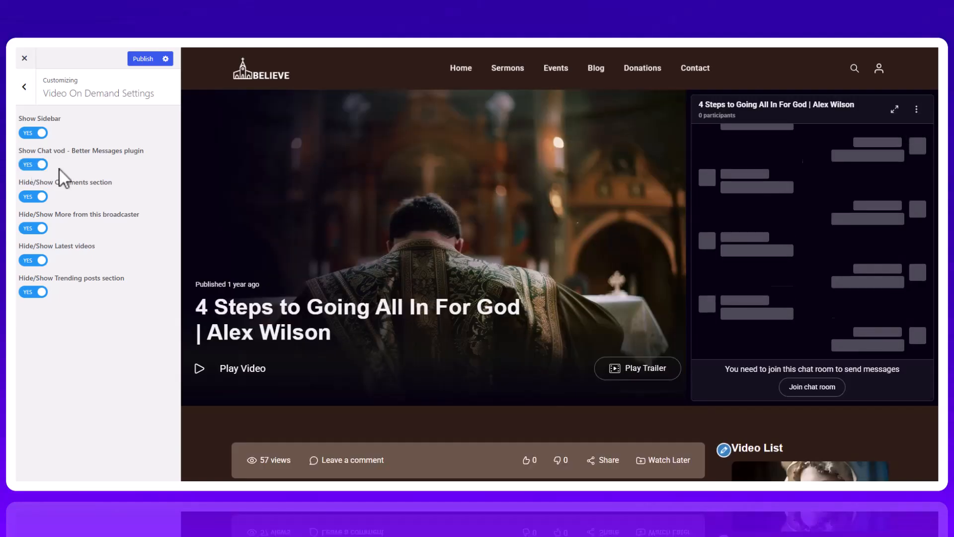
{"action": "left_click", "coordinate": [40, 165]}
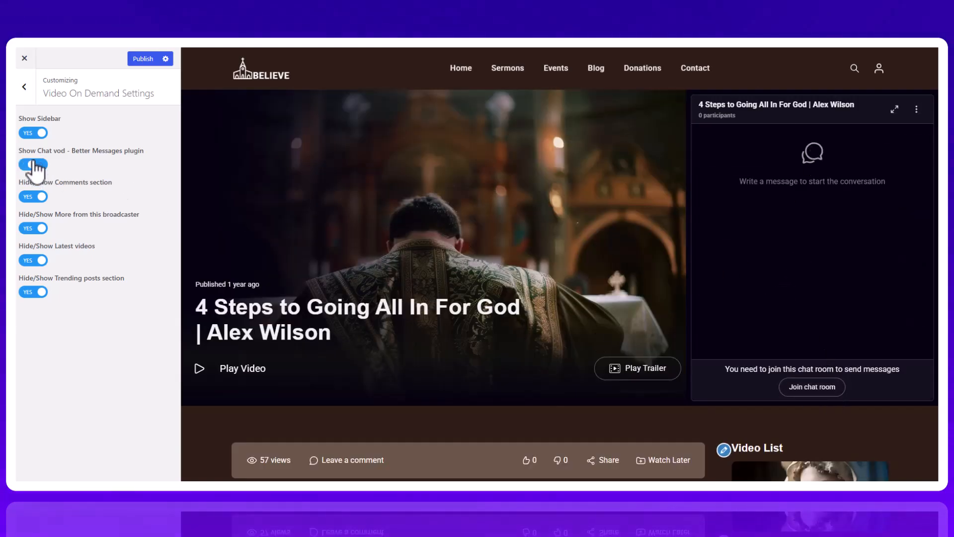
{"action": "left_click", "coordinate": [24, 87]}
Look through the Live Channels, Collection Free-To-View, WooCommerce Product Page and Archive/Categories/Tags Page settings
{"action": "left_click", "coordinate": [94, 339]}
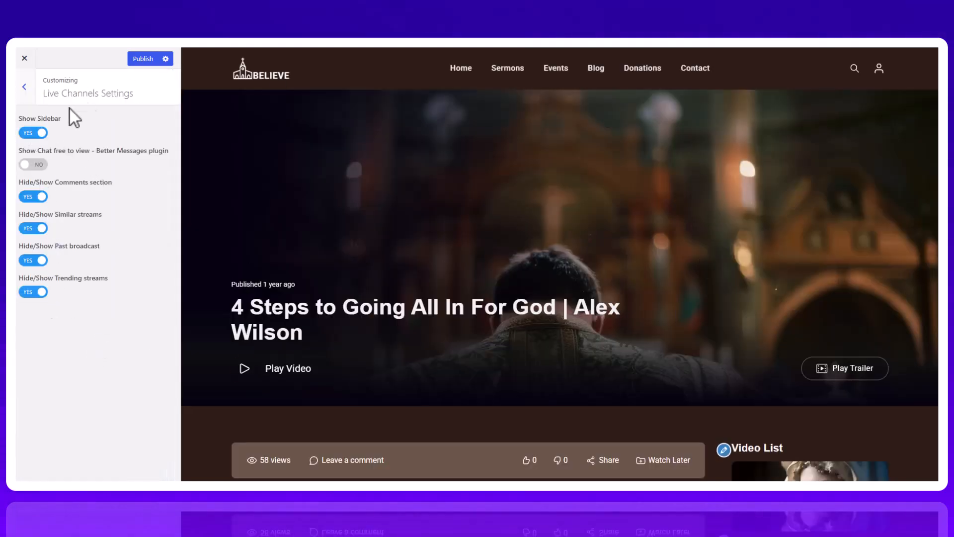
{"action": "left_click", "coordinate": [24, 87]}
{"action": "left_click", "coordinate": [101, 358]}
{"action": "left_click", "coordinate": [24, 87]}
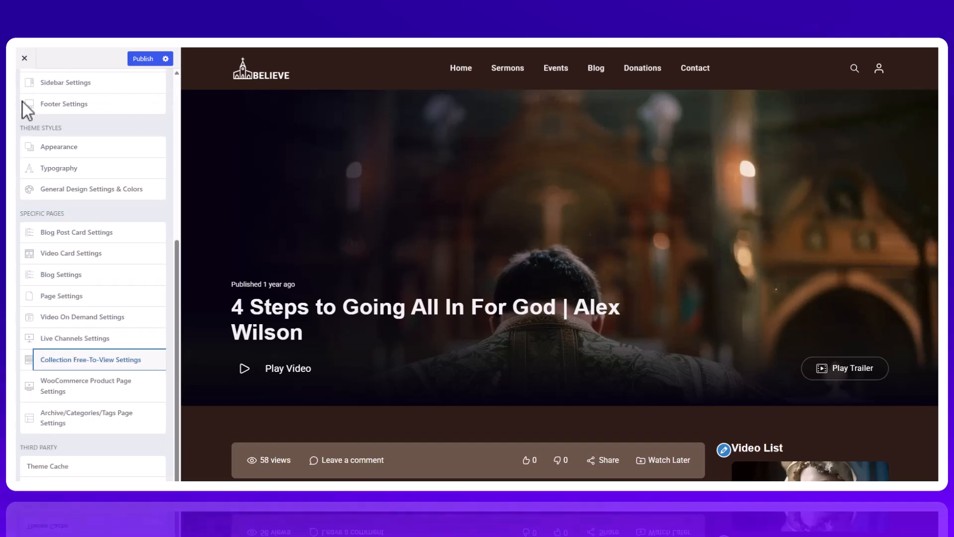
{"action": "left_click", "coordinate": [95, 385]}
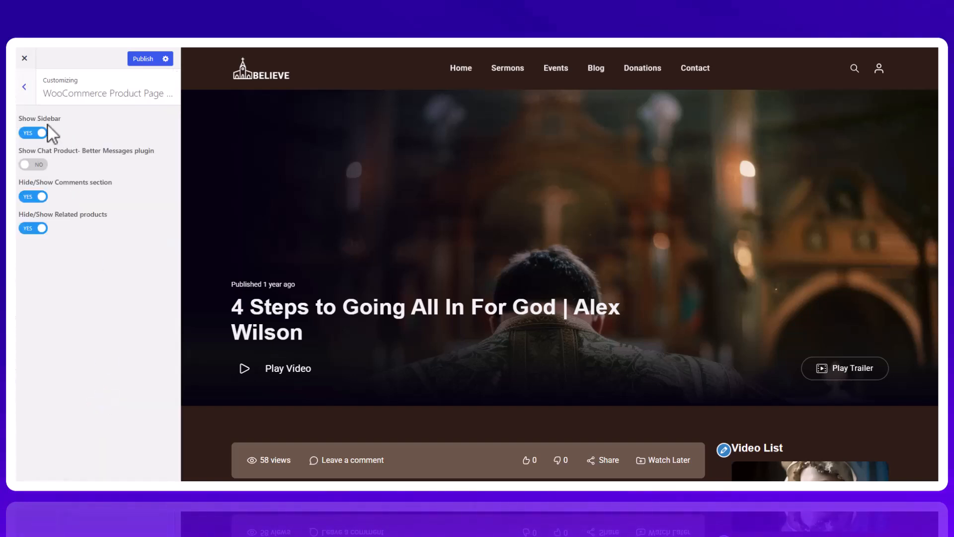
{"action": "left_click", "coordinate": [24, 87]}
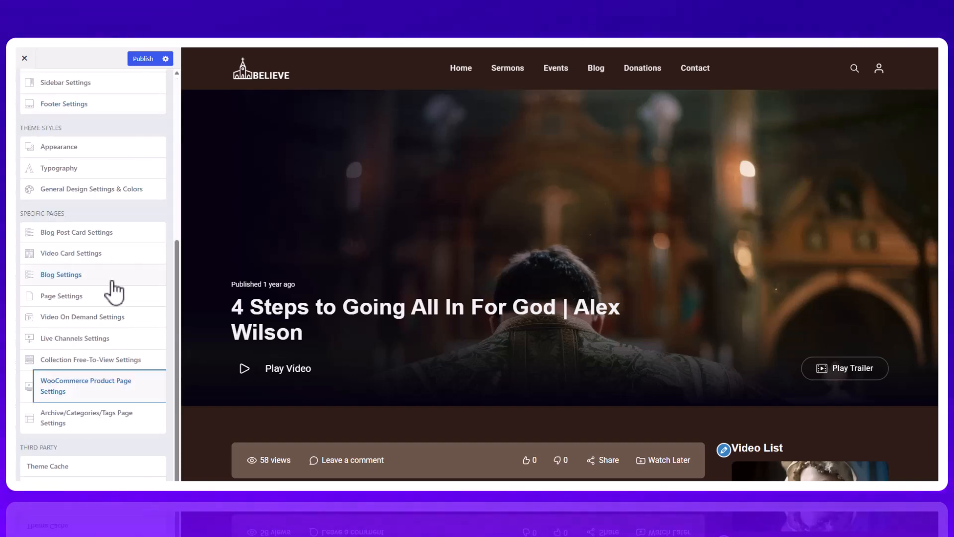
{"action": "left_click", "coordinate": [98, 422]}
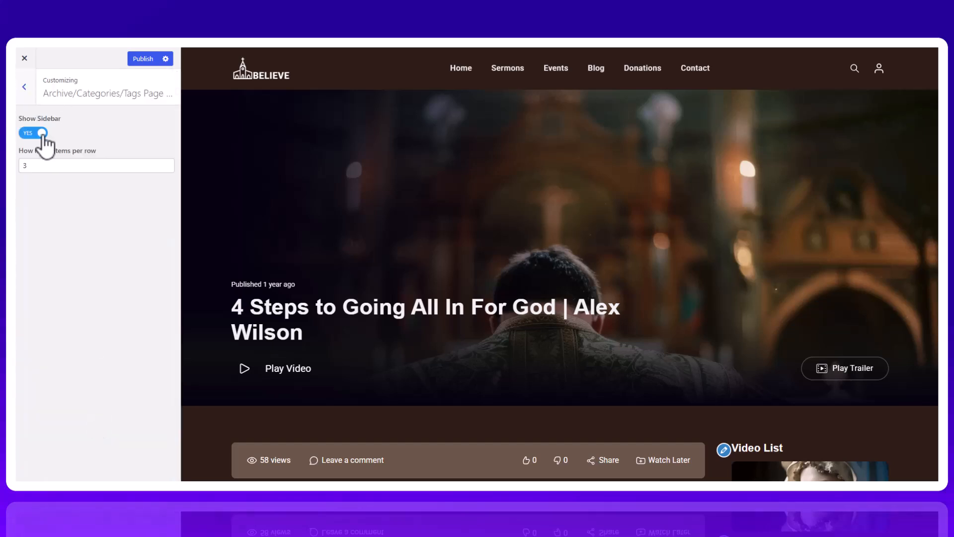
{"action": "left_click", "coordinate": [33, 88]}
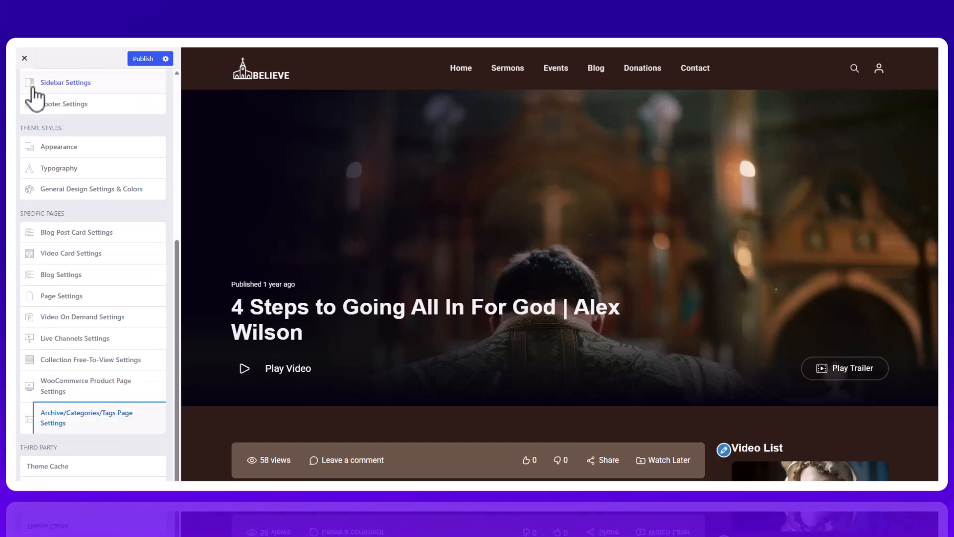
Return to the beginning of the customizer list and load the site's home page in the preview
{"action": "scroll", "coordinate": [43, 213], "scroll_direction": "up", "scroll_amount": 10}
{"action": "left_click", "coordinate": [287, 83]}
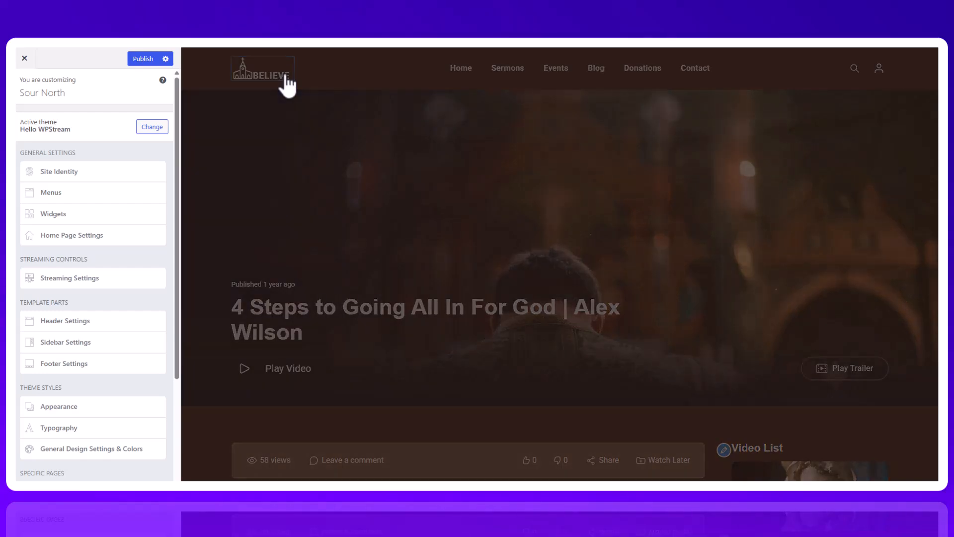